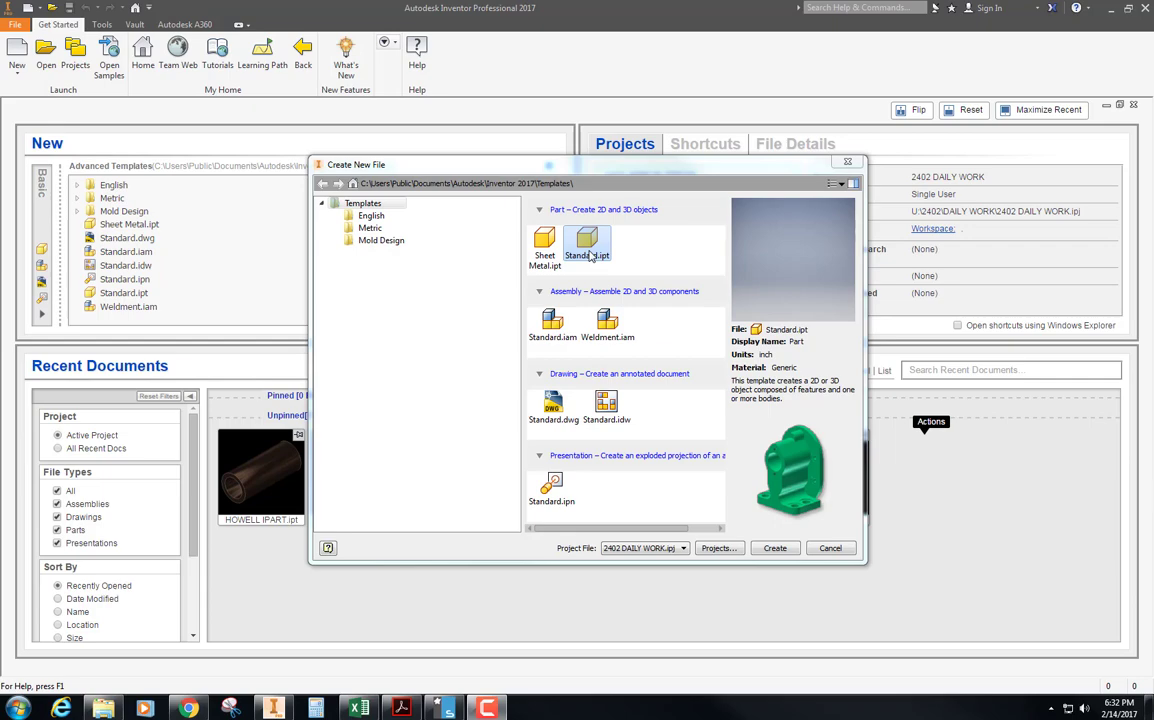
# Create a new part from the Standard.ipt template and finish its empty sketch
pyautogui.doubleClick(588, 248)
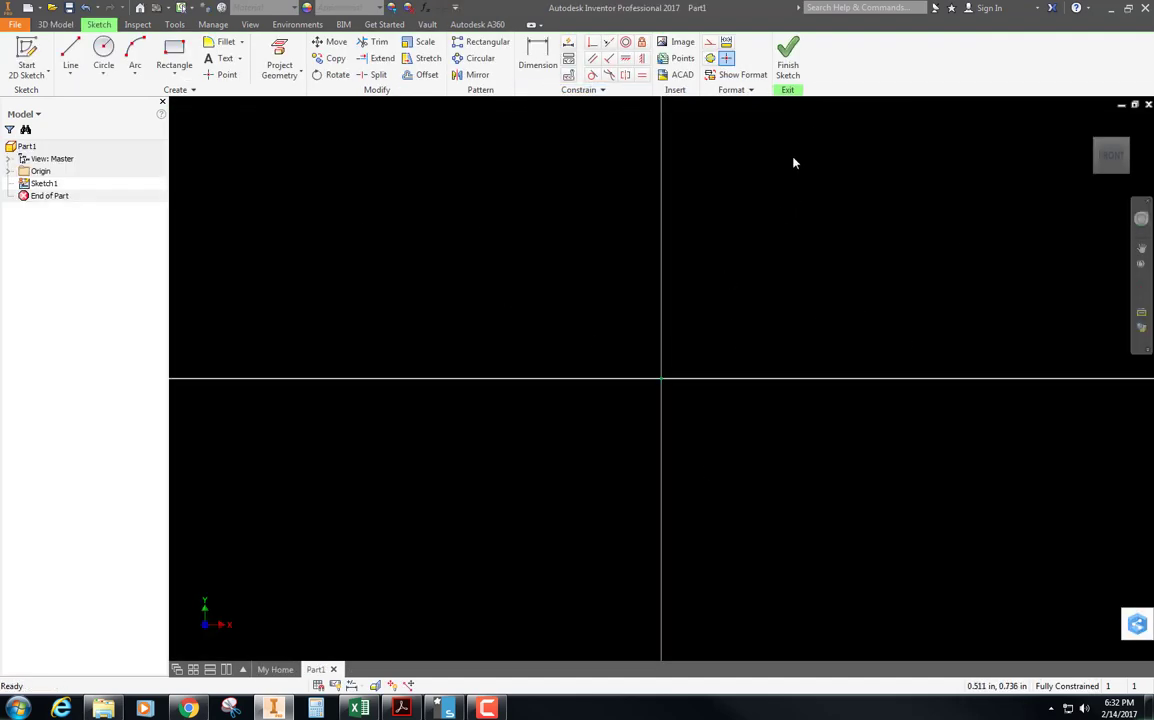
pyautogui.click(788, 55)
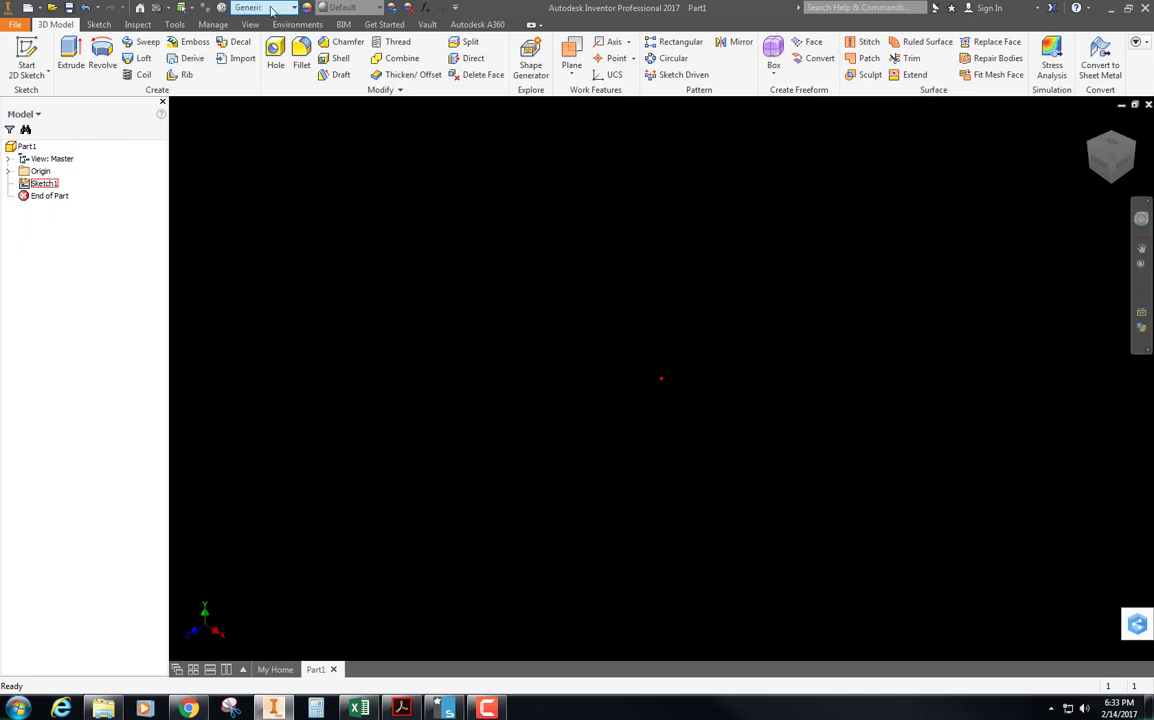
# Create an iPart from the empty part and insert a second member row in its table
pyautogui.click(214, 25)
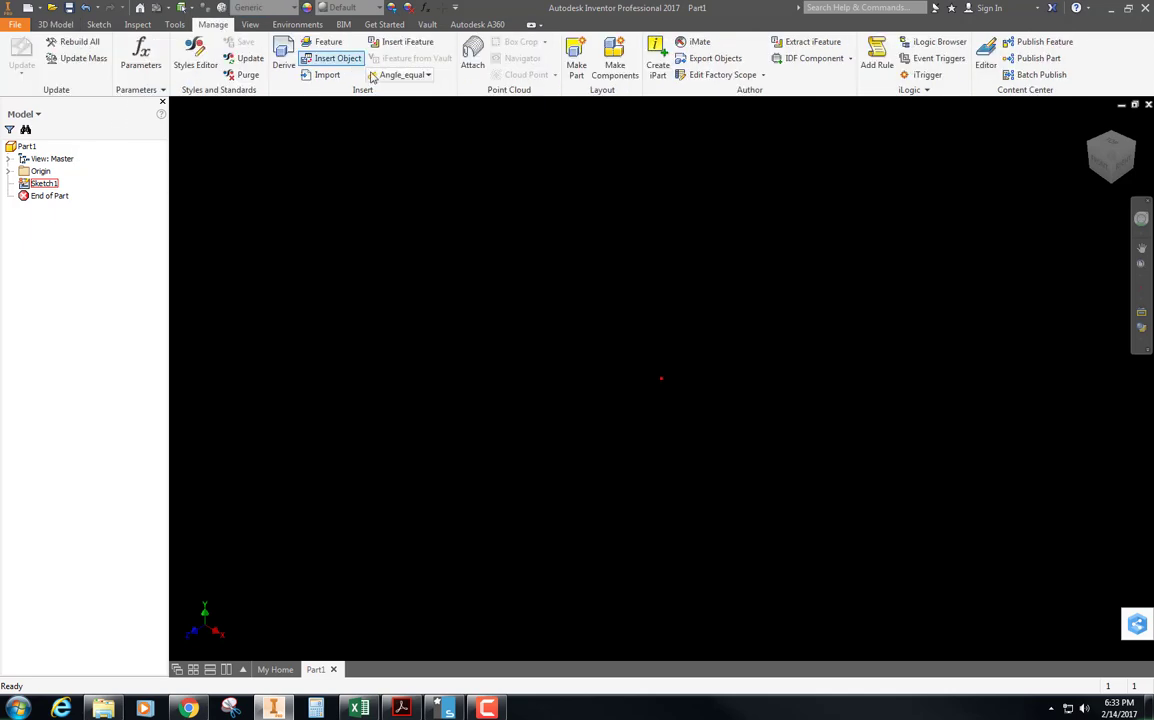
pyautogui.click(658, 73)
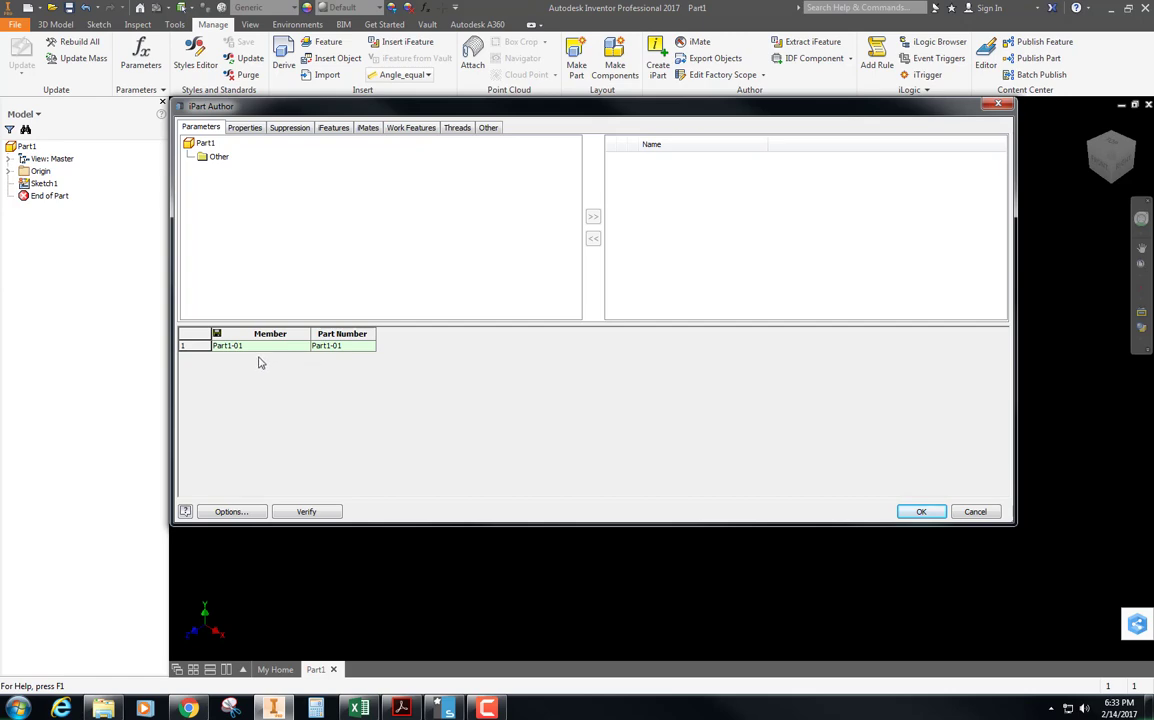
pyautogui.click(998, 105)
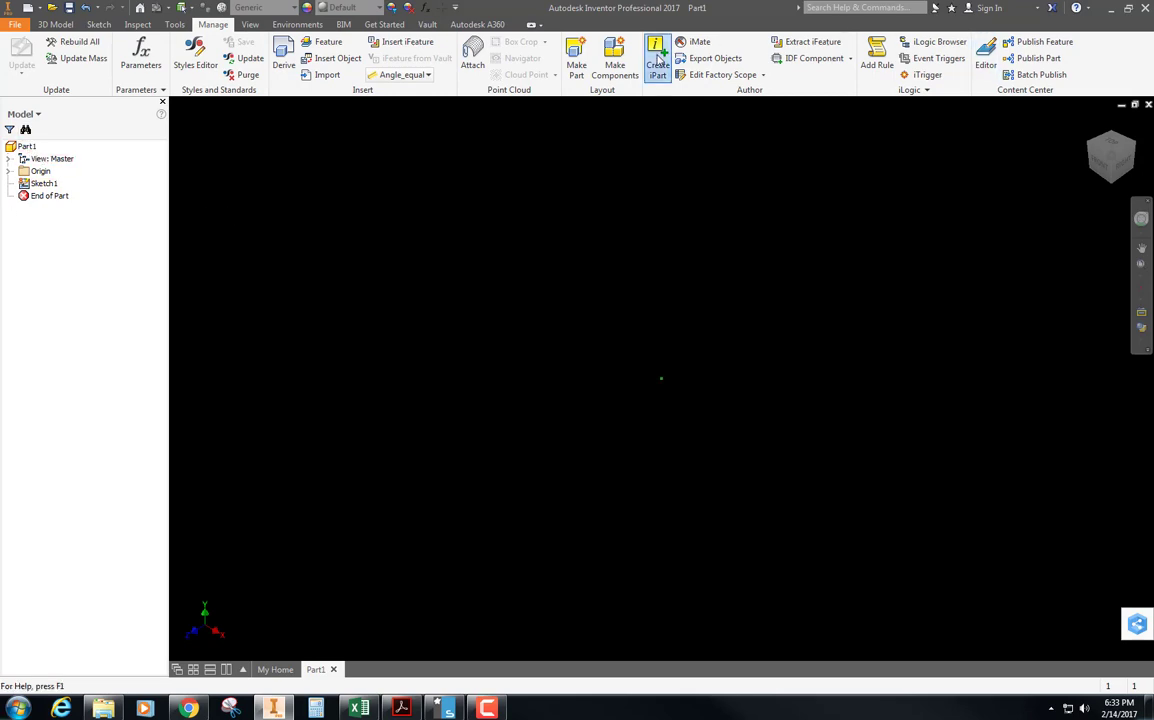
pyautogui.click(657, 60)
pyautogui.click(195, 372)
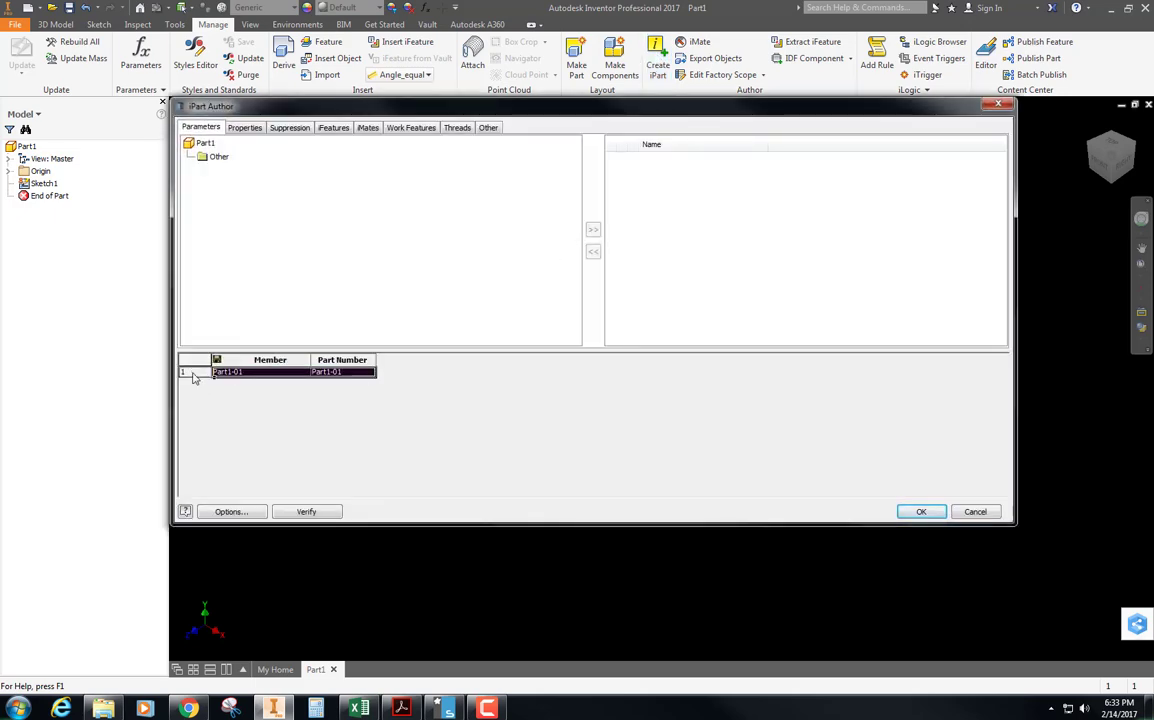
pyautogui.rightClick(194, 374)
pyautogui.click(226, 381)
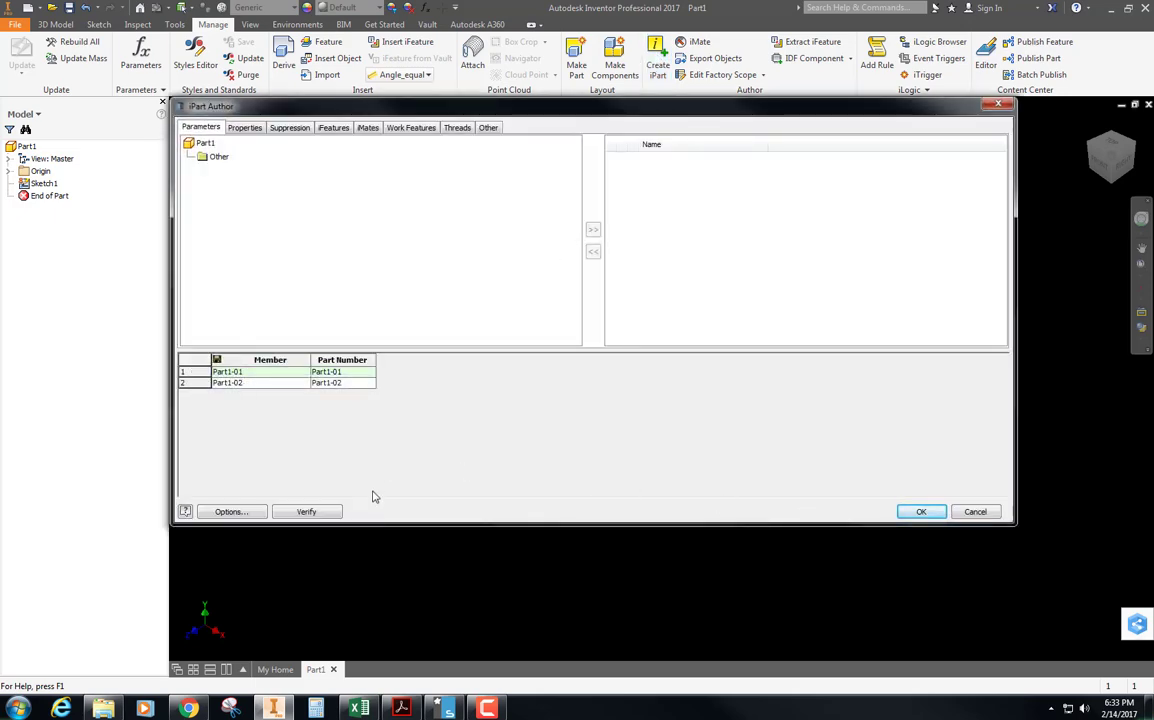
pyautogui.click(921, 512)
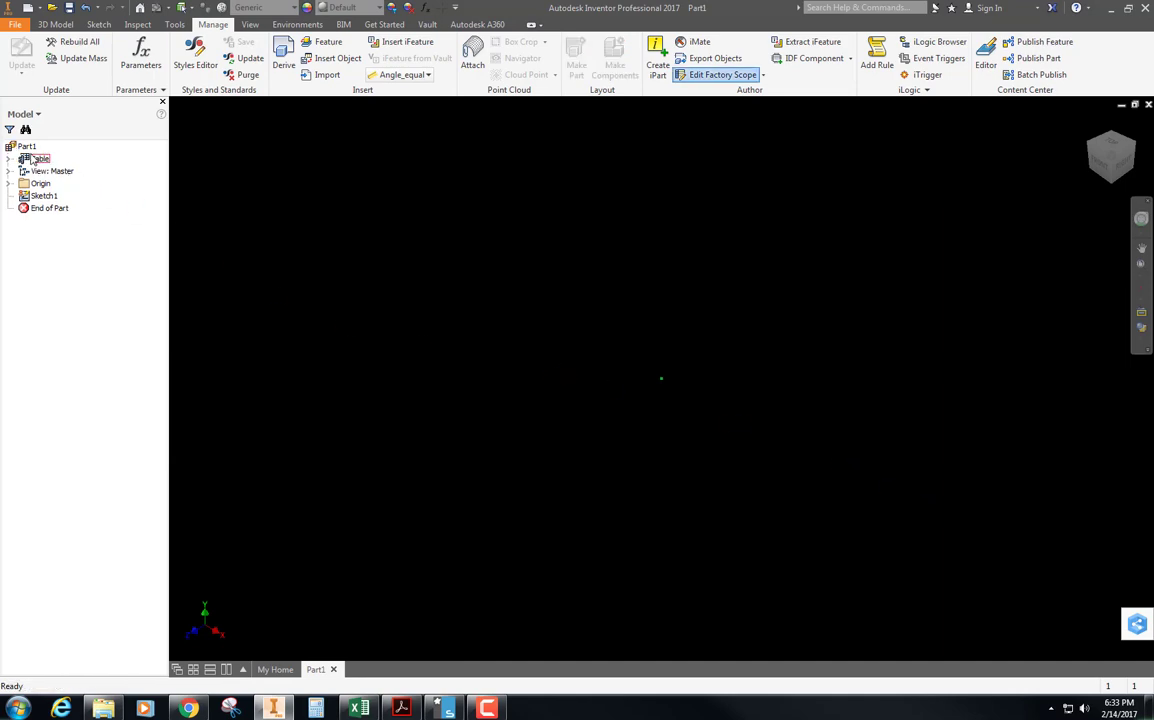
# Open the iPart table for editing as a spreadsheet and widen columns A and B to fit their headers
pyautogui.doubleClick(31, 162)
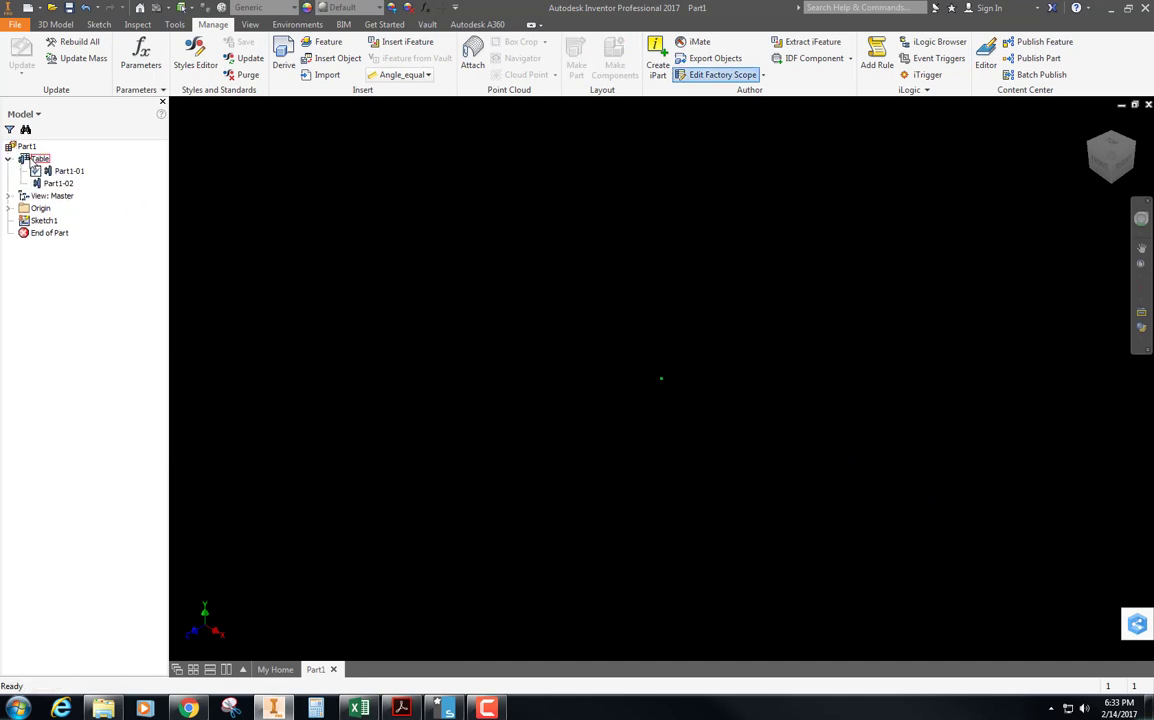
pyautogui.rightClick(31, 161)
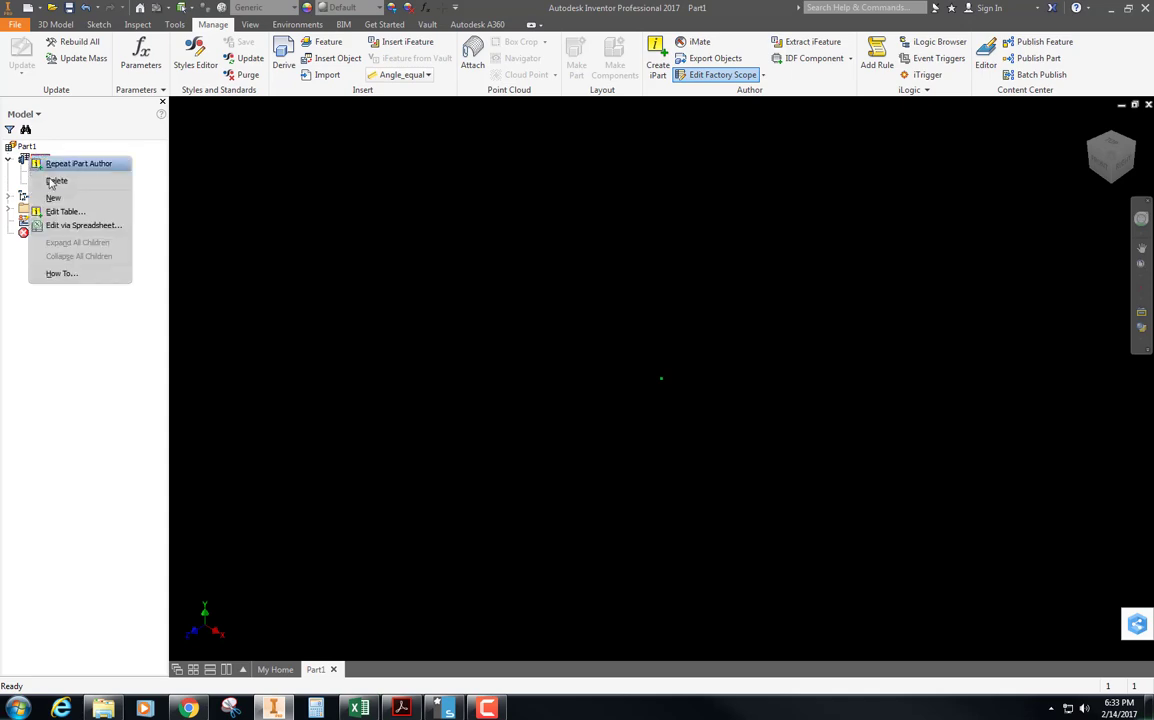
pyautogui.click(82, 226)
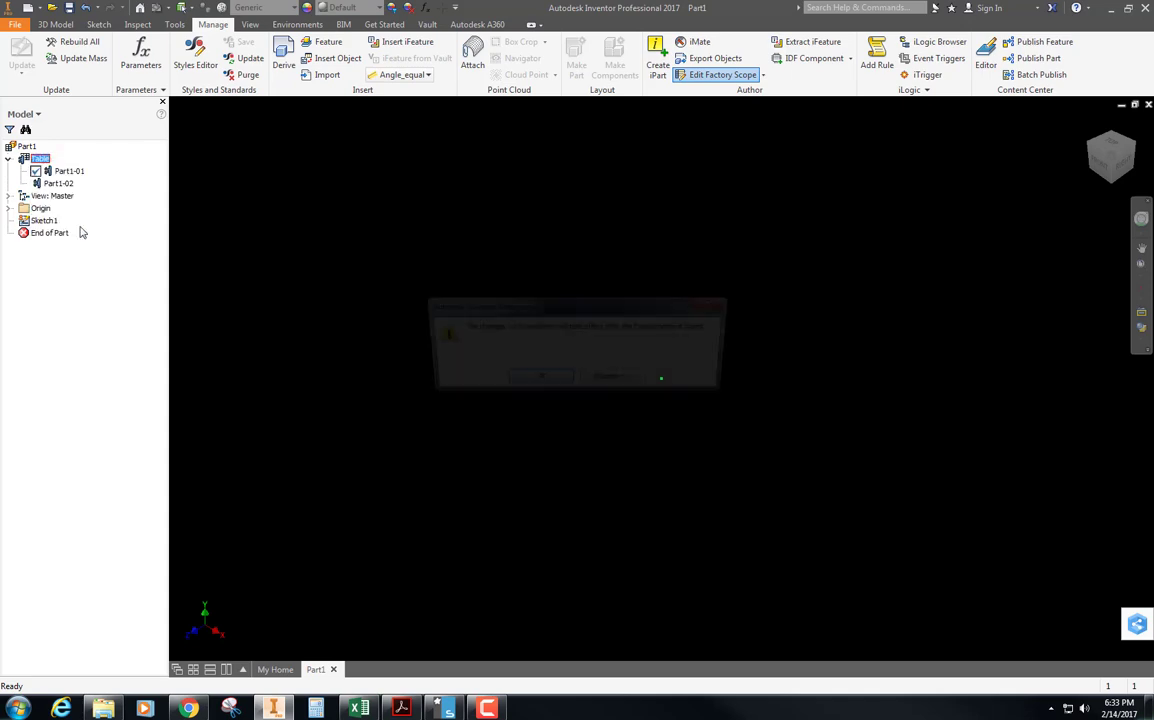
pyautogui.click(538, 382)
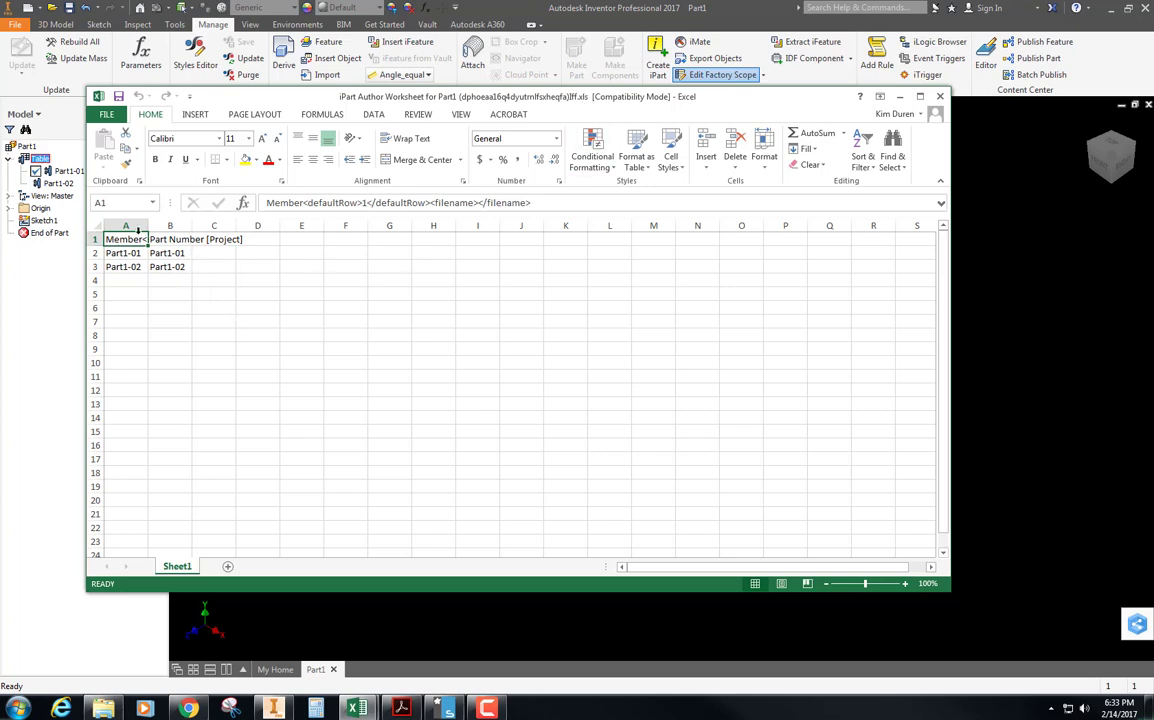
pyautogui.moveTo(146, 222); pyautogui.dragTo(389, 227)
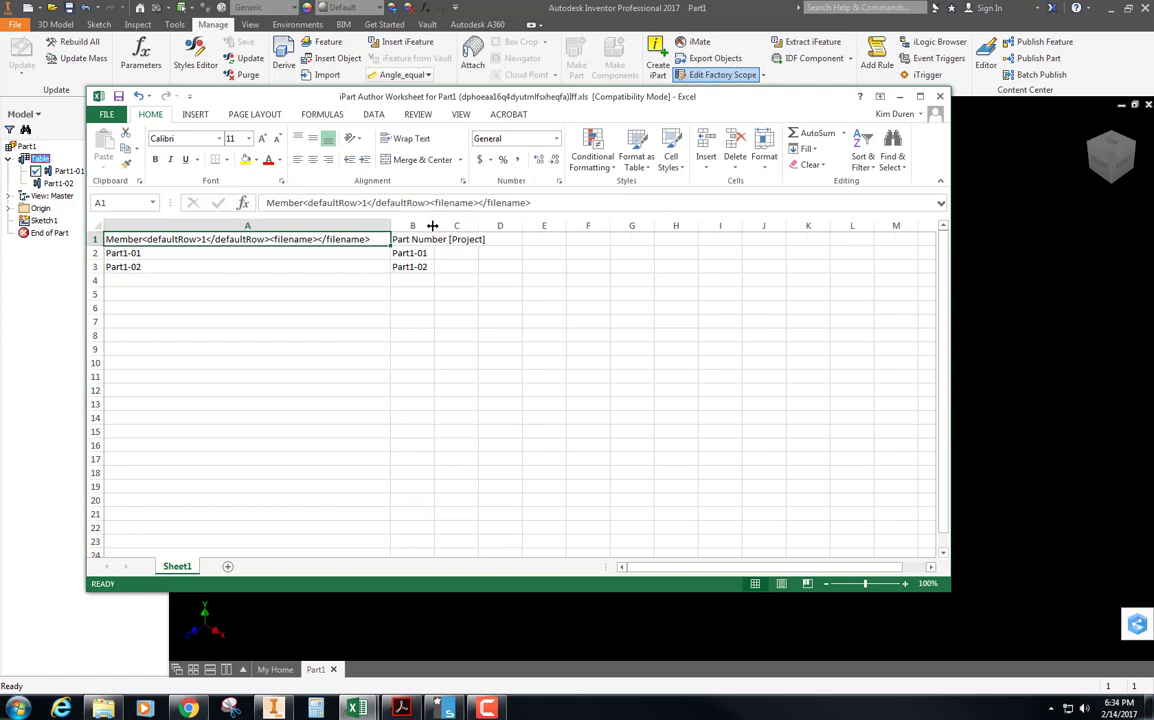
pyautogui.moveTo(437, 226); pyautogui.dragTo(501, 227)
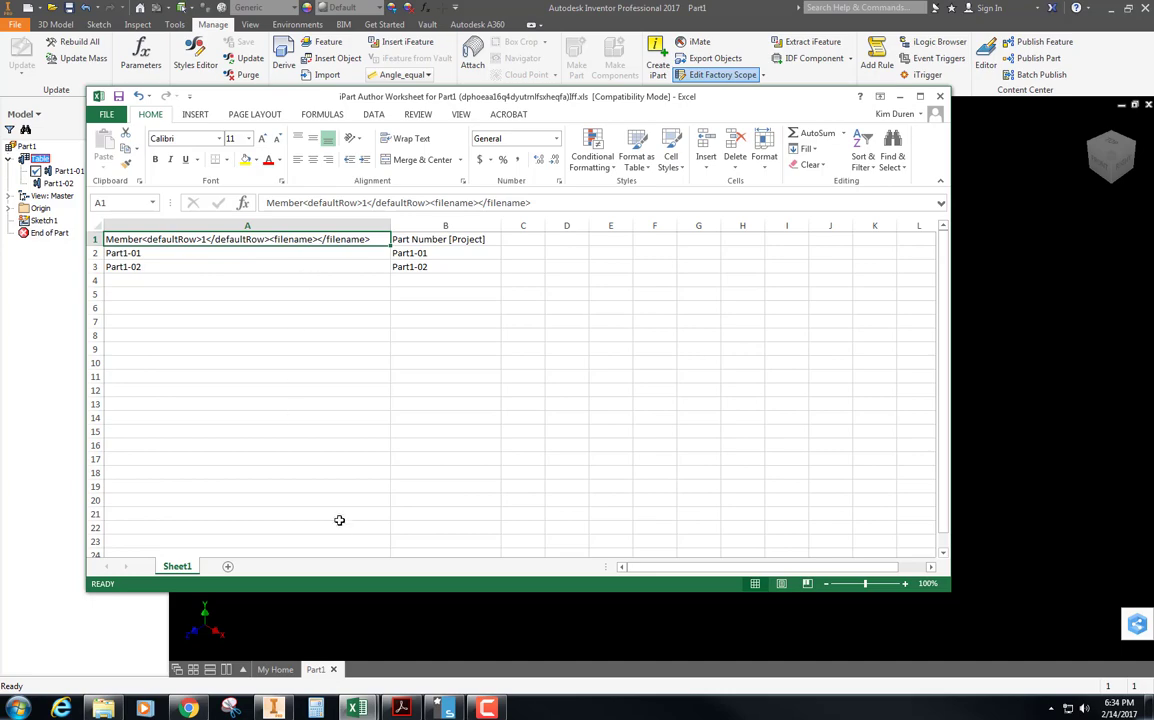
# Switch to the I PART START.xls workbook in Excel
pyautogui.click(357, 707)
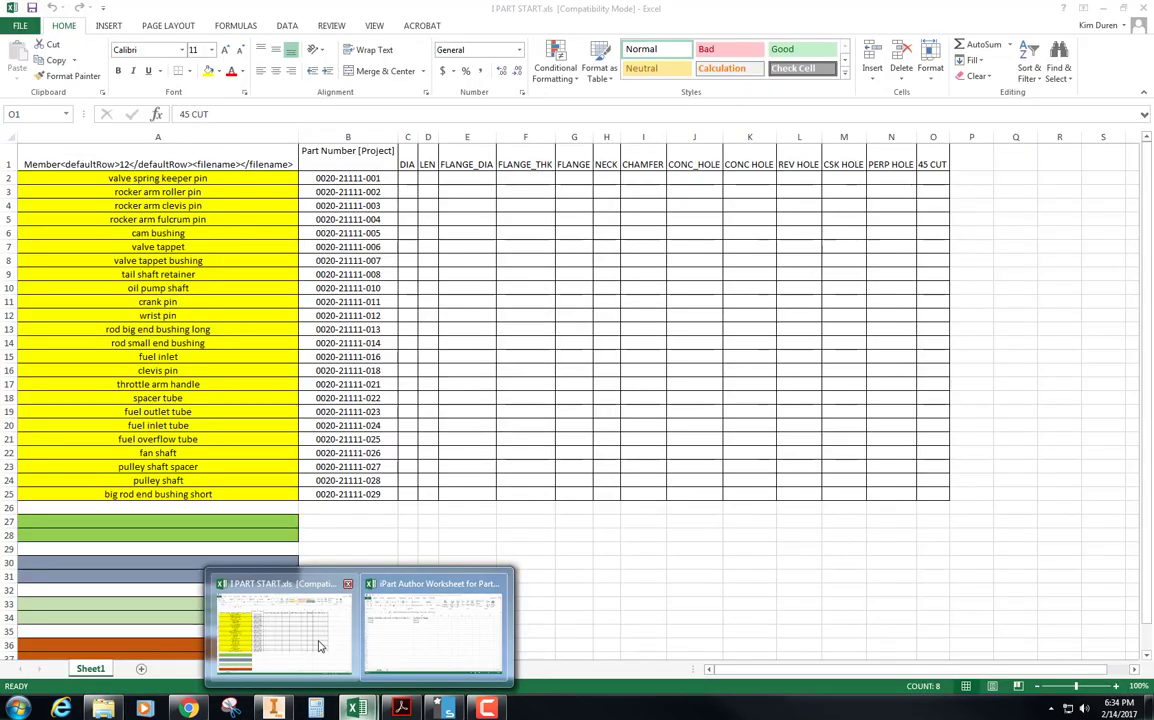
pyautogui.click(318, 645)
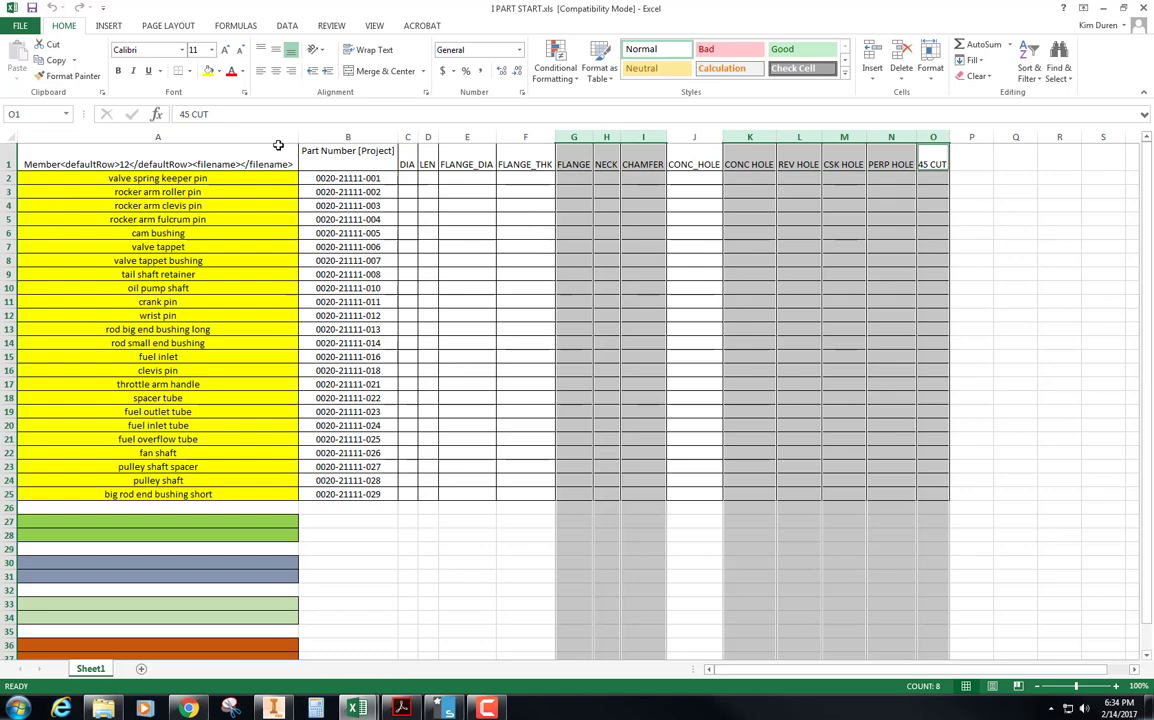
pyautogui.click(9, 136)
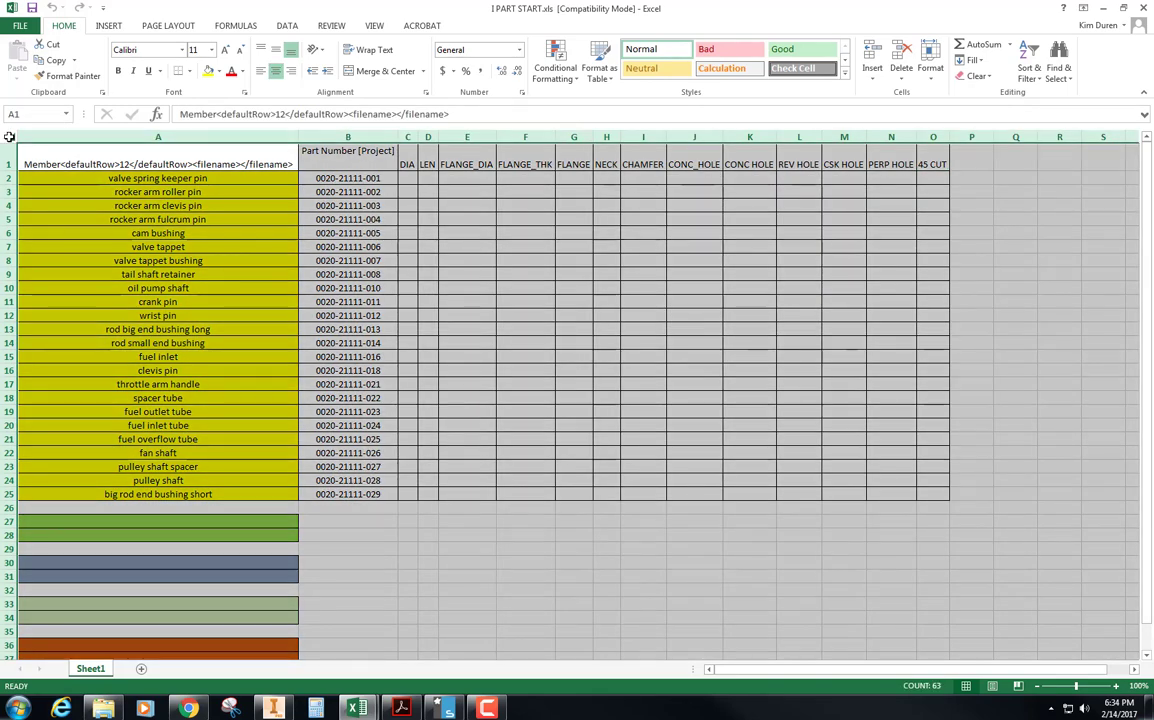
pyautogui.rightClick(55, 157)
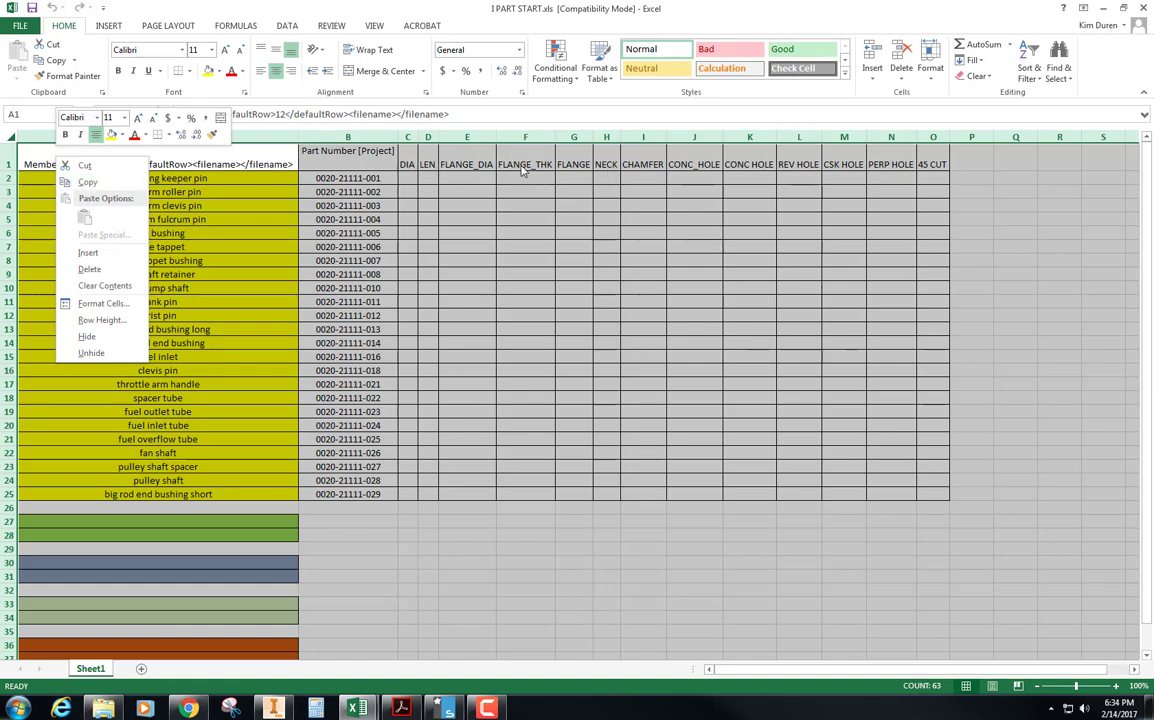
pyautogui.click(421, 146)
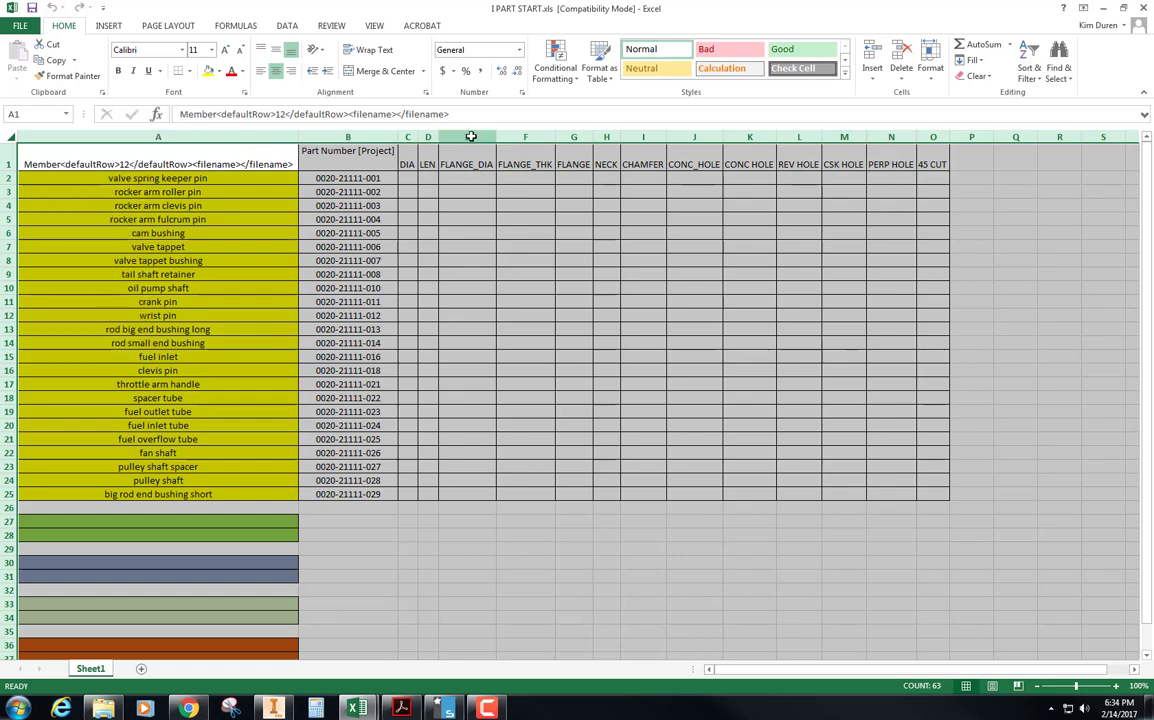
# Highlight the feature columns FLANGE, NECK, CHAMFER, CONC HOLE, REV HOLE, CSK HOLE, PERP HOLE and 45 CUT for review
pyautogui.click(467, 137)
pyautogui.click(525, 138)
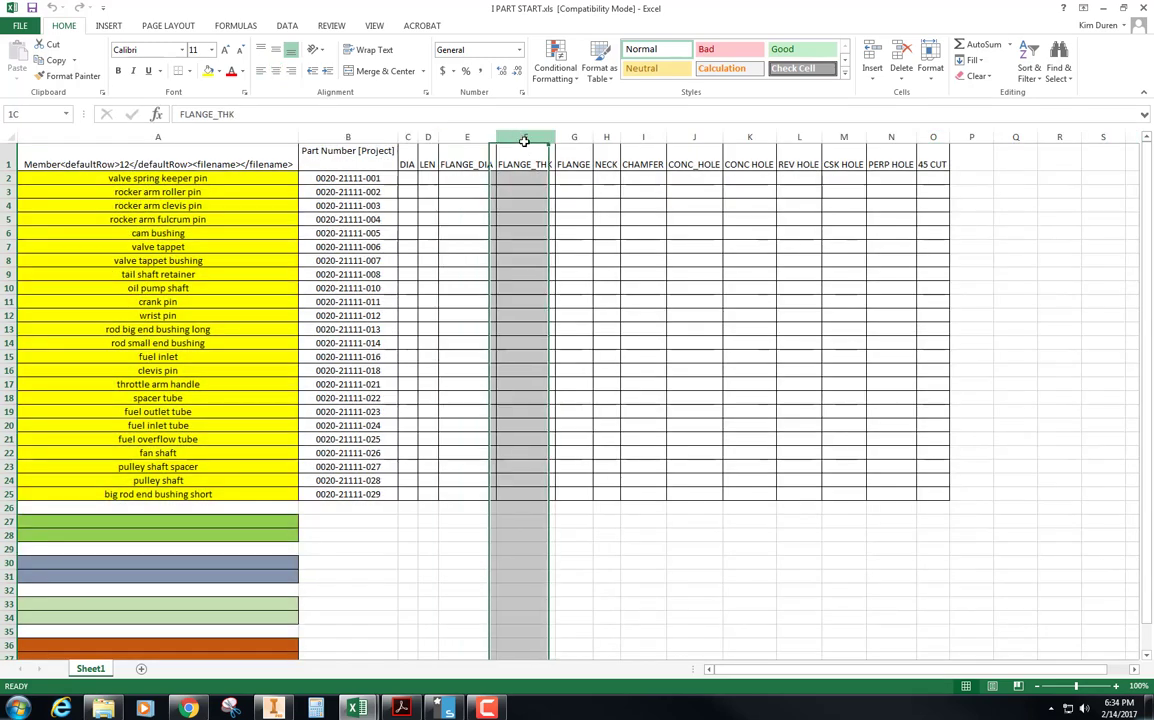
pyautogui.click(578, 137)
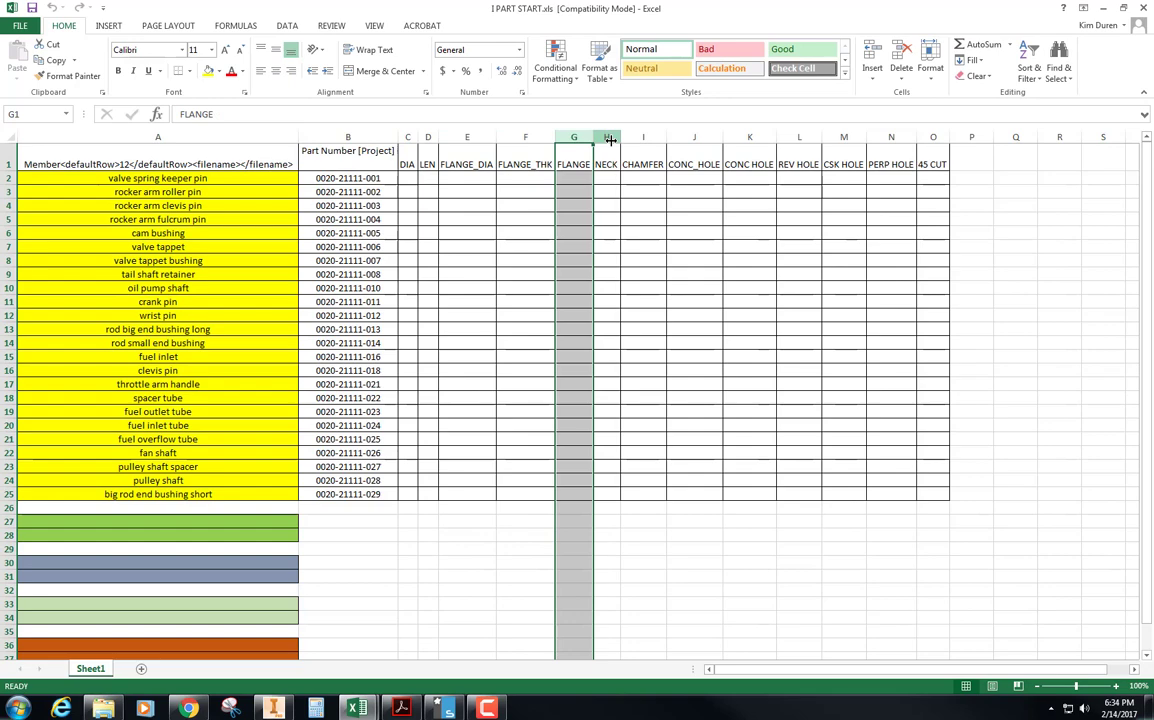
pyautogui.keyDown('ctrl'); pyautogui.click(608, 139); pyautogui.keyUp('ctrl')
pyautogui.keyDown('ctrl'); pyautogui.click(641, 139); pyautogui.keyUp('ctrl')
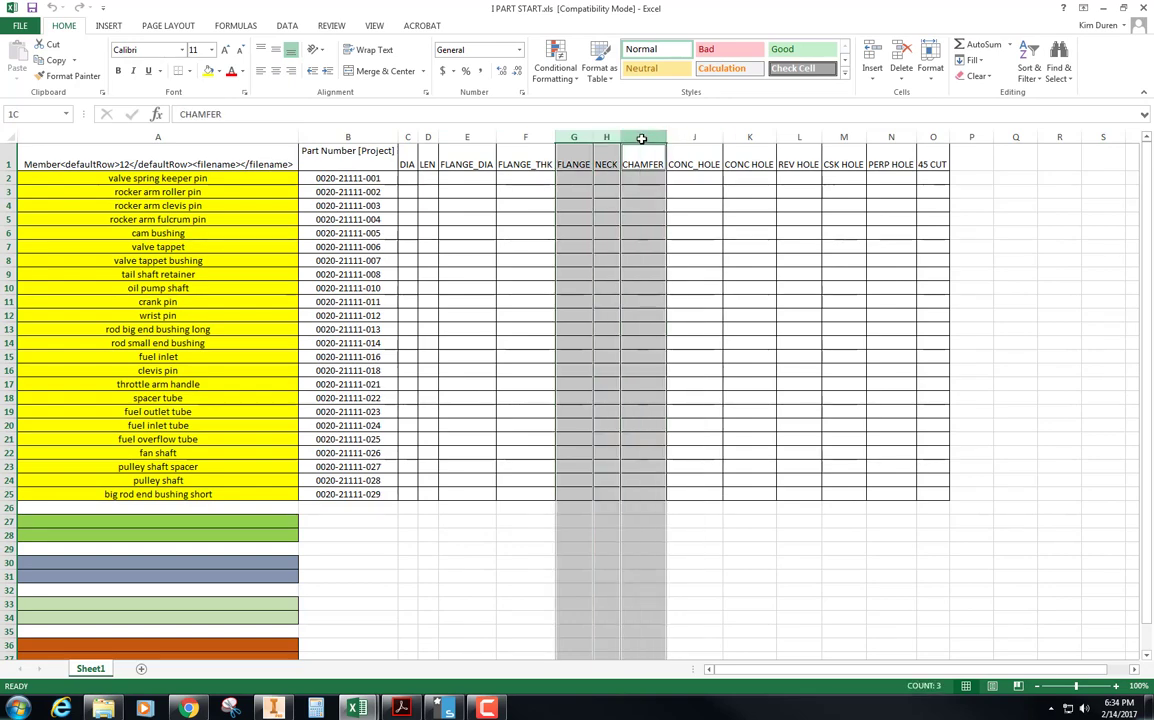
pyautogui.keyDown('ctrl'); pyautogui.click(733, 139); pyautogui.keyUp('ctrl')
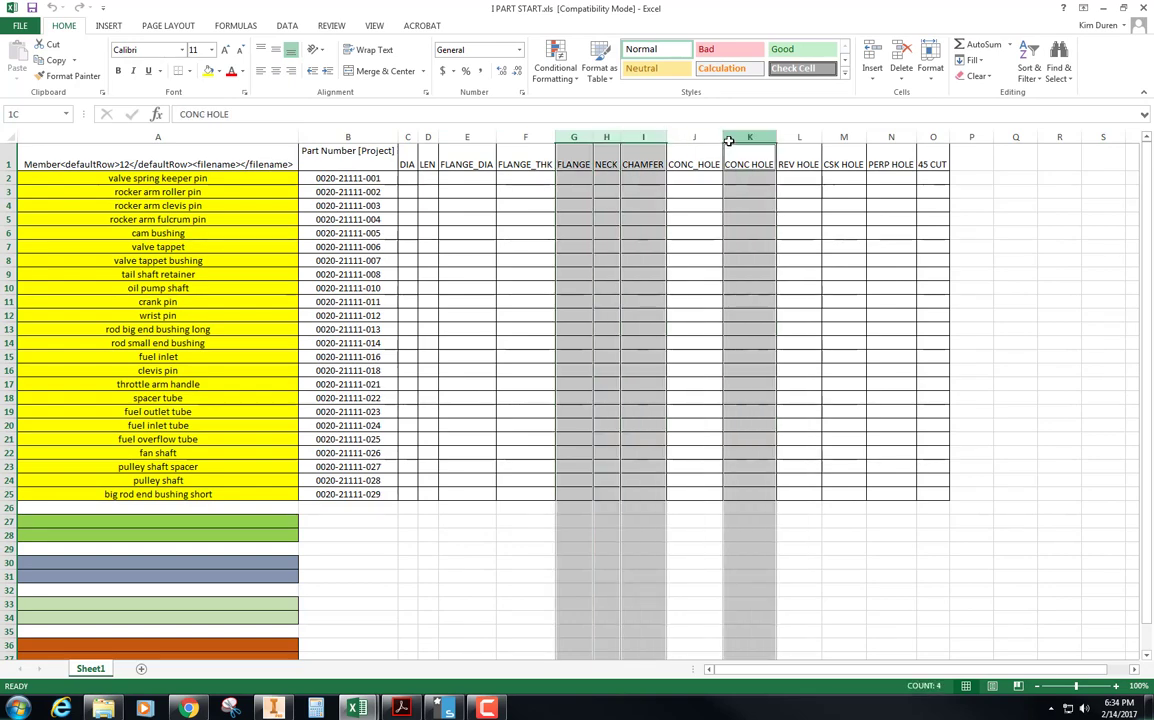
pyautogui.keyDown('ctrl'); pyautogui.click(795, 138); pyautogui.keyUp('ctrl')
pyautogui.keyDown('ctrl'); pyautogui.click(842, 139); pyautogui.keyUp('ctrl')
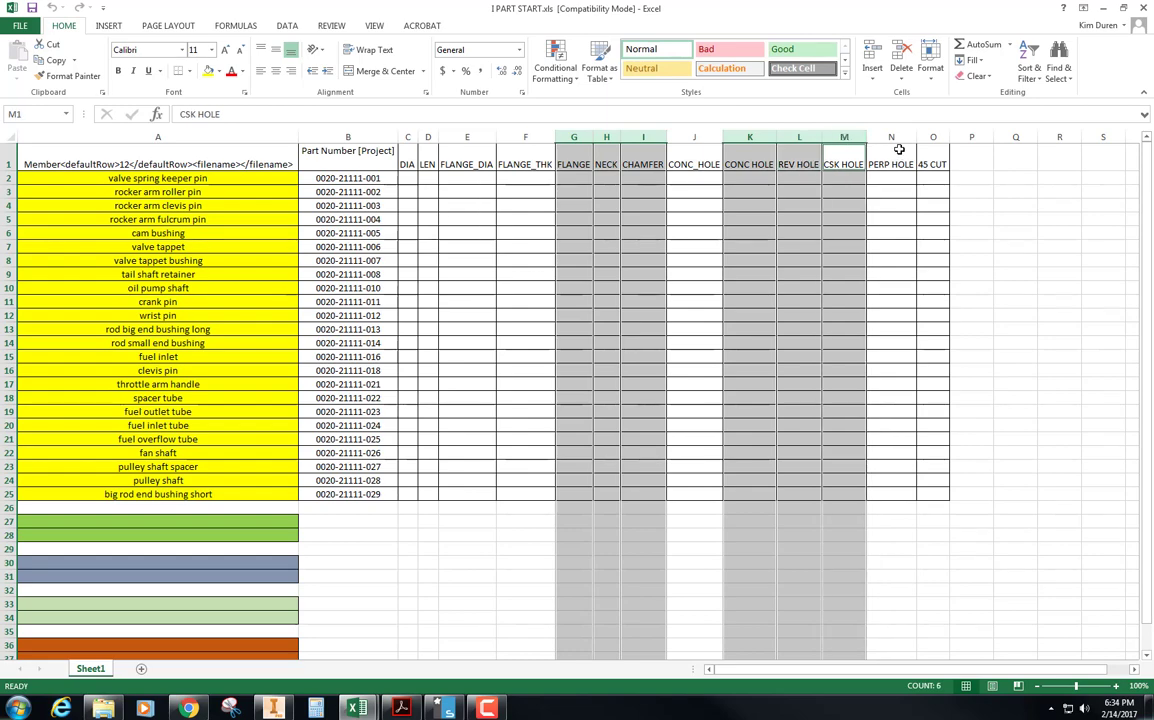
pyautogui.keyDown('ctrl'); pyautogui.click(893, 139); pyautogui.keyUp('ctrl')
pyautogui.keyDown('ctrl'); pyautogui.click(928, 139); pyautogui.keyUp('ctrl')
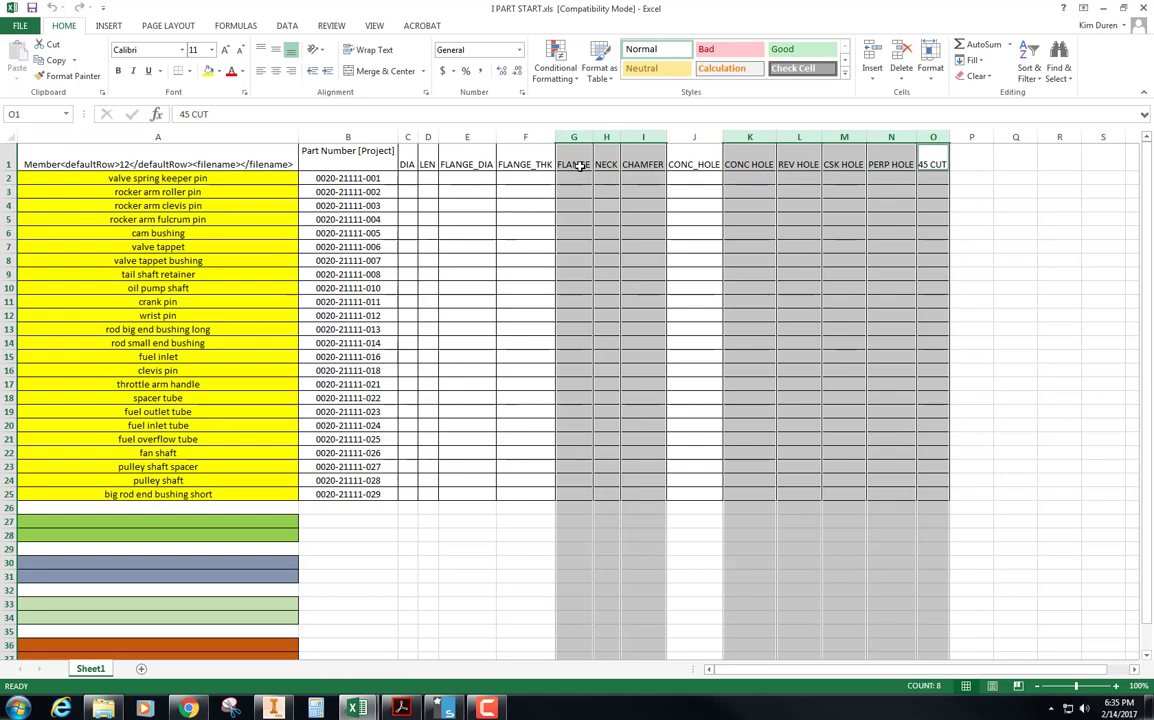
# Copy the complete bordered parts table, cells A1 to O25, from the I PART START sheet
pyautogui.click(10, 140)
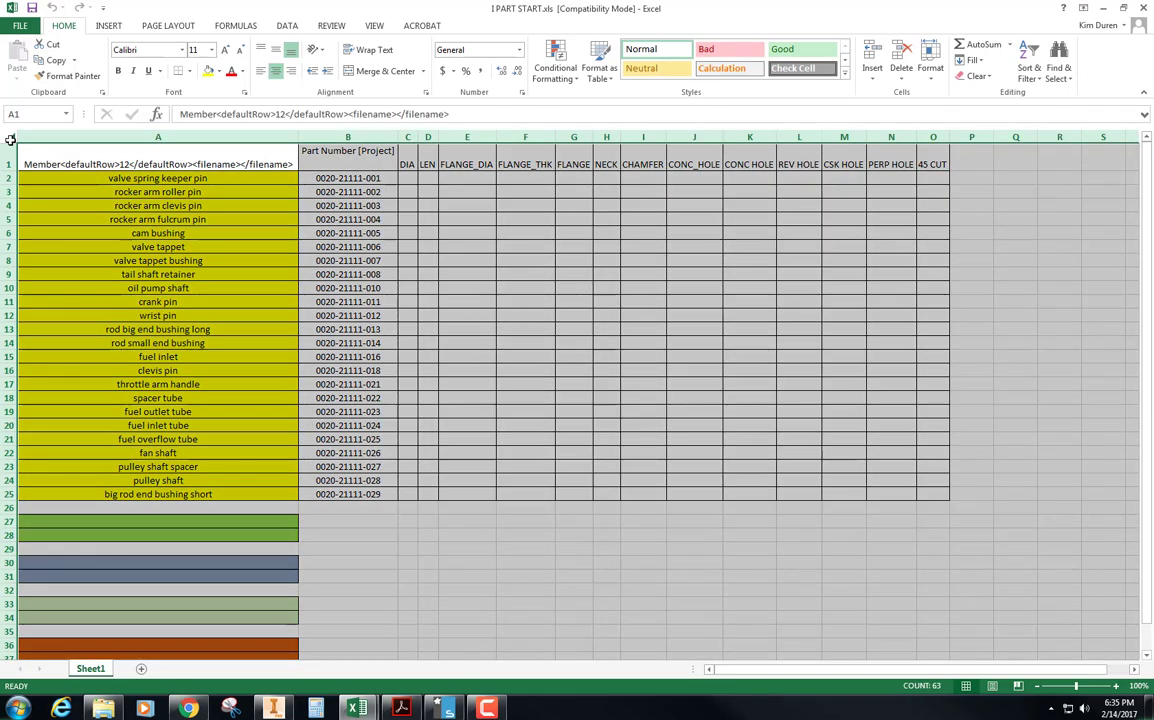
pyautogui.click(86, 179)
pyautogui.moveTo(21, 150); pyautogui.dragTo(935, 491)
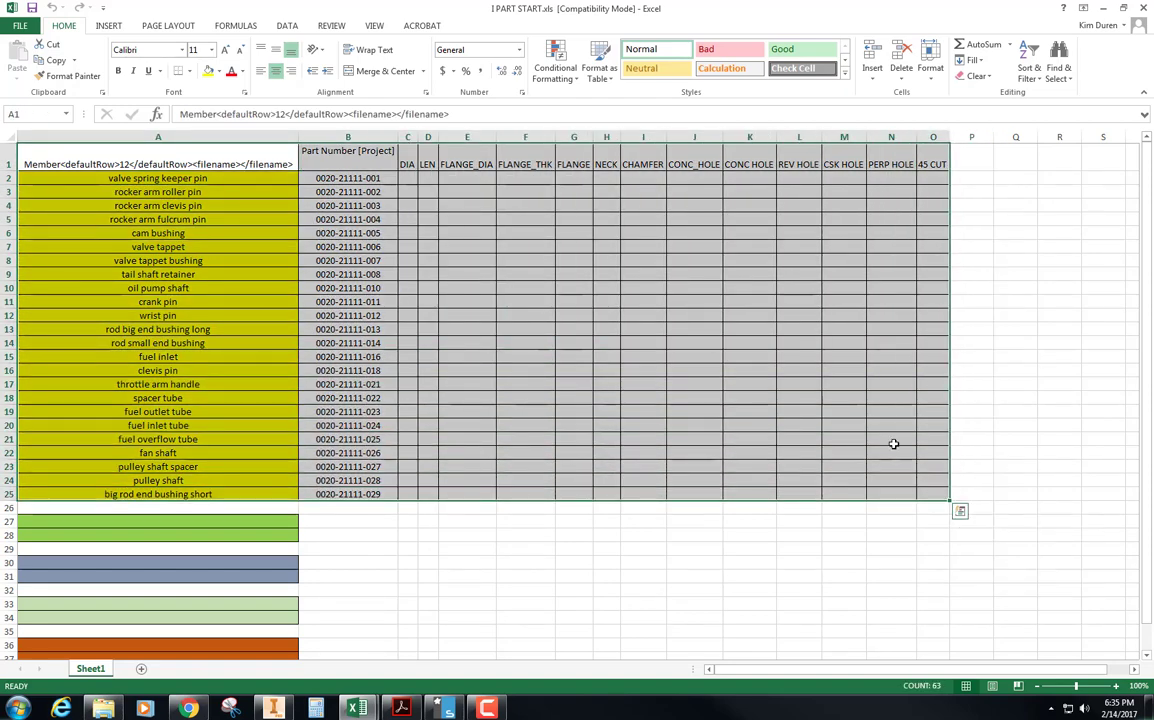
pyautogui.hotkey('ctrl', 'c')
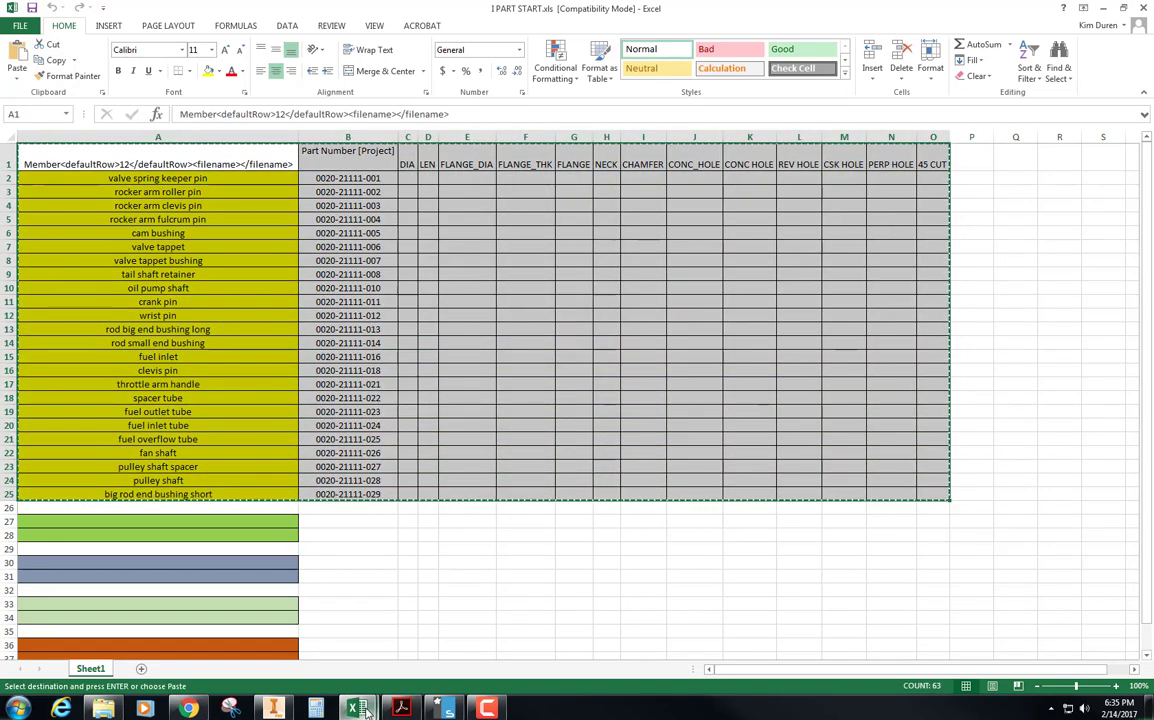
pyautogui.moveTo(333, 709)
pyautogui.click(272, 708)
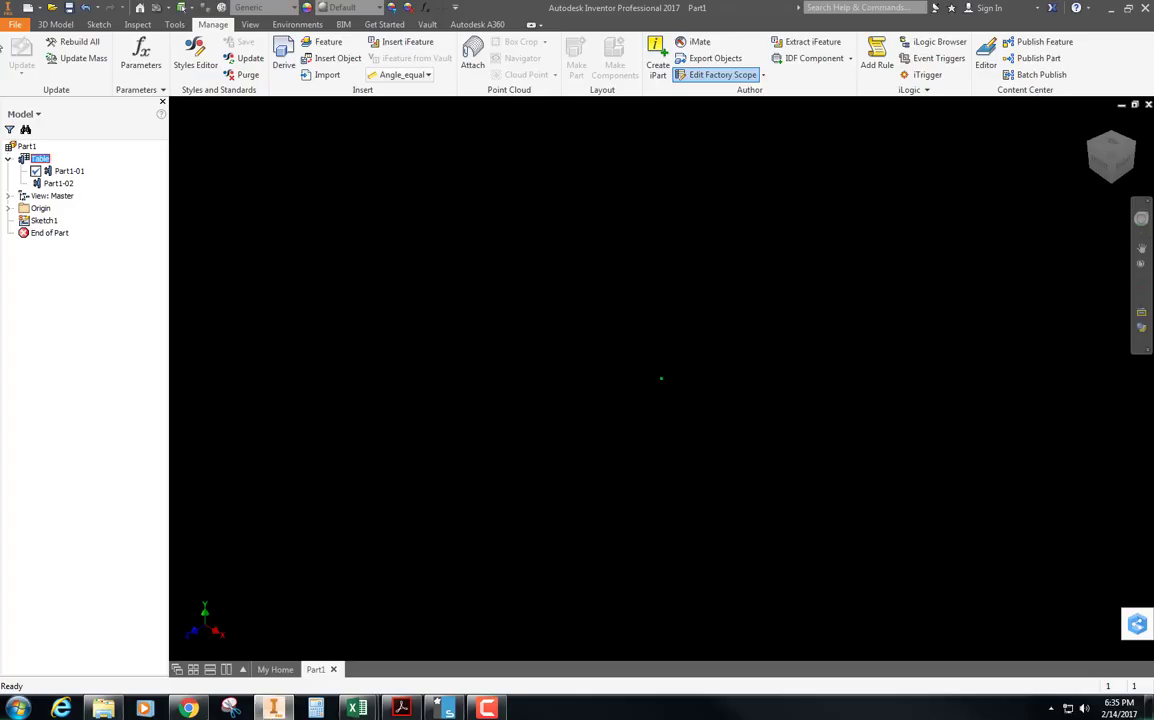
pyautogui.rightClick(40, 158)
pyautogui.click(307, 165)
# Switch to the iPart Author worksheet and paste the copied table over the existing cells A1 to B3, accepting the size mismatch
pyautogui.moveTo(355, 708)
pyautogui.click(414, 655)
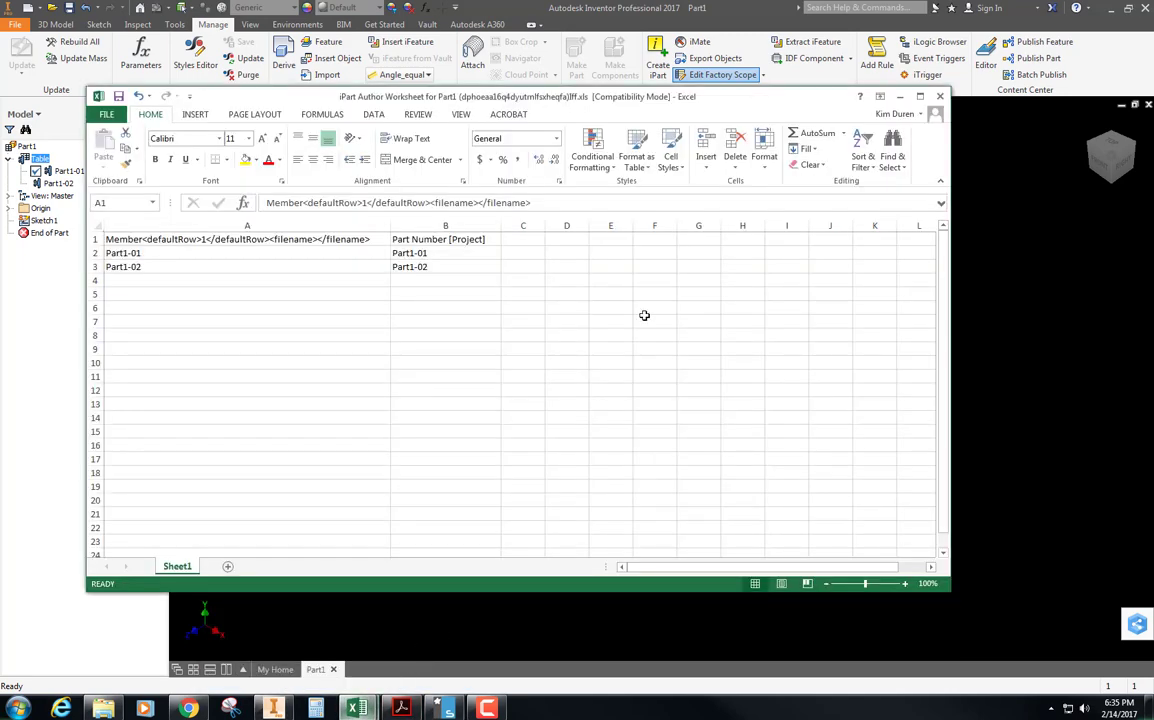
pyautogui.click(117, 238)
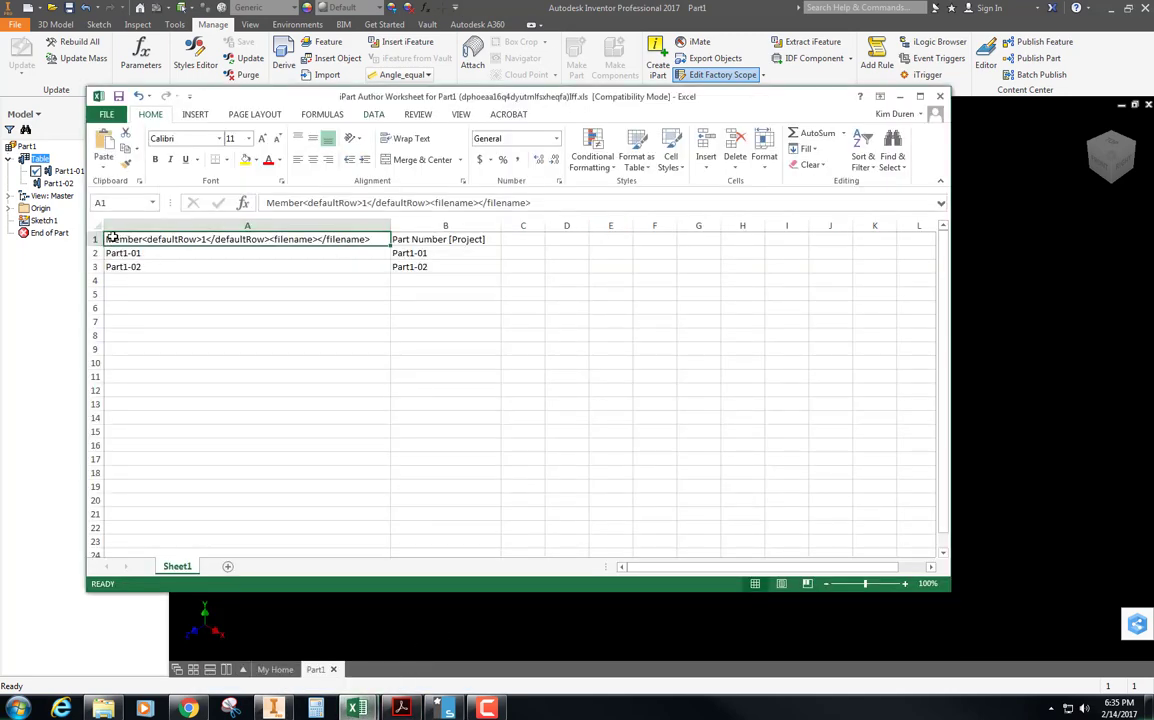
pyautogui.moveTo(112, 238); pyautogui.dragTo(481, 263)
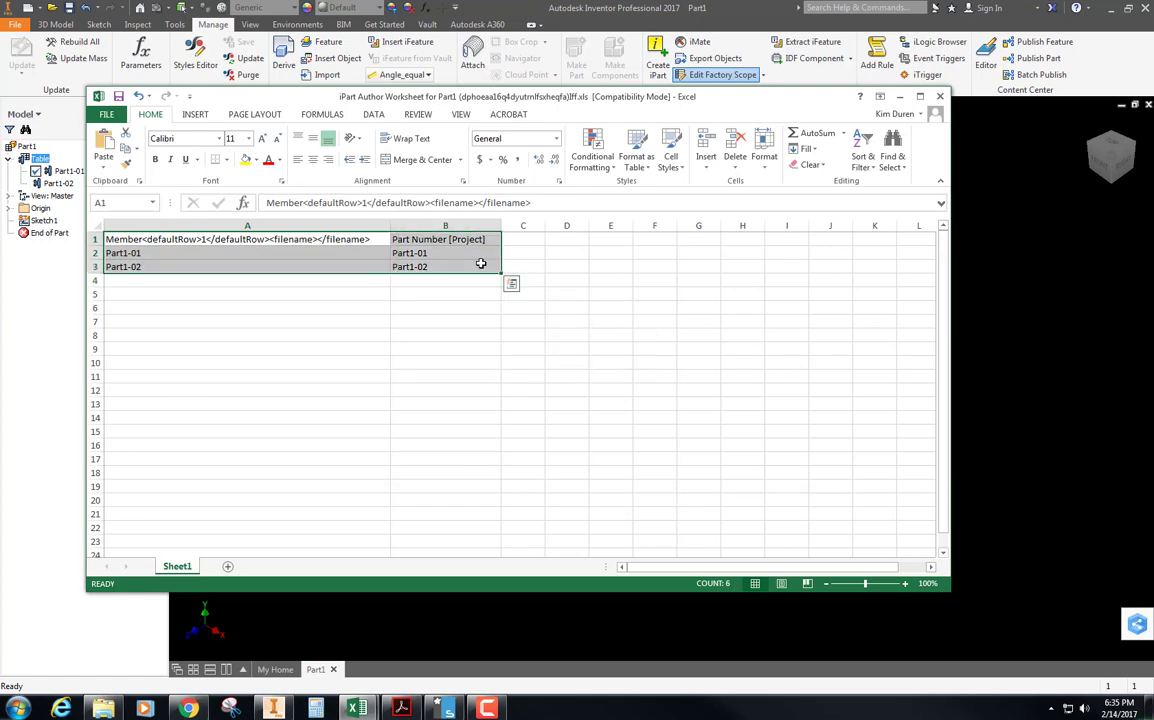
pyautogui.hotkey('ctrl', 'v')
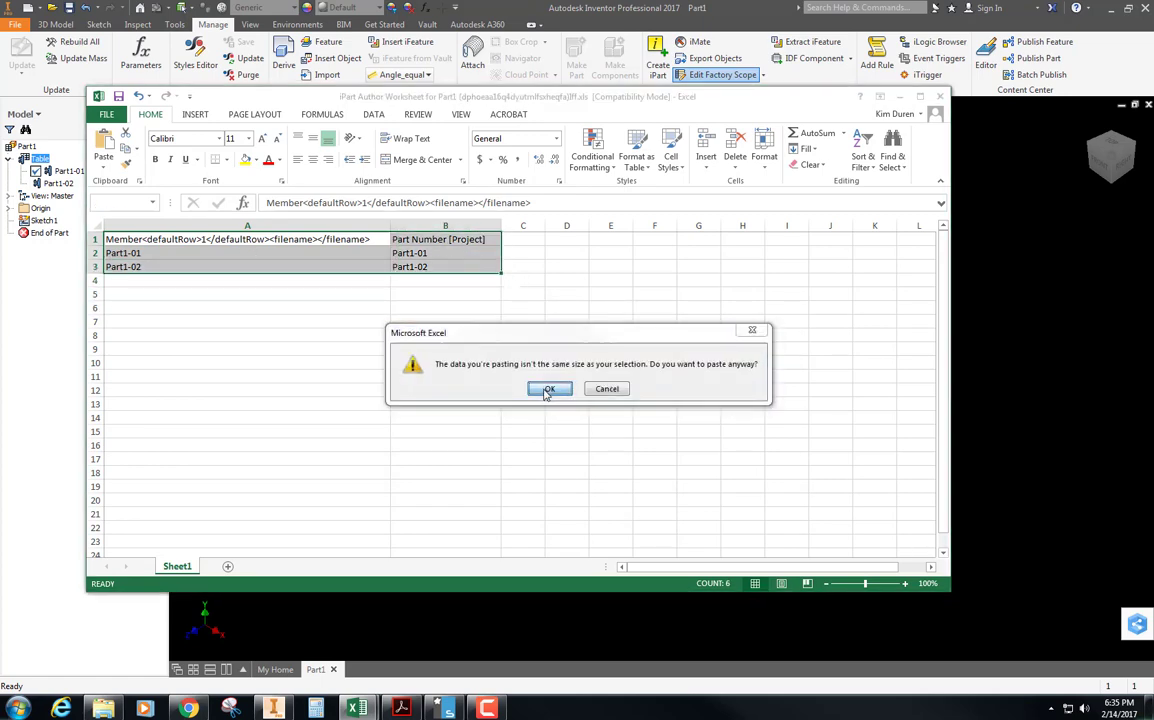
pyautogui.click(548, 390)
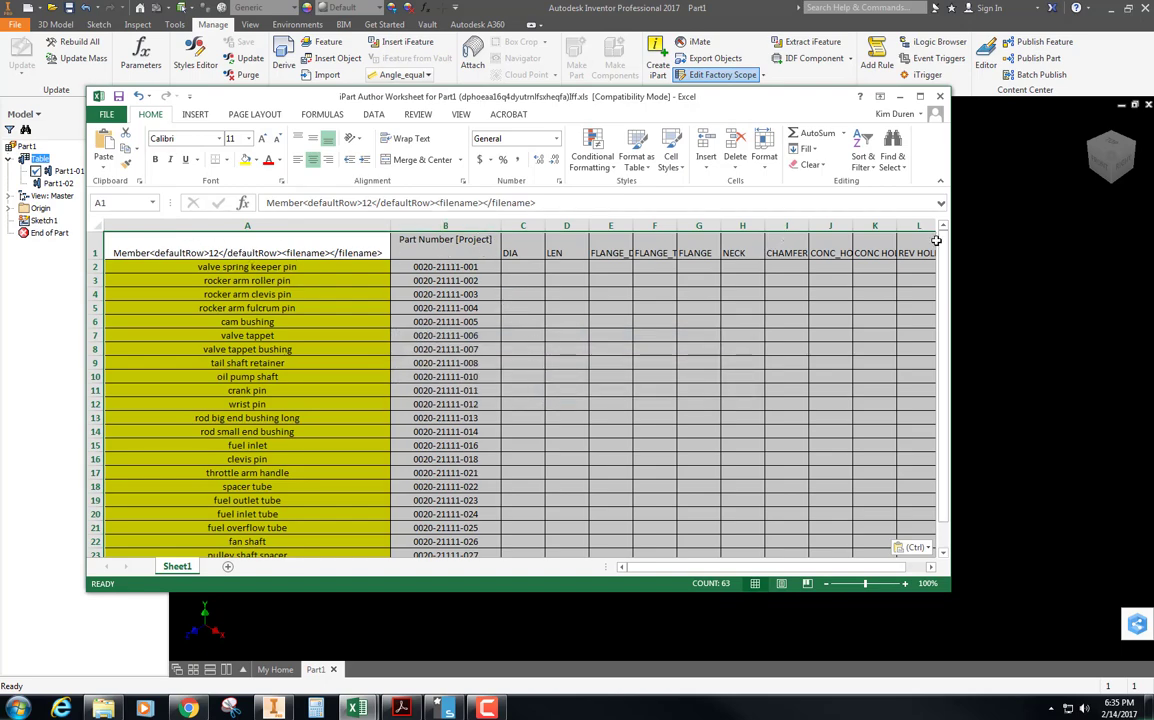
pyautogui.moveTo(888, 568); pyautogui.dragTo(919, 568)
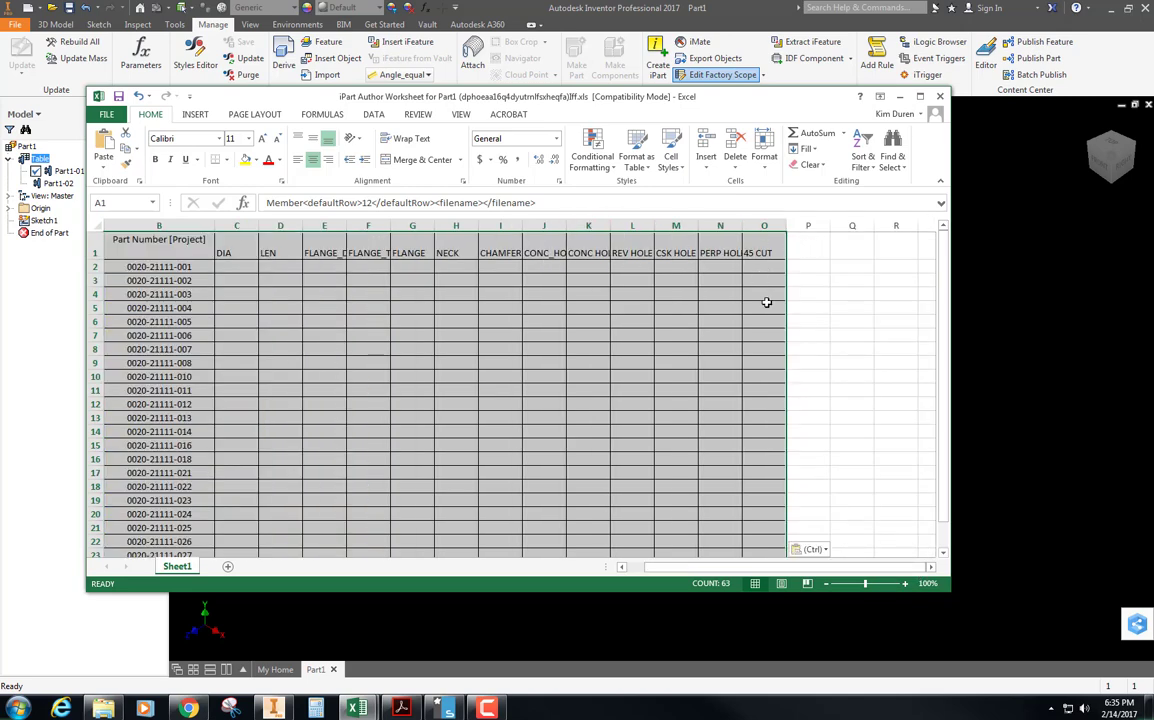
# Close the iPart Author worksheet with its changes saved and let Inventor update the table despite the empty cells
pyautogui.click(940, 97)
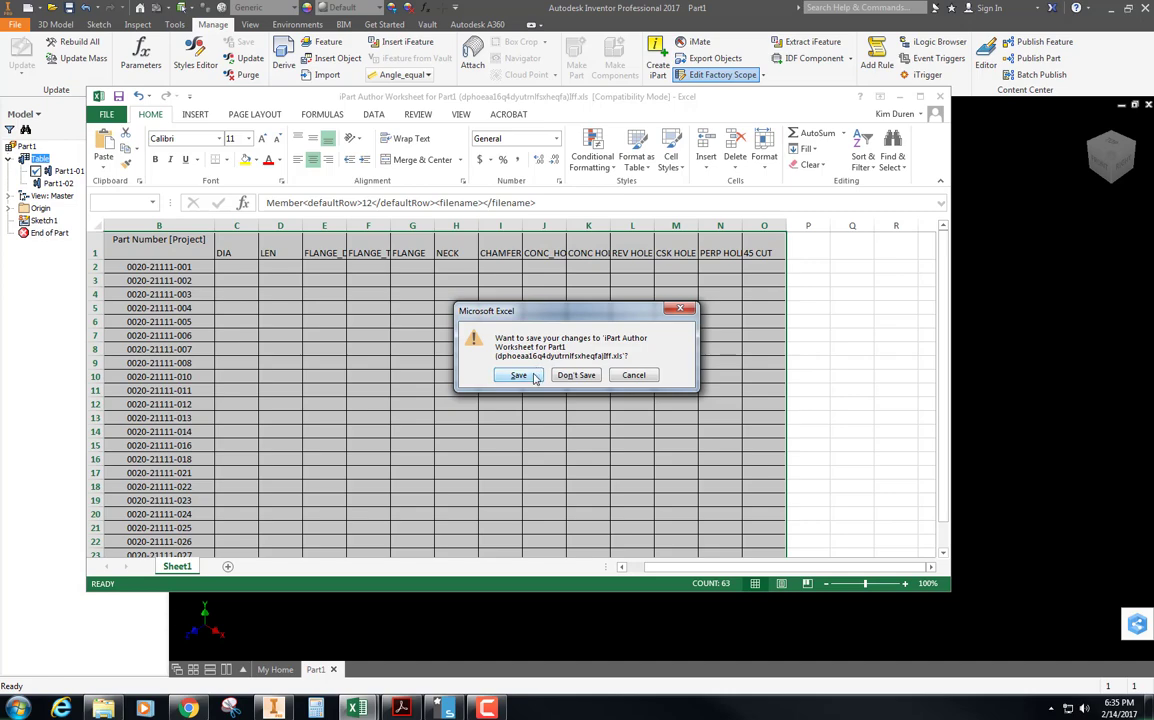
pyautogui.click(534, 376)
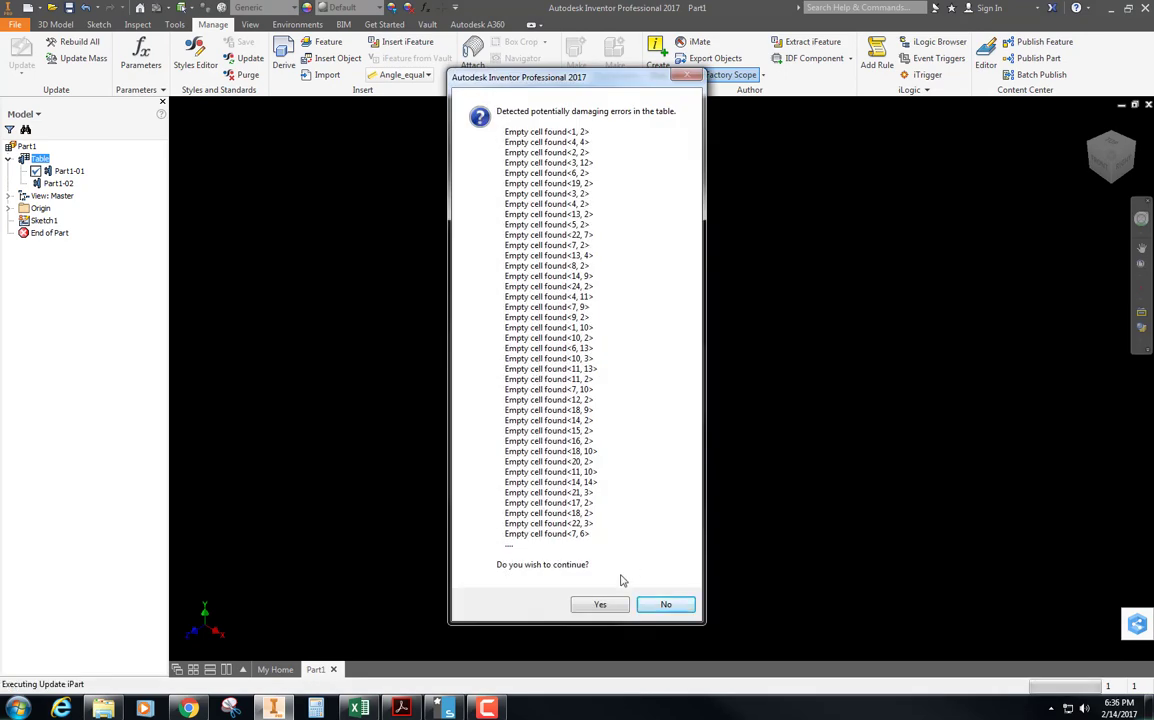
pyautogui.click(600, 604)
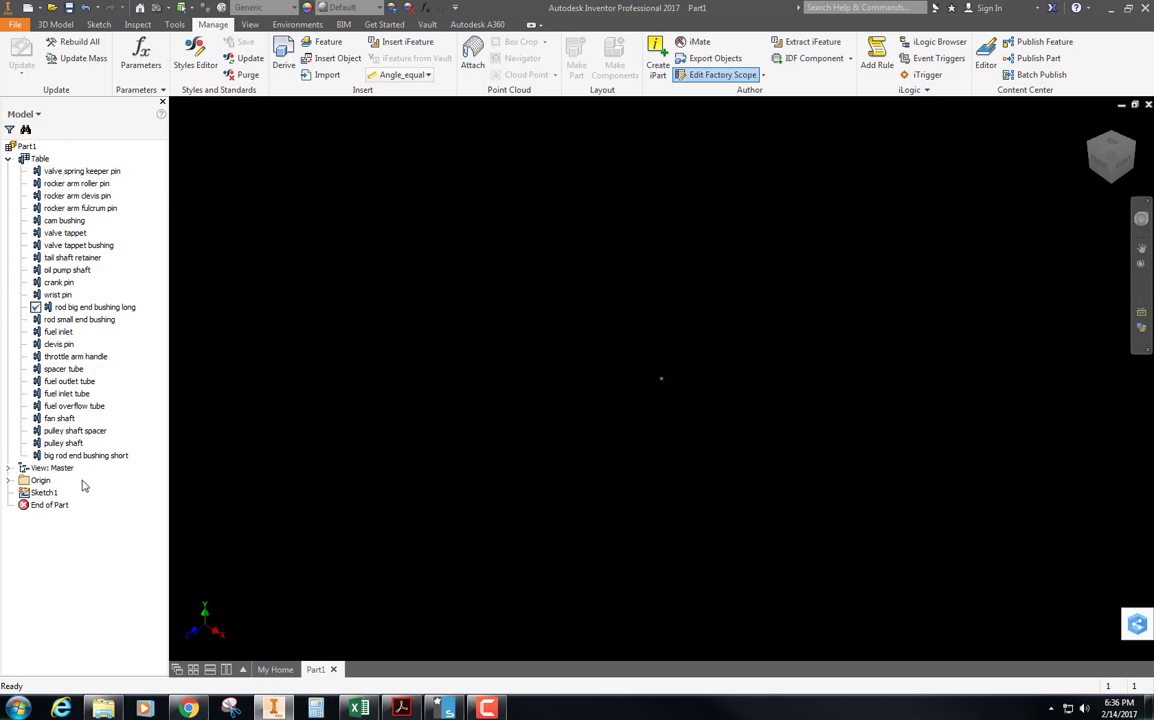
# Open the updated table in iPart Author to review its members and columns, and leave it without changes
pyautogui.doubleClick(26, 160)
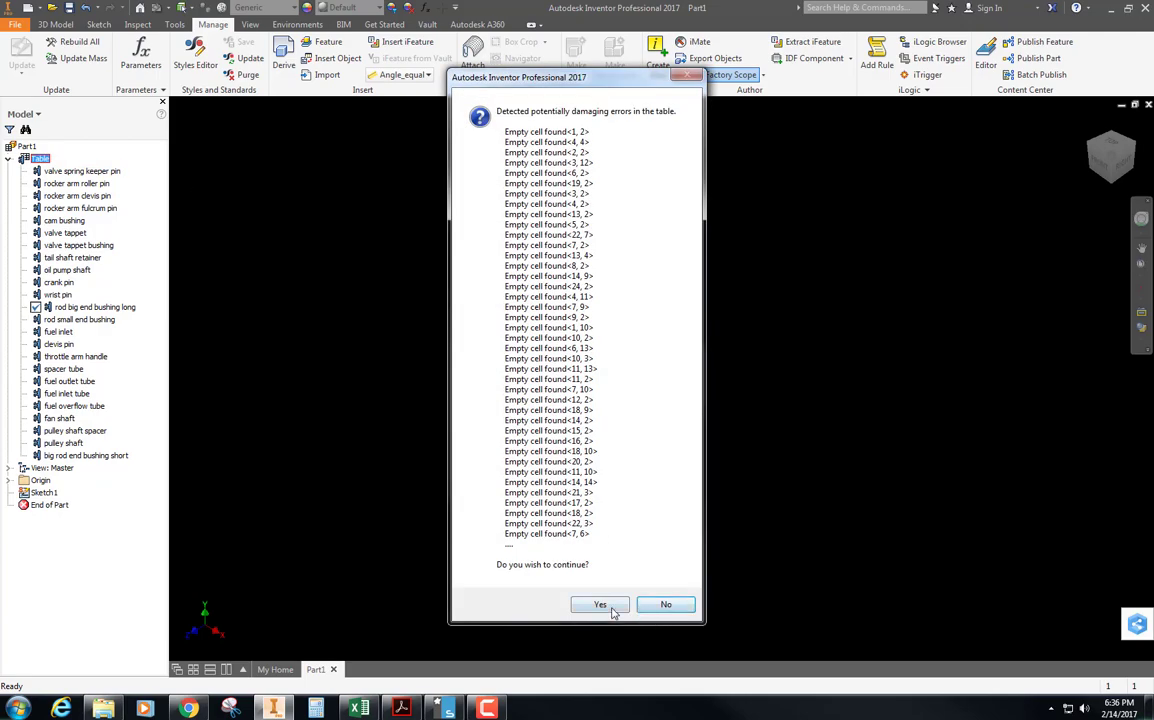
pyautogui.click(611, 608)
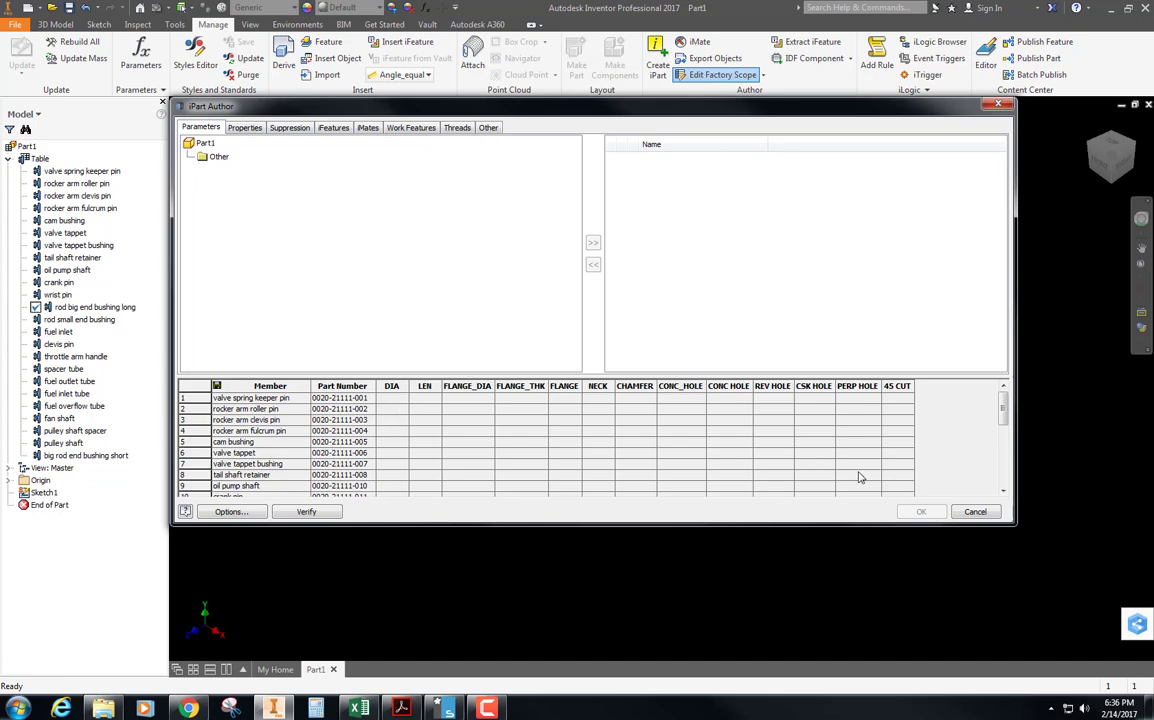
pyautogui.click(970, 513)
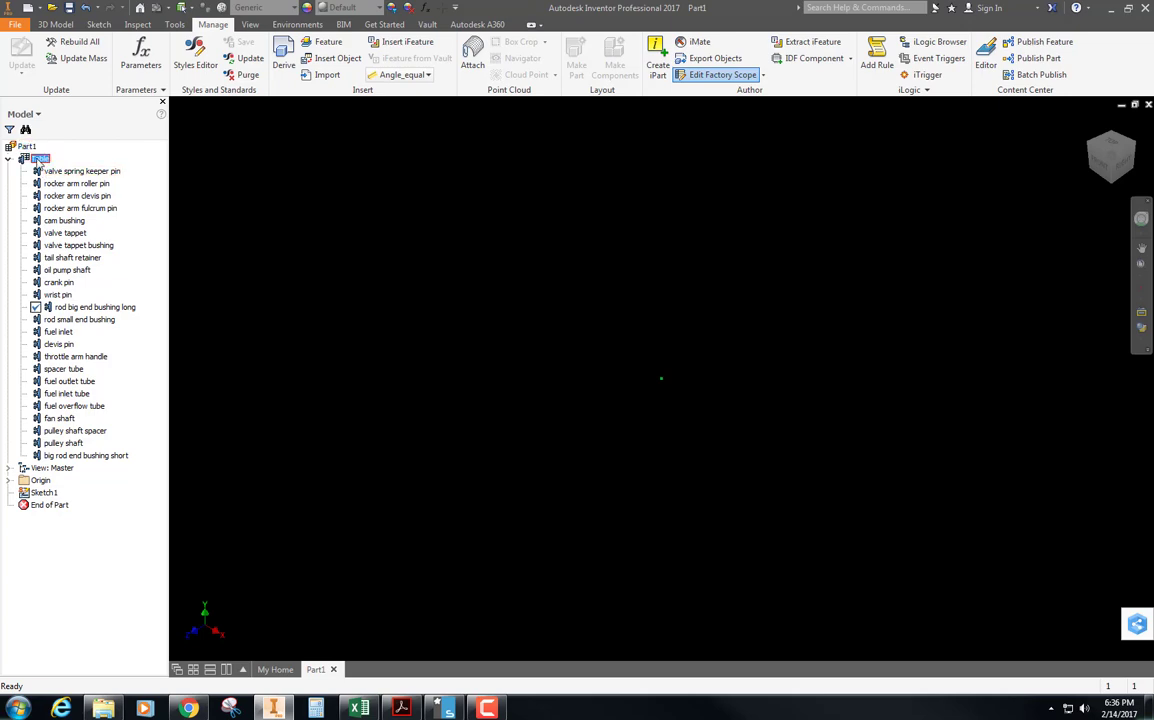
# Edit the iPart table via spreadsheet, continuing past the empty-cell errors and accepting the Excel notice
pyautogui.rightClick(38, 159)
pyautogui.click(70, 198)
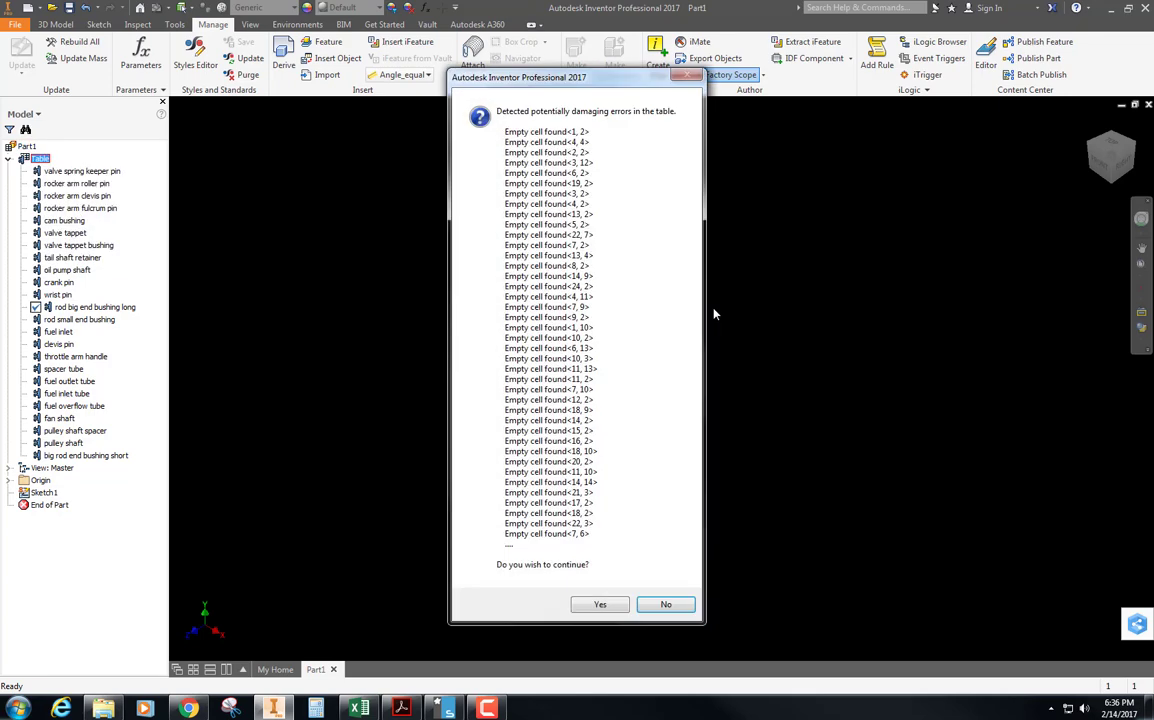
pyautogui.click(610, 608)
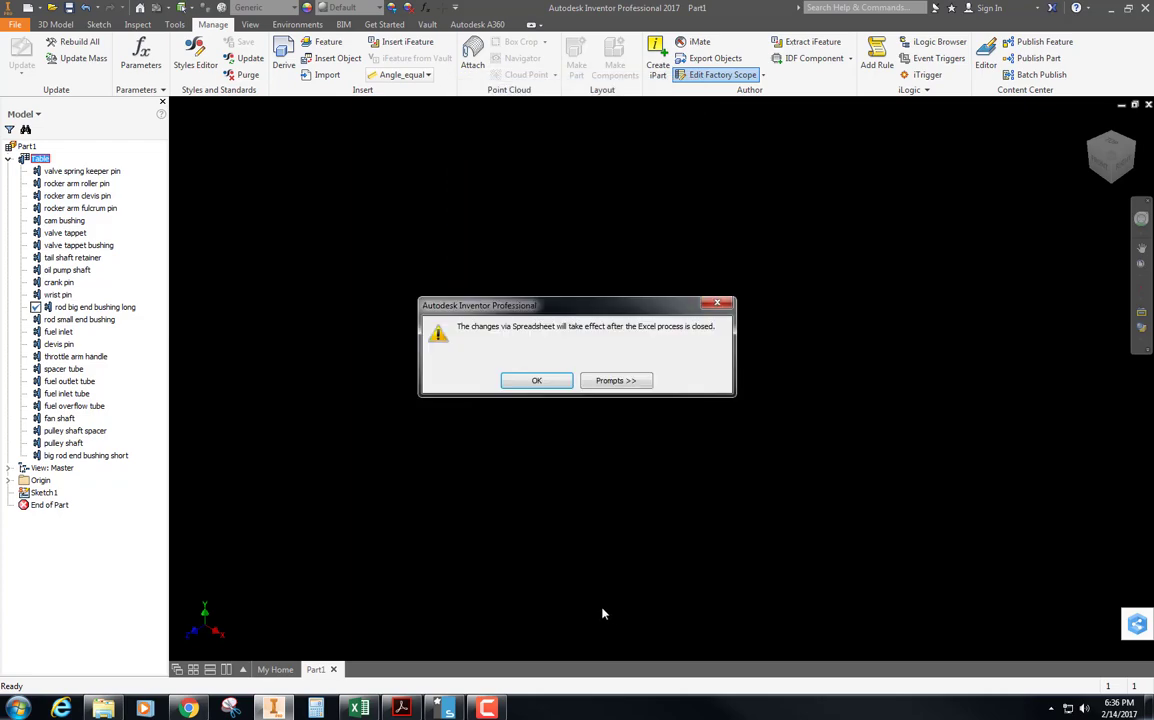
pyautogui.click(539, 382)
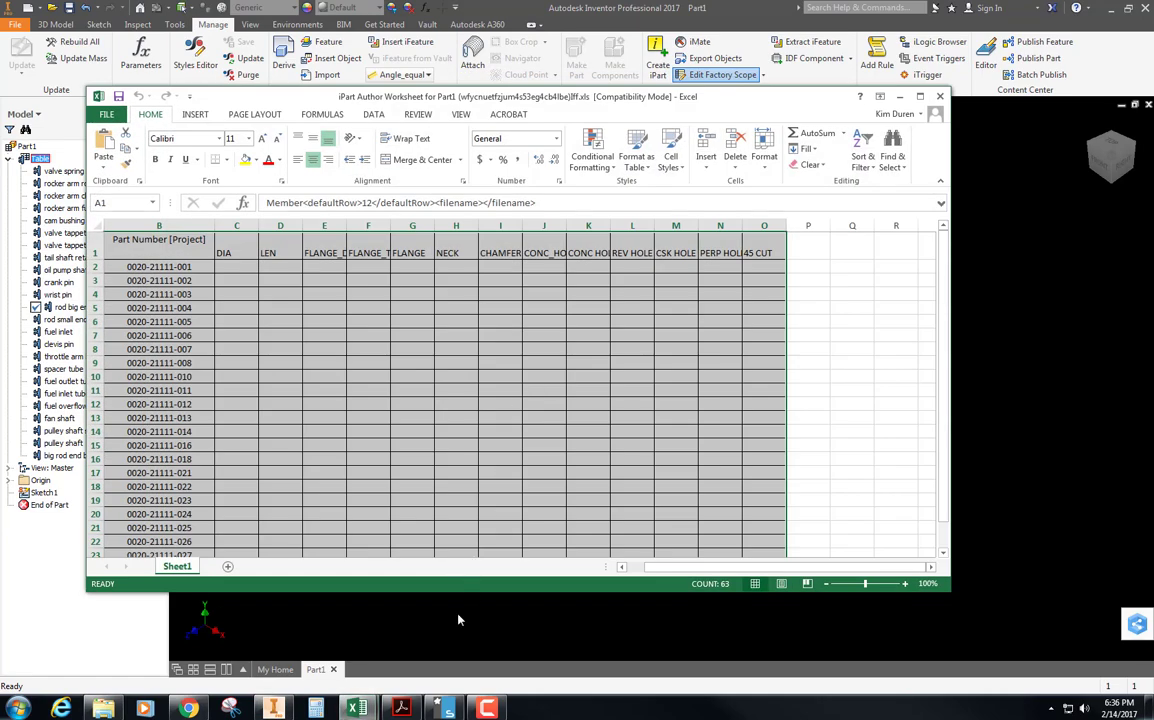
# Switch to the I PART START.xls workbook and close it without keeping its data on the clipboard
pyautogui.moveTo(353, 710)
pyautogui.click(262, 600)
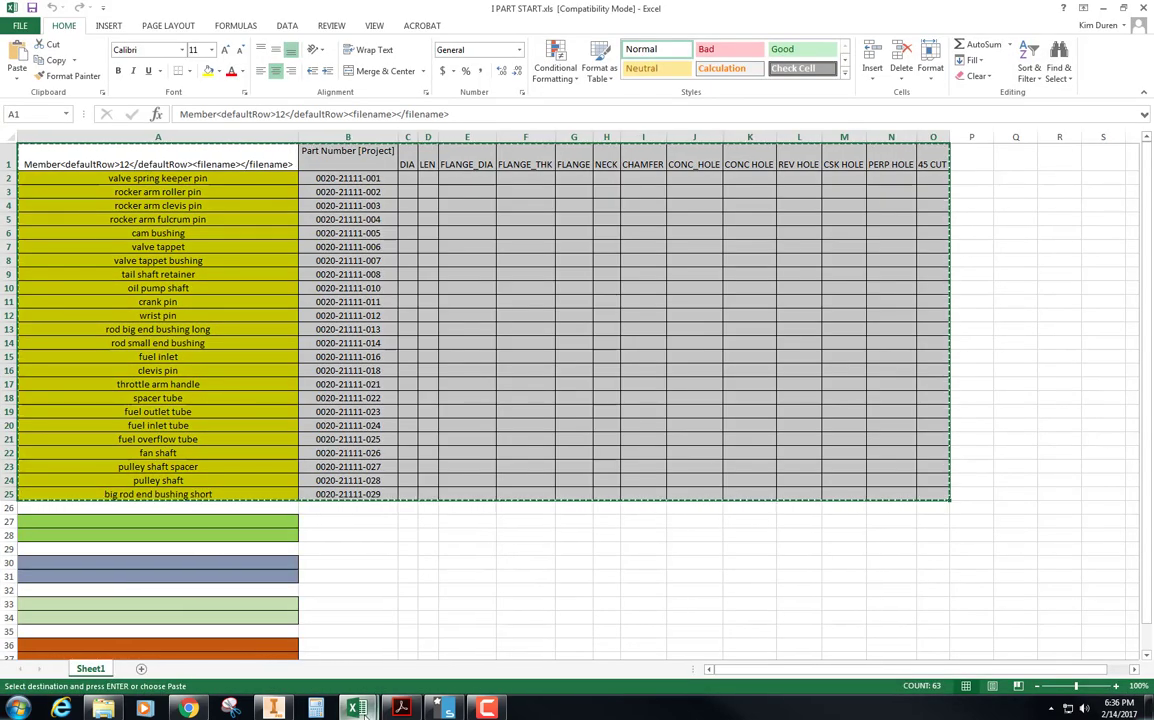
pyautogui.moveTo(353, 708)
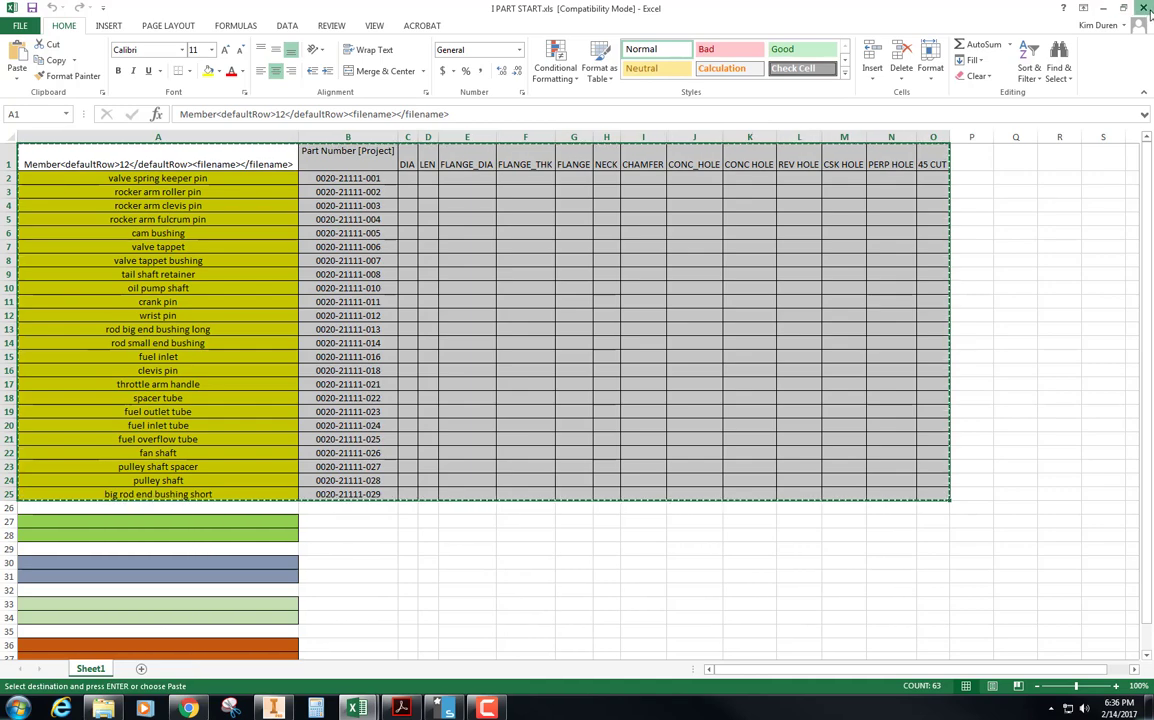
pyautogui.click(1145, 9)
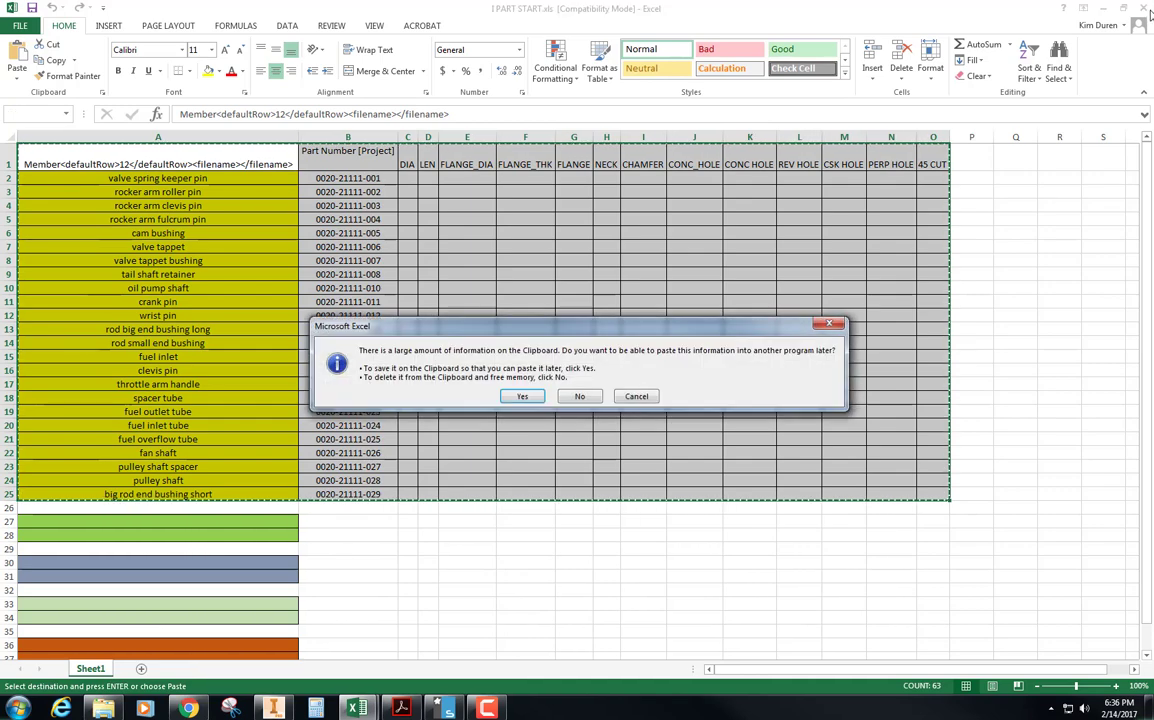
pyautogui.click(579, 396)
# Browse to the 2402 folder on the U: drive, open student iparts(2) (2).xls and maximize the workbook
pyautogui.click(103, 708)
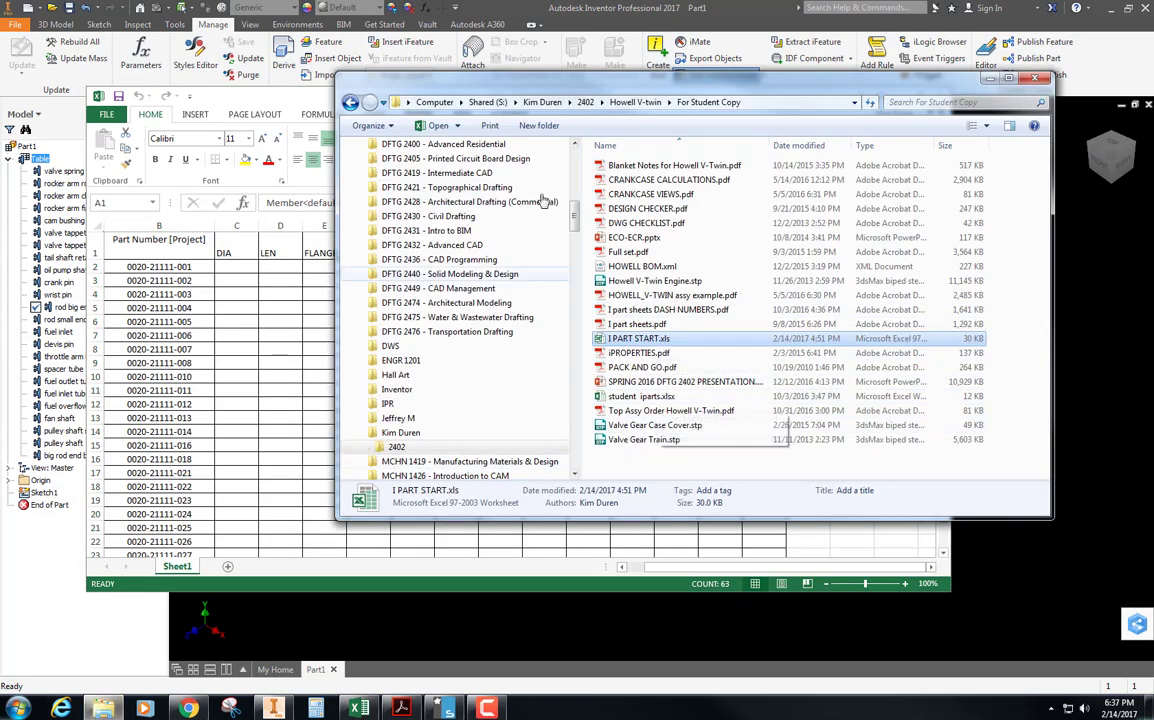
pyautogui.moveTo(574, 213); pyautogui.dragTo(593, 260)
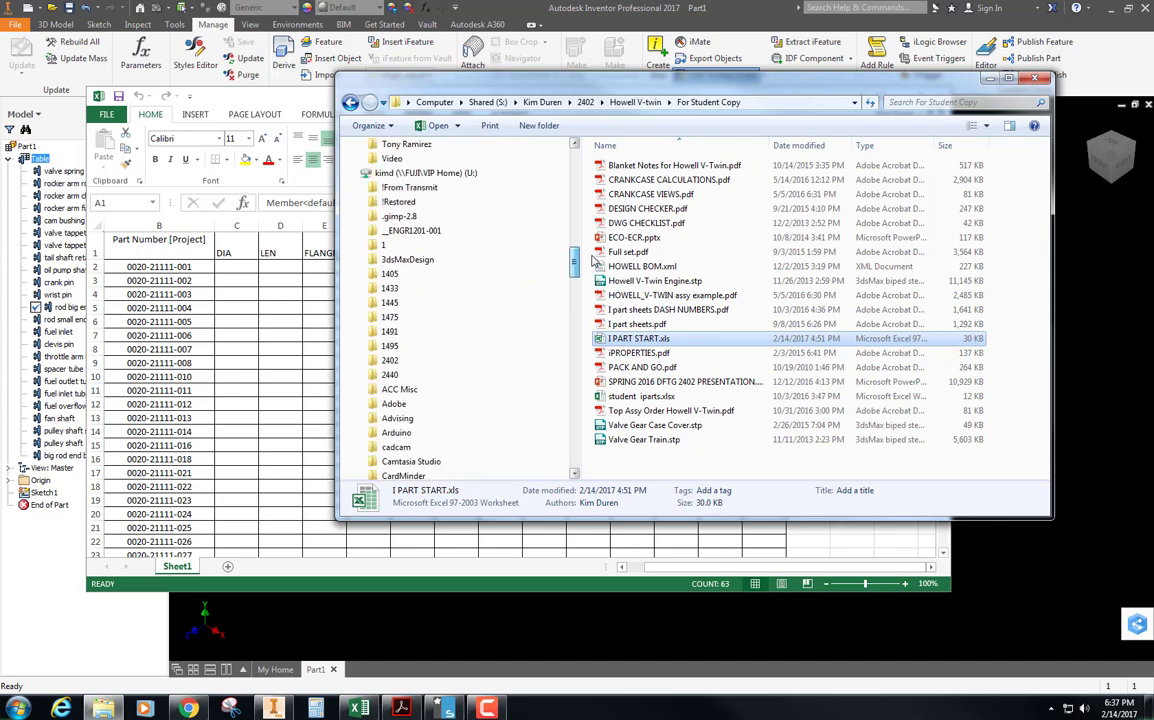
pyautogui.click(390, 360)
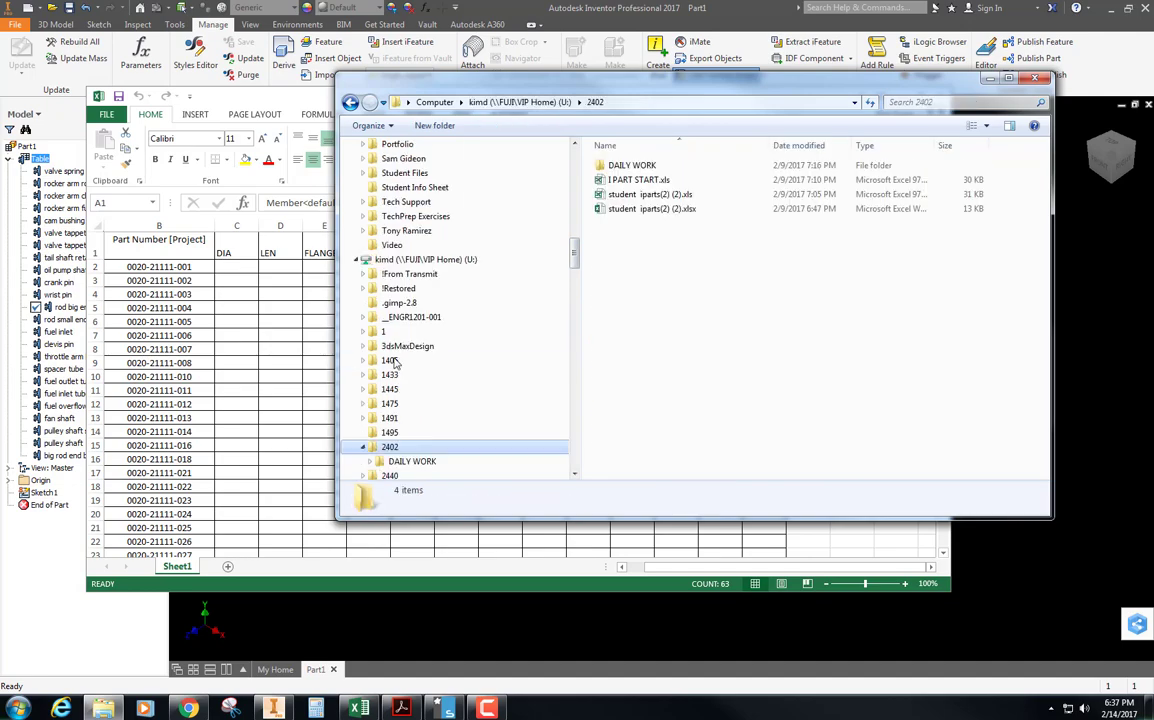
pyautogui.doubleClick(656, 196)
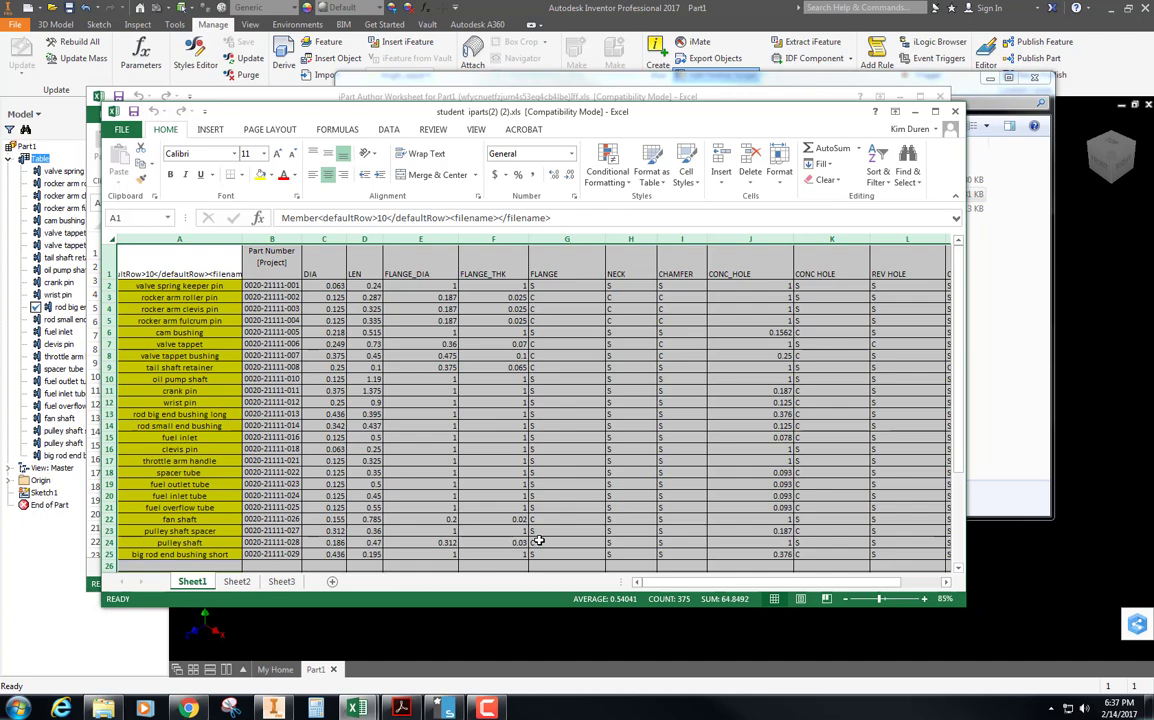
pyautogui.click(934, 111)
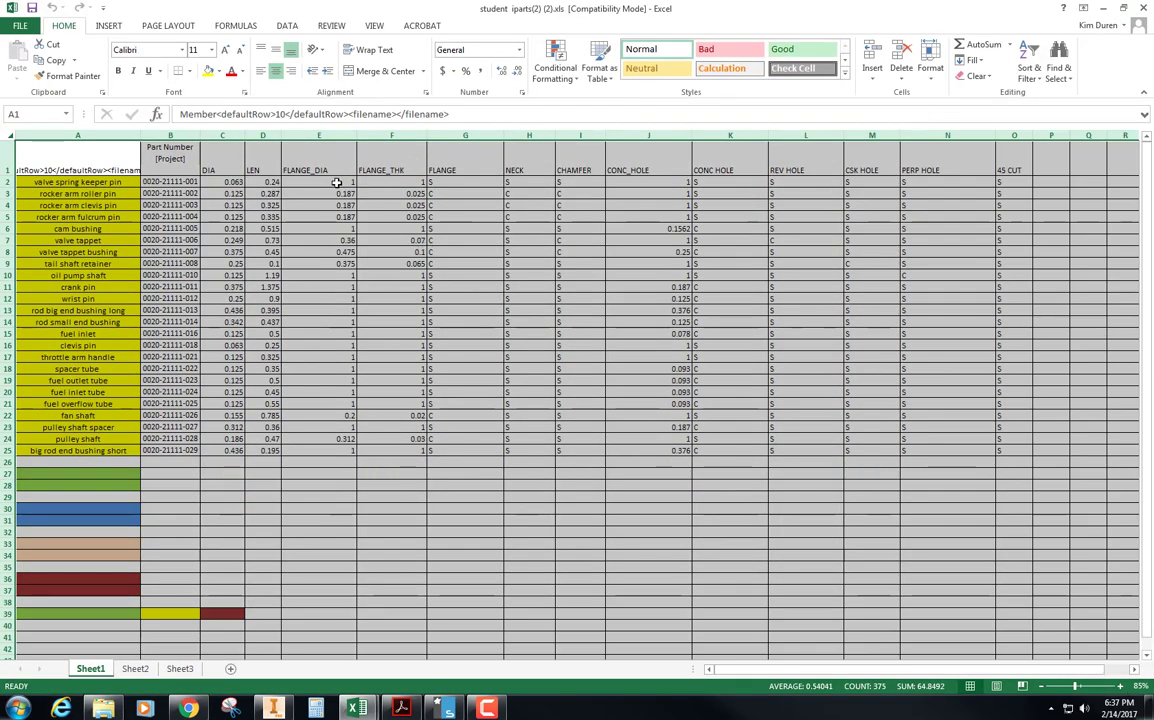
# Copy the parameter and feature values in cells C2 to O25, from the DIA column to the 45 CUT column
pyautogui.click(342, 243)
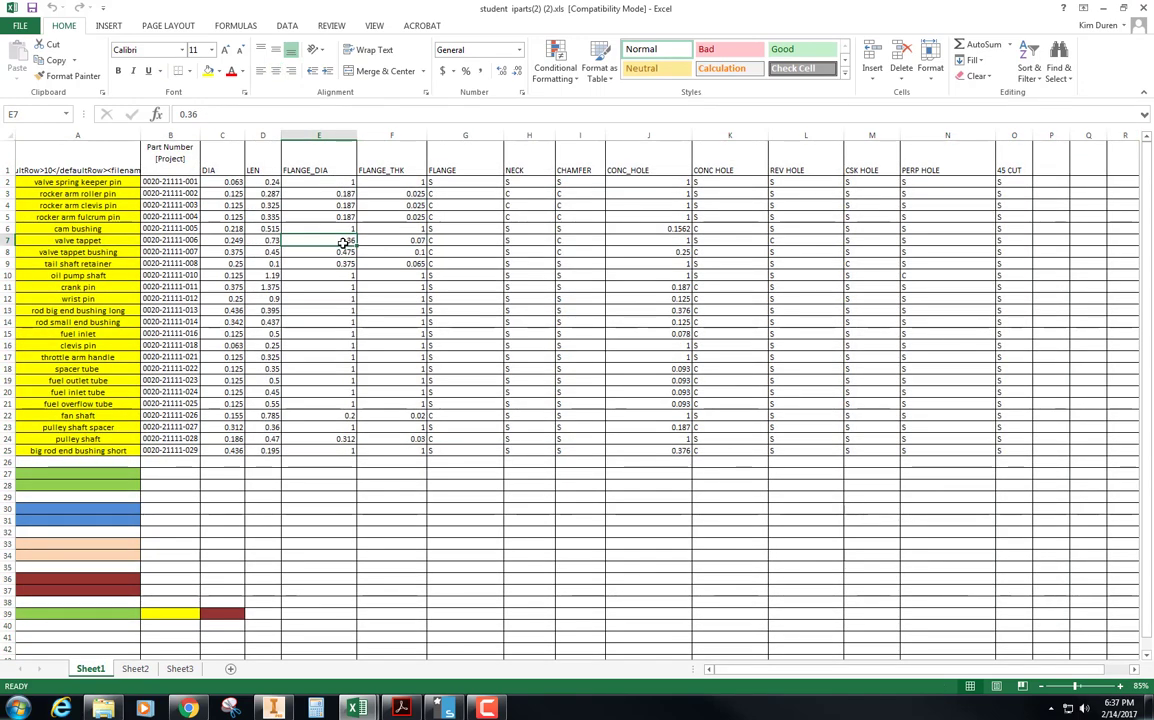
pyautogui.moveTo(211, 181); pyautogui.dragTo(1010, 455)
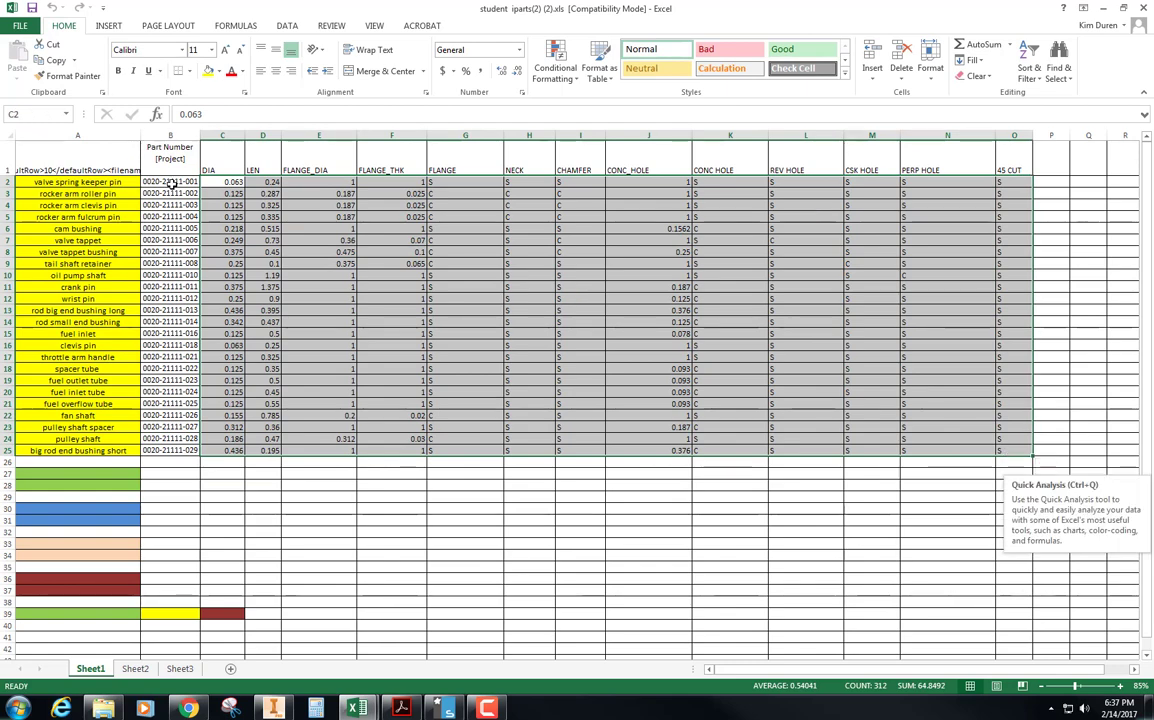
pyautogui.rightClick(228, 203)
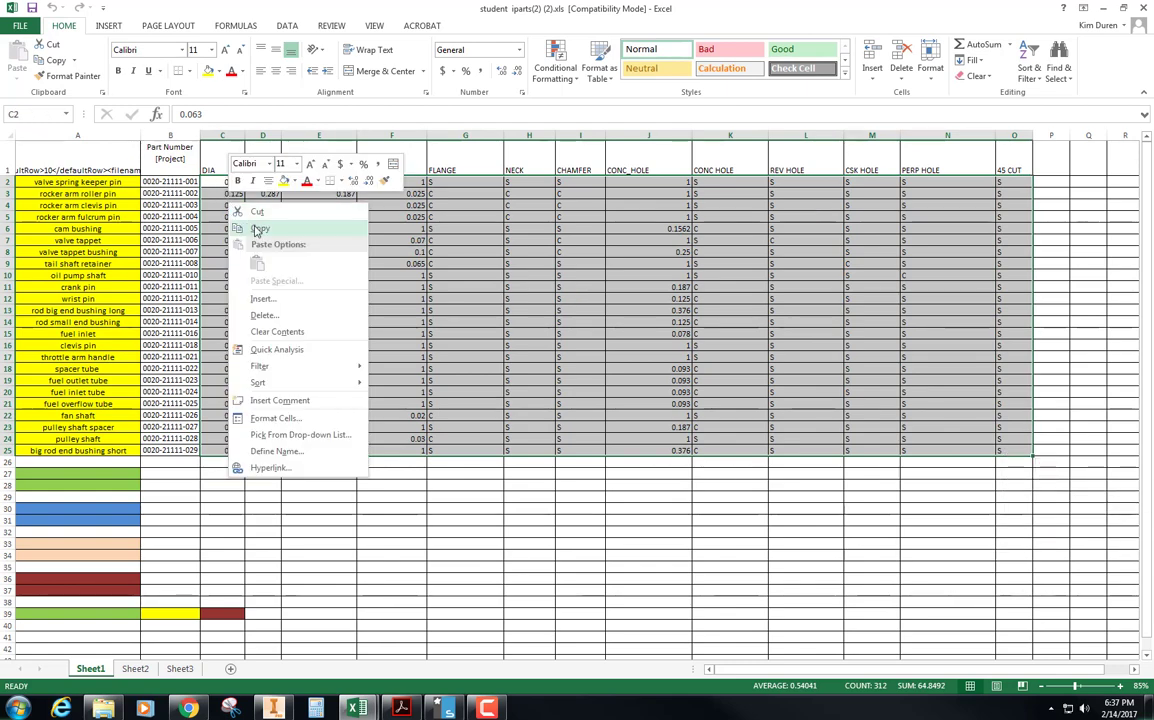
pyautogui.click(252, 229)
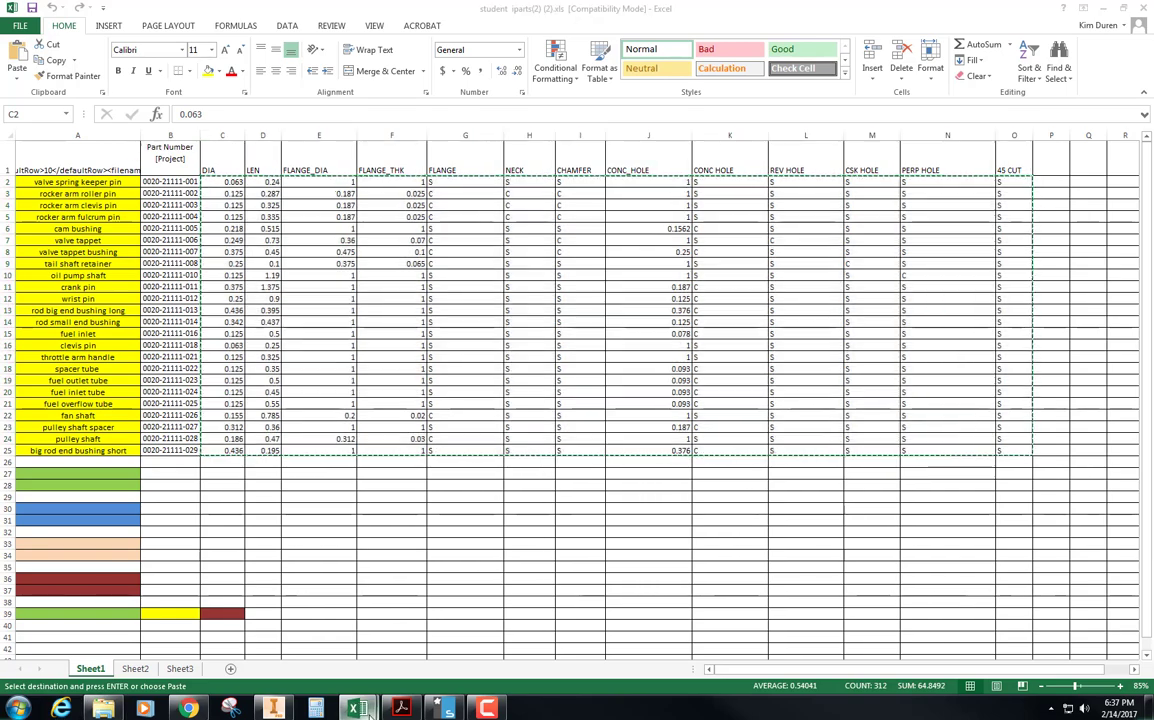
# Switch to the iPart Author worksheet, paste the copied values starting at cell C2, and check the filled rows
pyautogui.moveTo(353, 708)
pyautogui.click(324, 660)
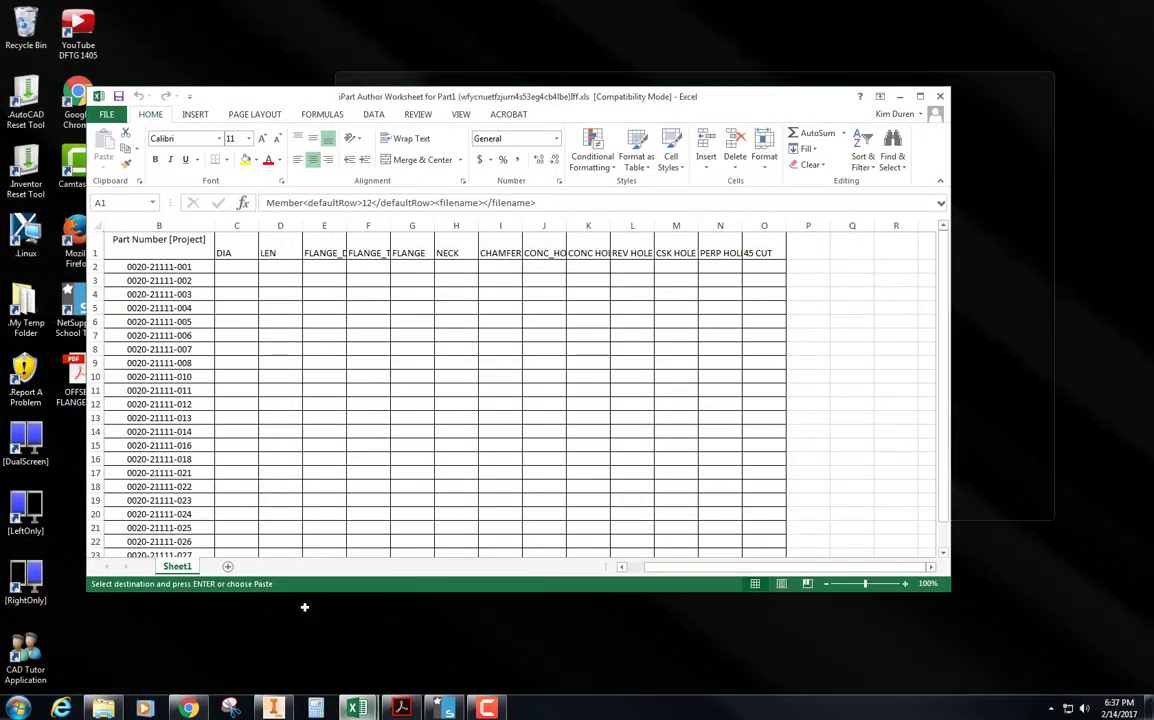
pyautogui.click(228, 270)
pyautogui.rightClick(228, 270)
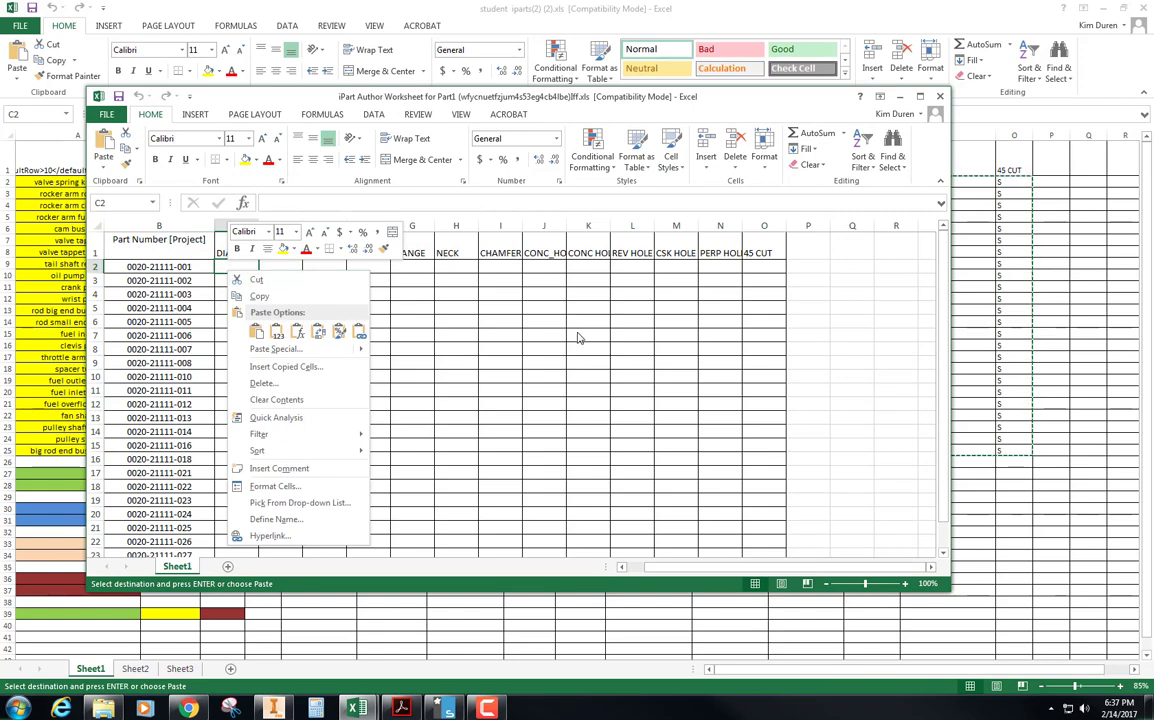
pyautogui.click(279, 352)
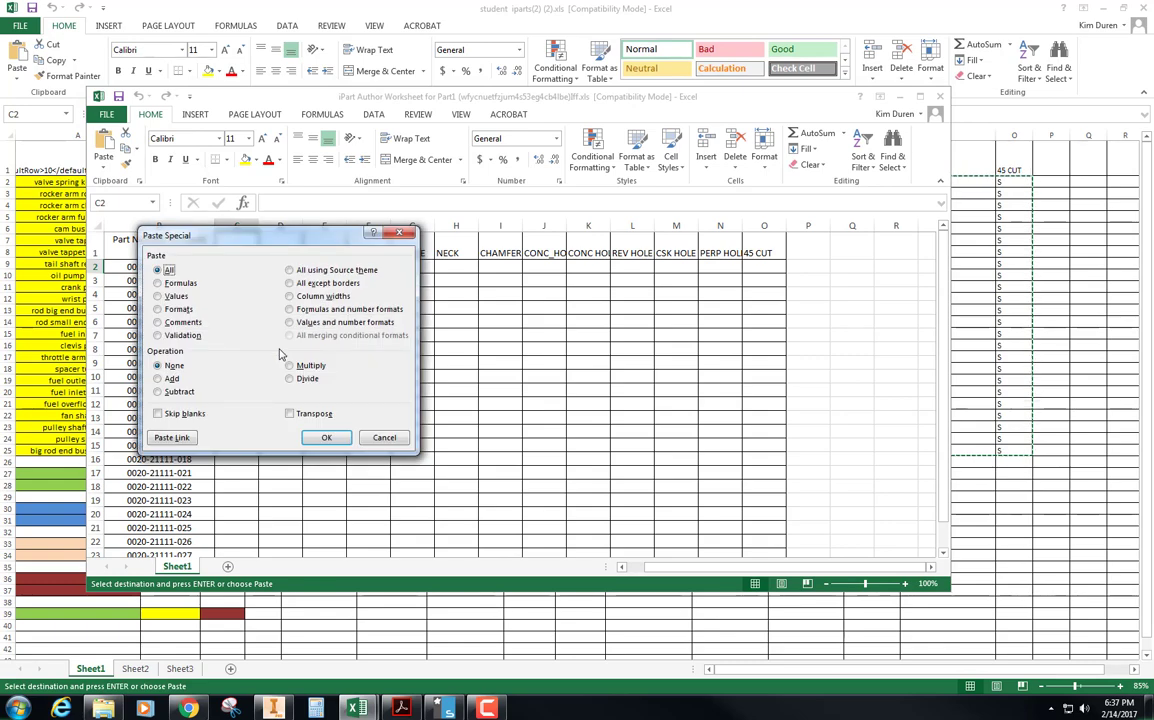
pyautogui.click(383, 441)
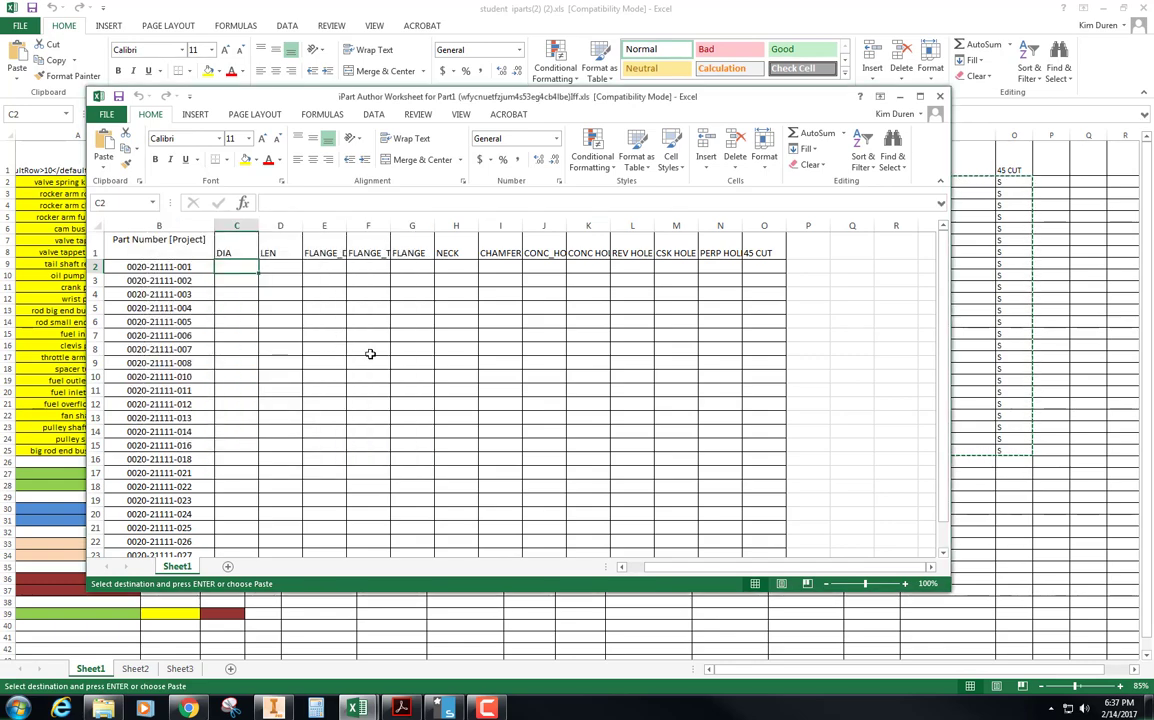
pyautogui.hotkey('ctrl', 'v')
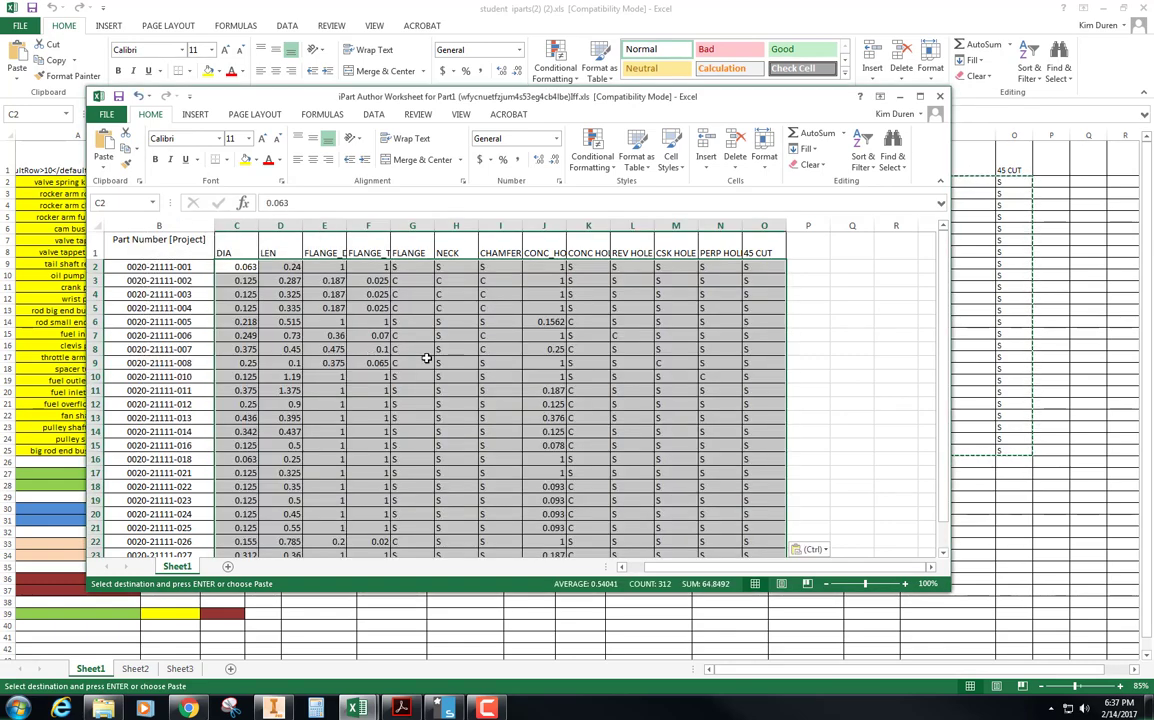
pyautogui.scroll(-6, 668, 322)
pyautogui.scroll(6, 671, 323)
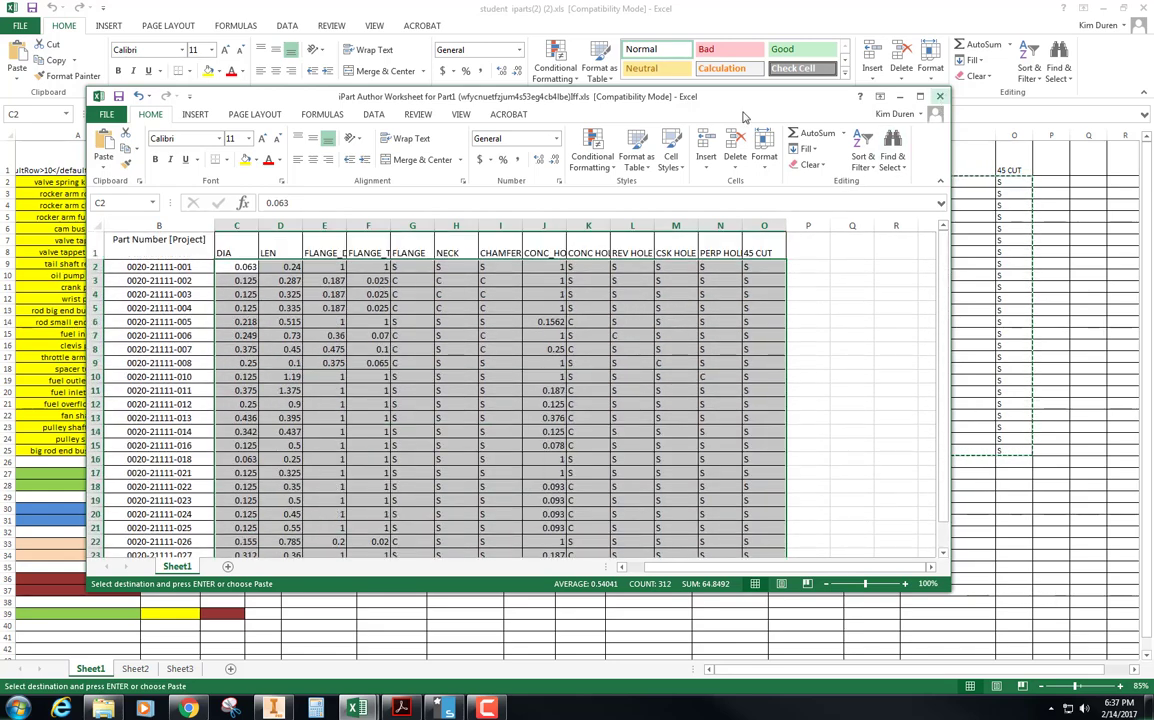
pyautogui.press('Escape')
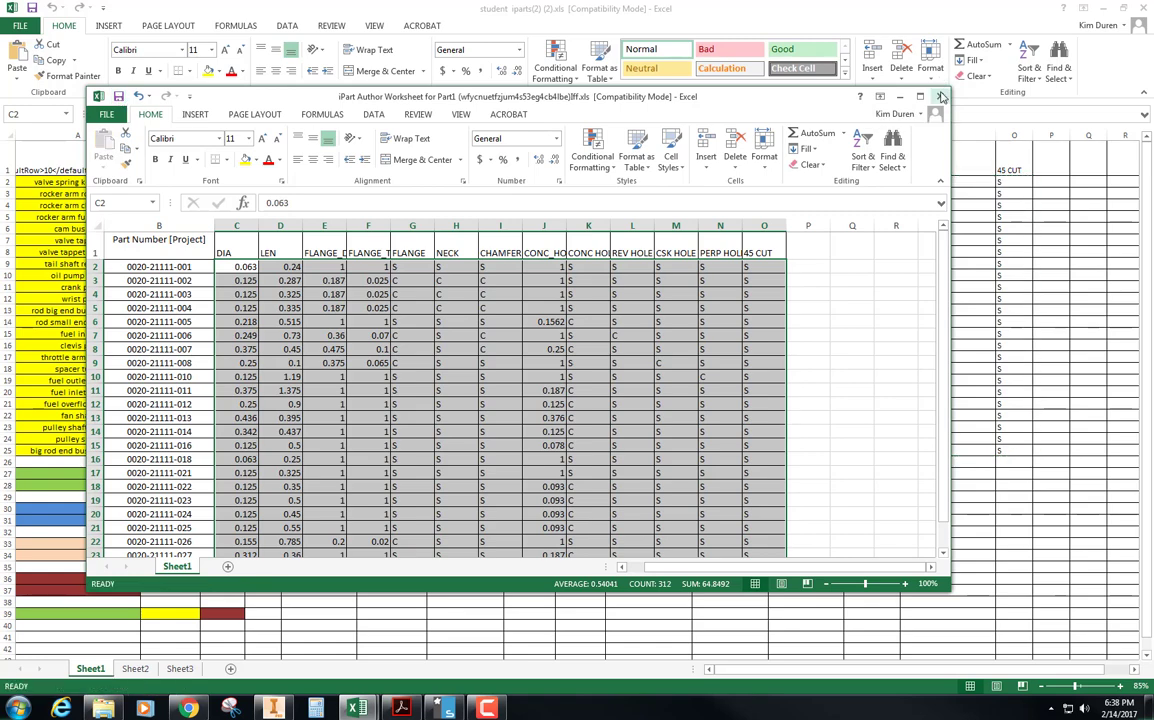
# Close the iPart Author worksheet and end the Excel editing session to return to the Inventor part
pyautogui.click(941, 97)
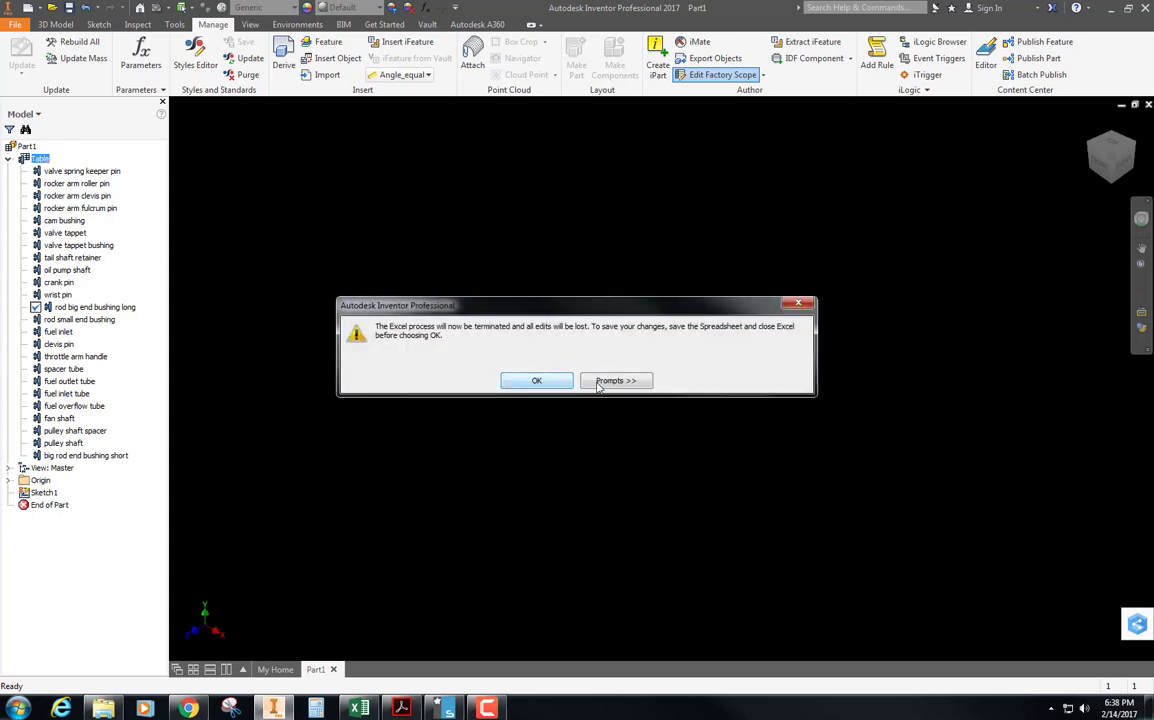
pyautogui.click(798, 302)
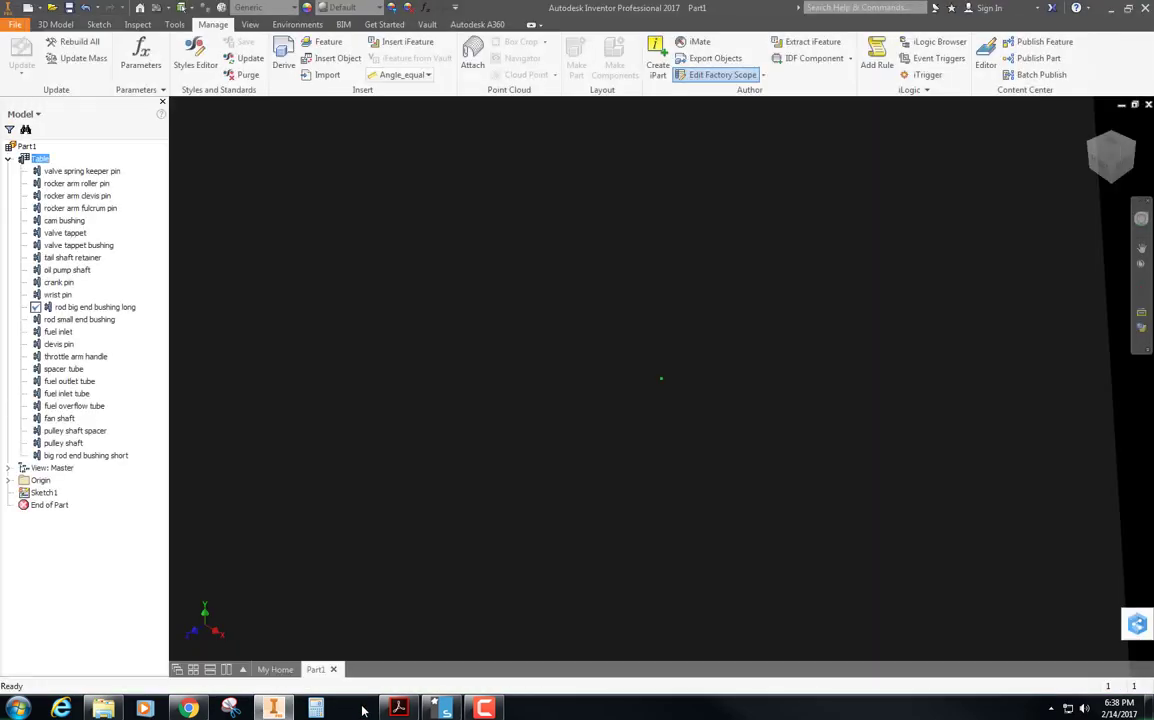
pyautogui.moveTo(362, 708)
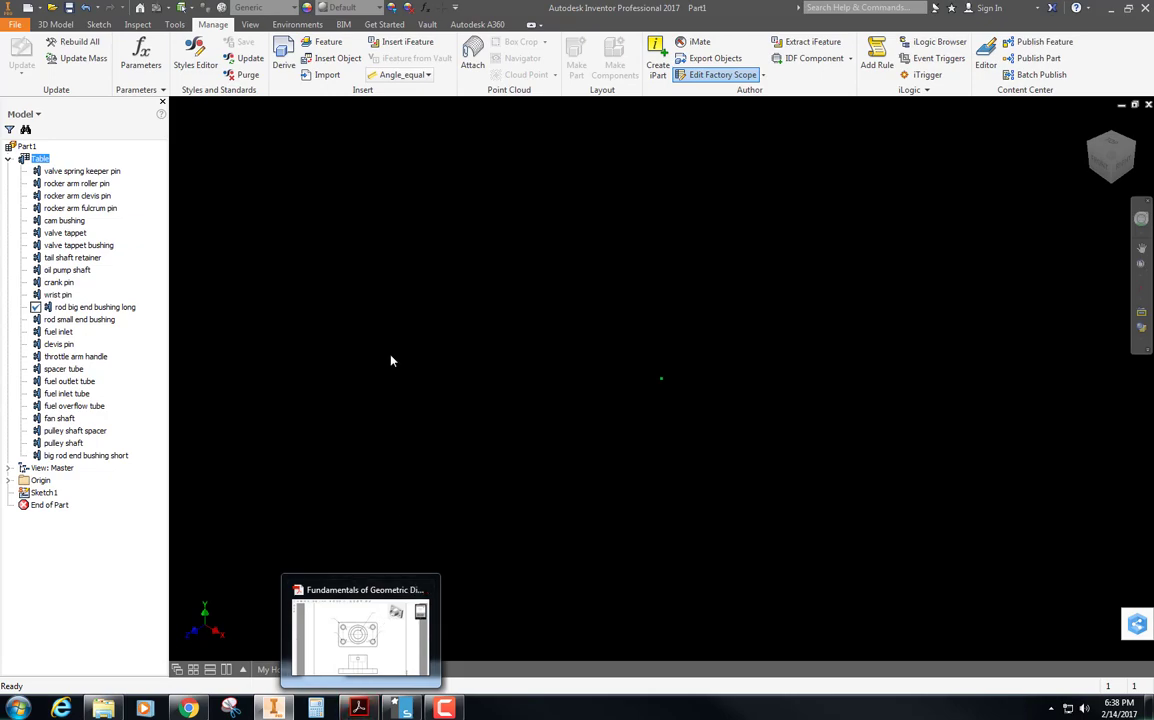
# Check in iPart Author whether the DIA to 45 CUT cells hold the pasted values, and close the dialog
pyautogui.doubleClick(36, 158)
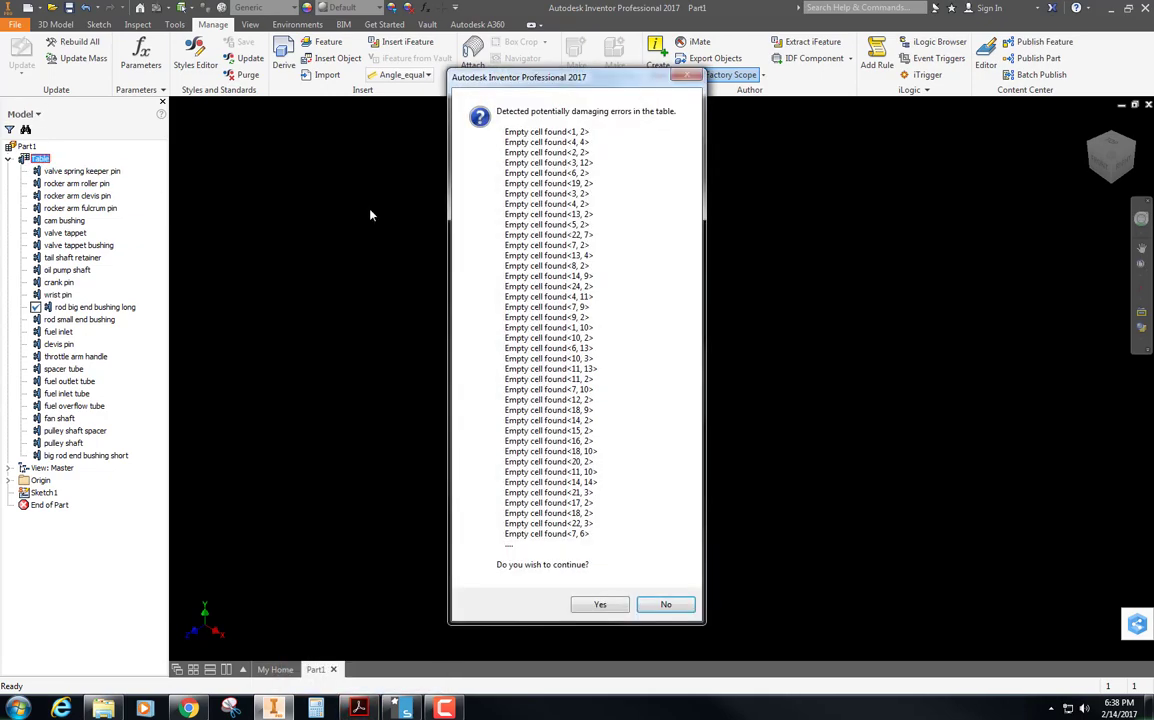
pyautogui.click(599, 606)
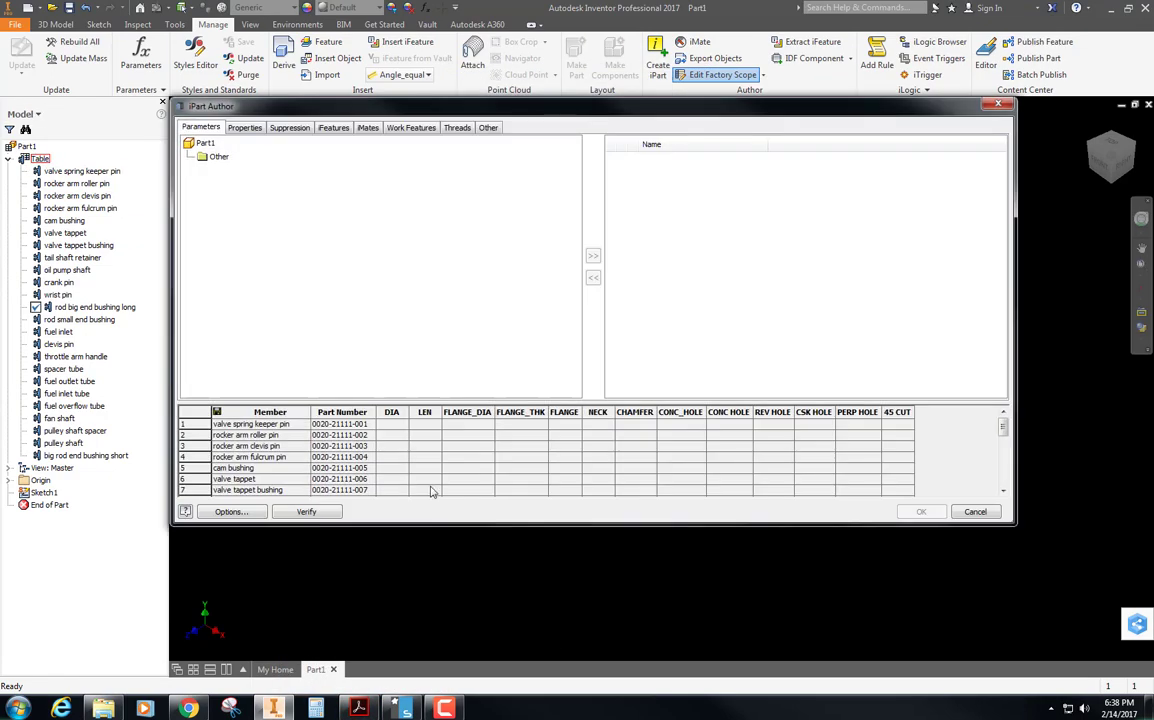
pyautogui.click(1001, 106)
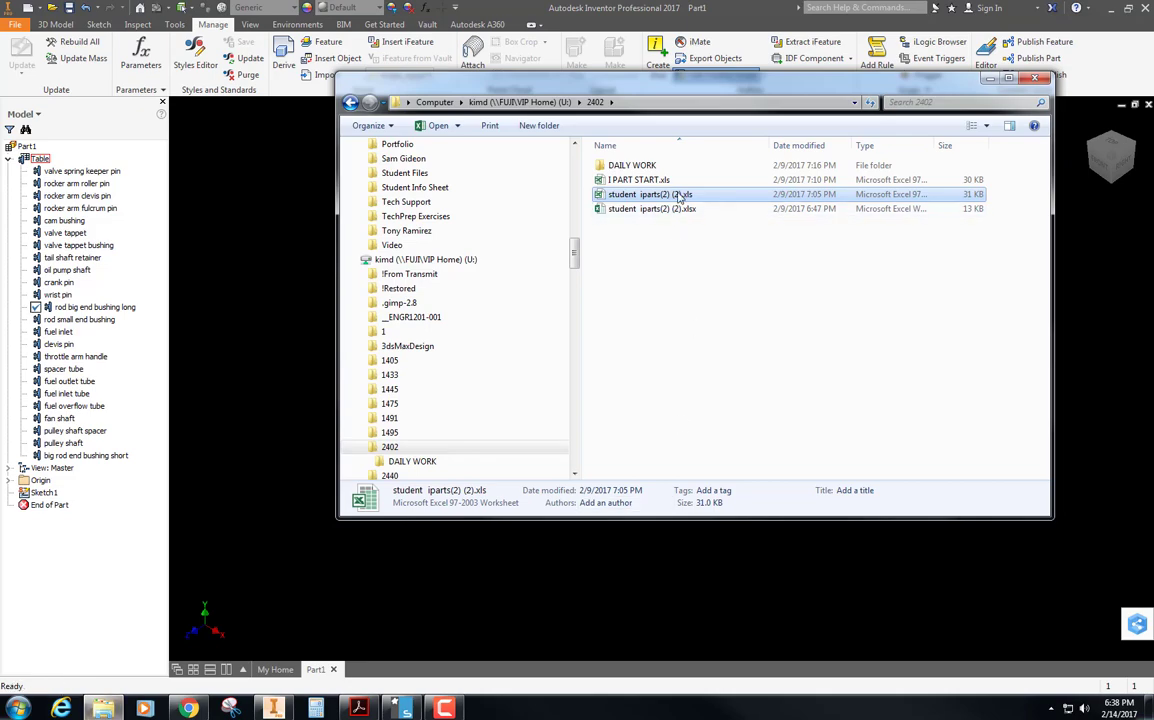
# Open student iparts(2) (2).xls, copy cells C2 to O25, and close the workbook while keeping the copied data on the clipboard
pyautogui.doubleClick(679, 196)
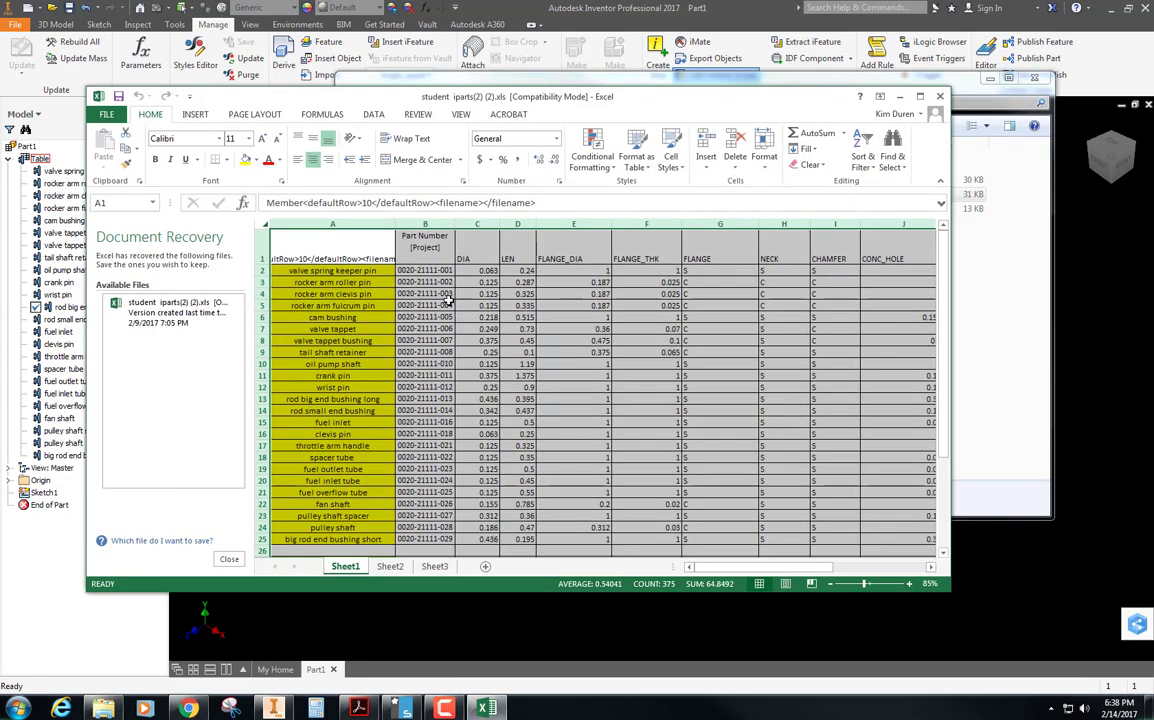
pyautogui.moveTo(403, 270); pyautogui.dragTo(517, 303)
pyautogui.click(449, 270)
pyautogui.moveTo(471, 270); pyautogui.dragTo(859, 467)
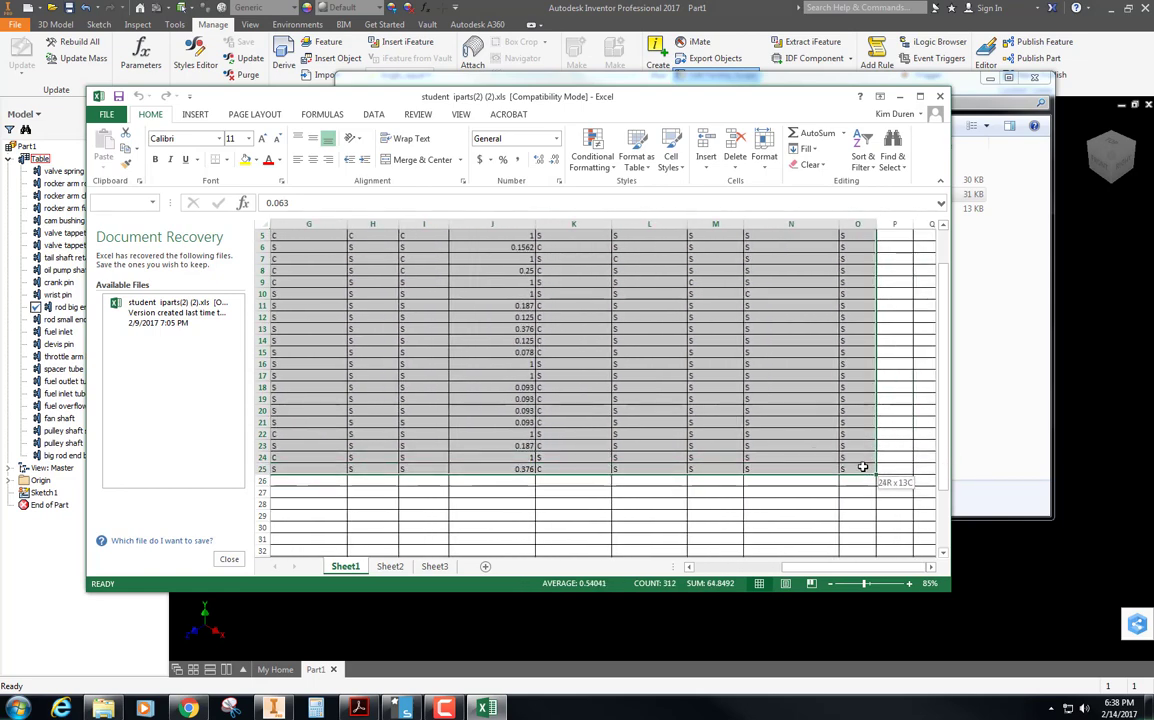
pyautogui.hotkey('ctrl', 'c')
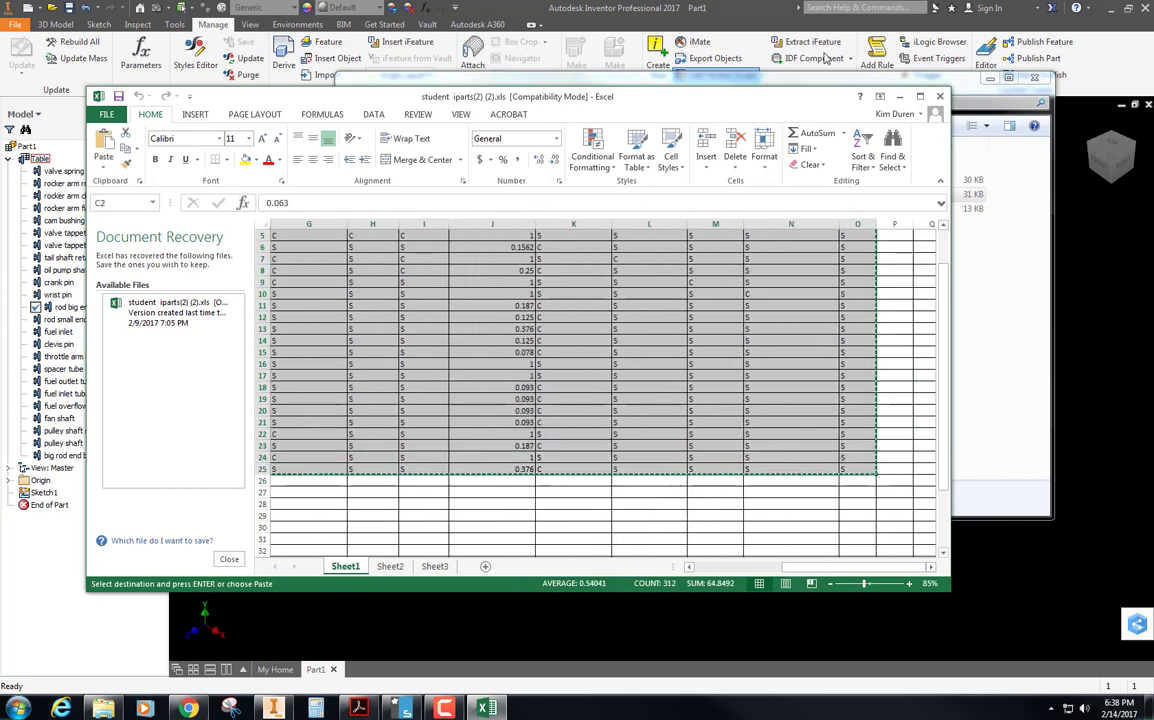
pyautogui.click(940, 97)
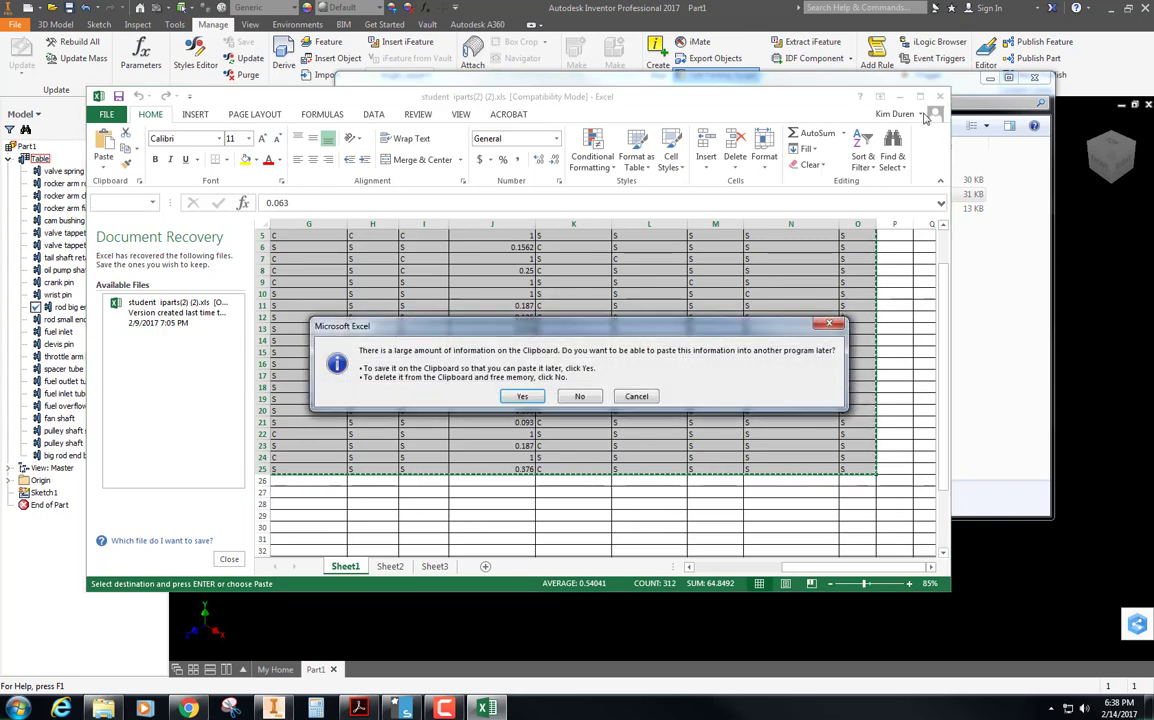
pyautogui.click(520, 398)
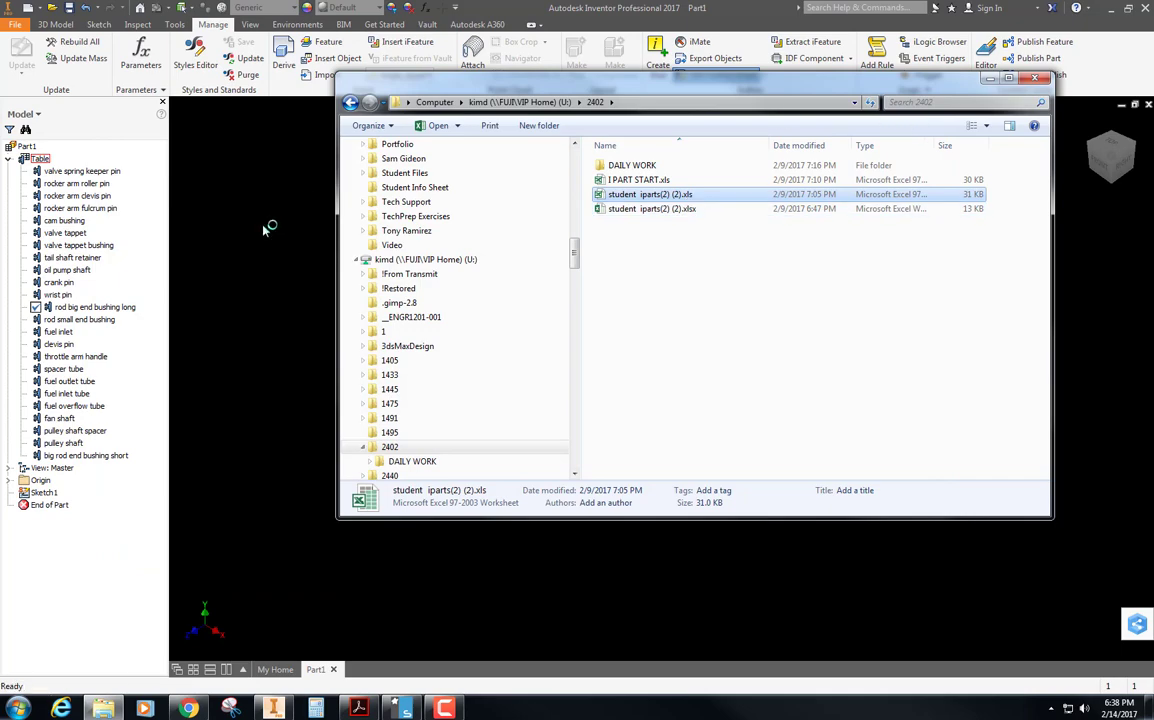
# Open the iPart table for editing in Excel, continuing despite the empty cells
pyautogui.click(92, 171)
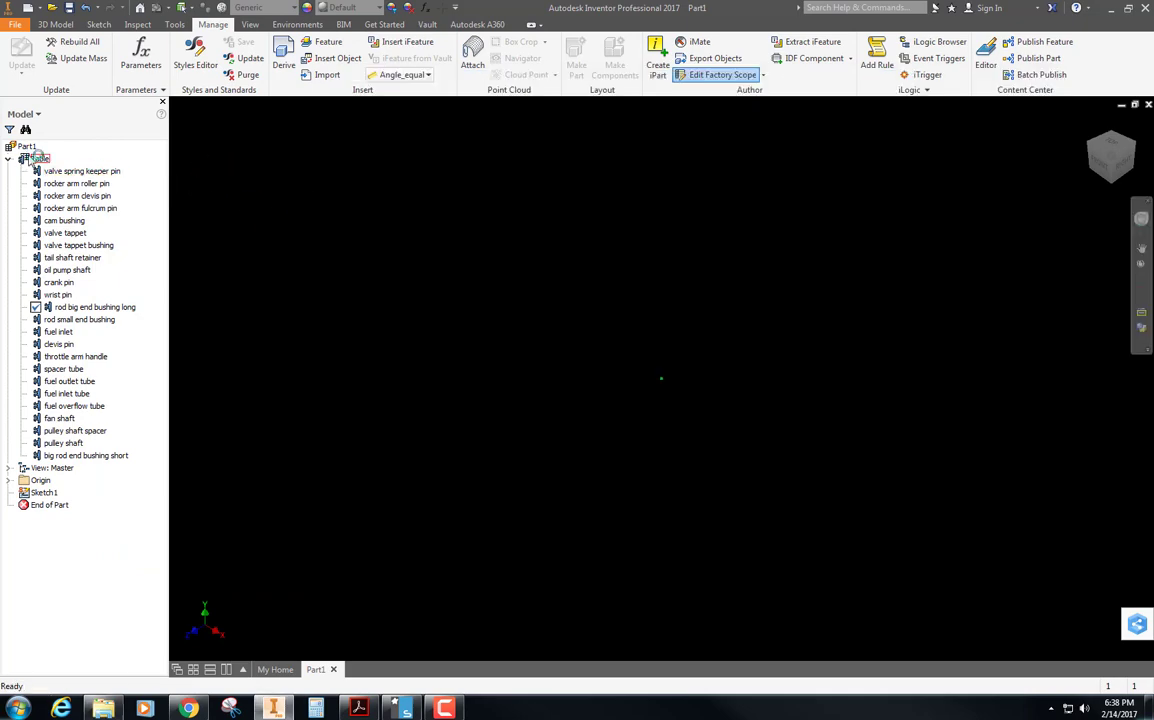
pyautogui.rightClick(36, 158)
pyautogui.click(82, 209)
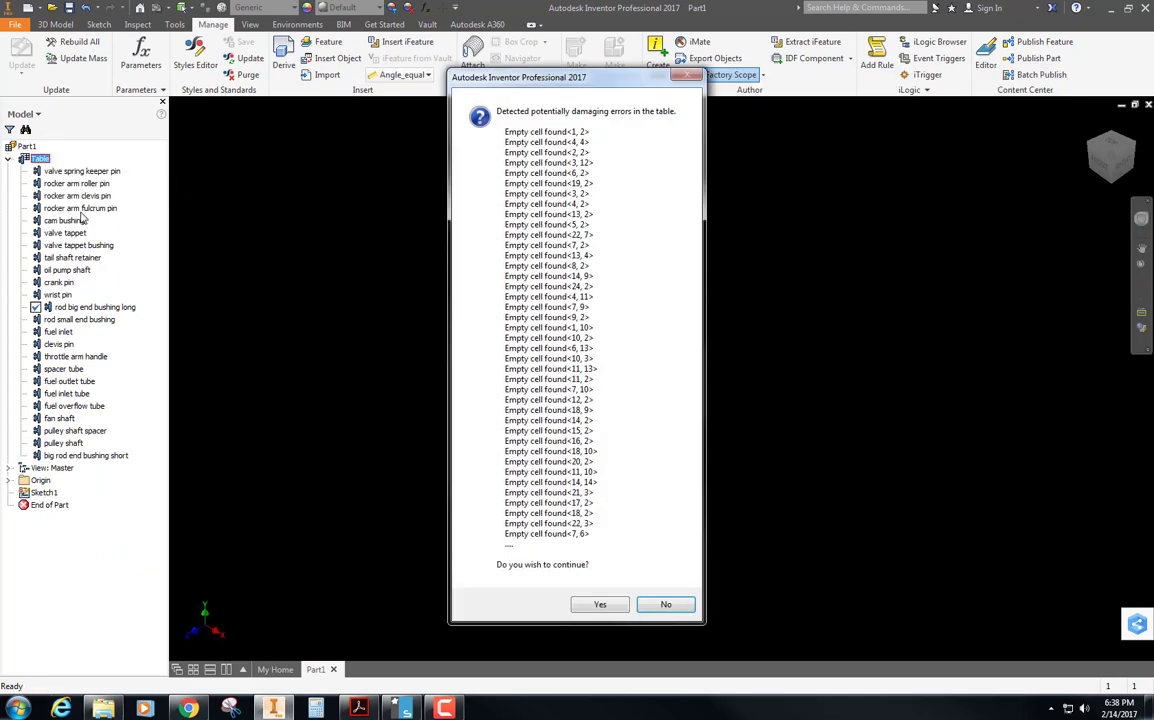
pyautogui.click(594, 605)
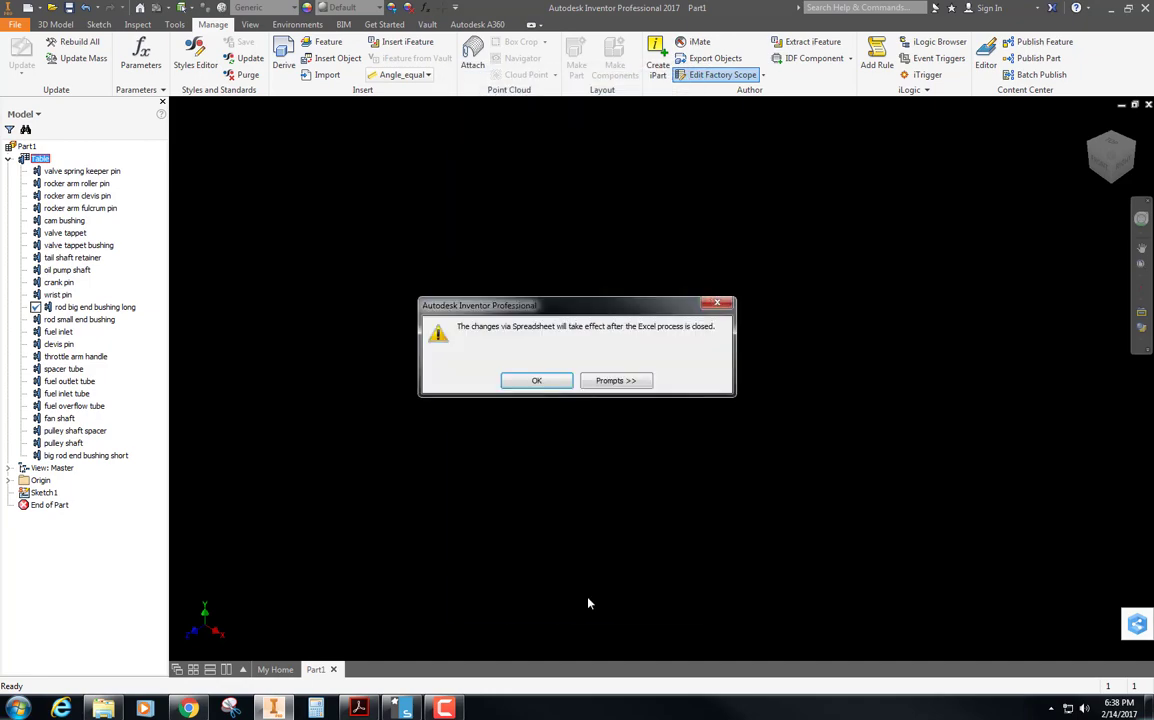
pyautogui.click(528, 381)
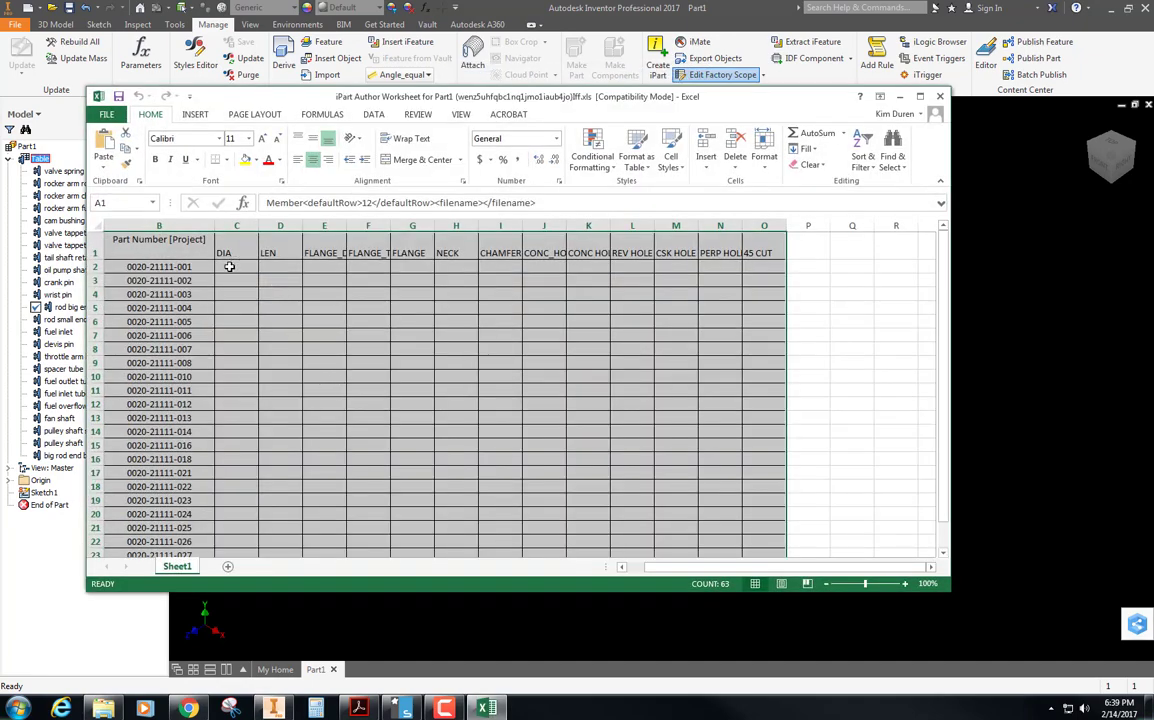
# Paste the copied values into the iPart Author worksheet starting at C2, check the rows, and close the worksheet
pyautogui.click(229, 267)
pyautogui.hotkey('ctrl', 'v')
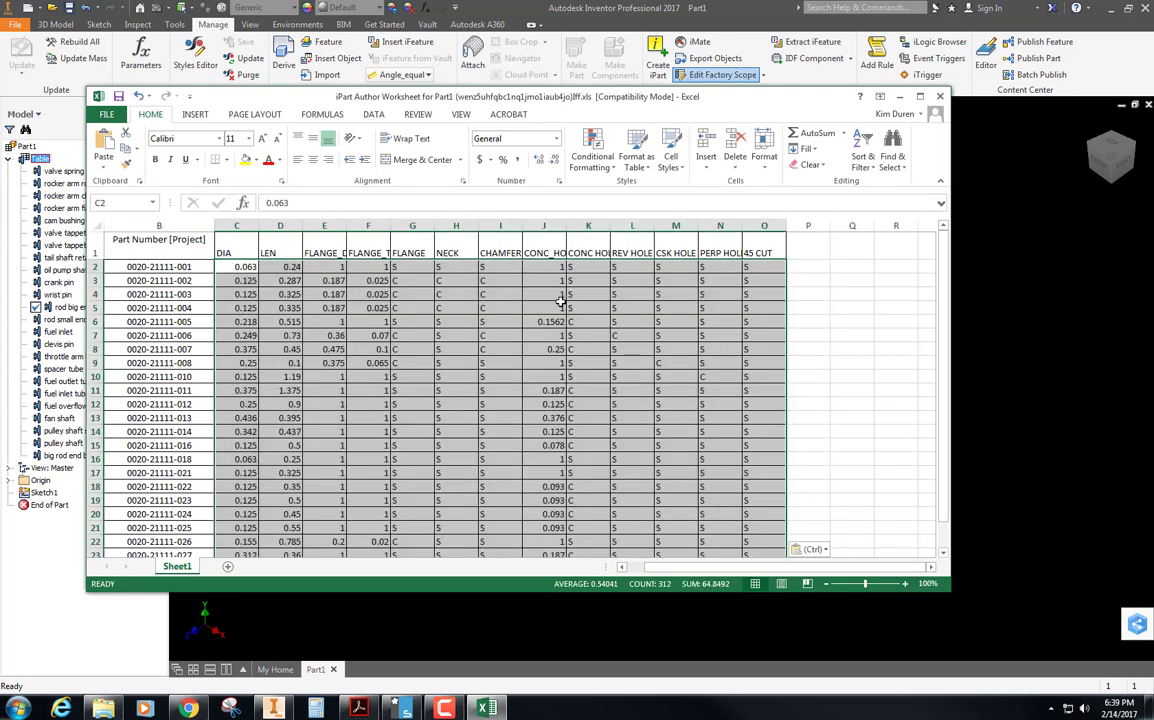
pyautogui.scroll(-4, 910, 407)
pyautogui.scroll(4, 905, 407)
pyautogui.click(939, 97)
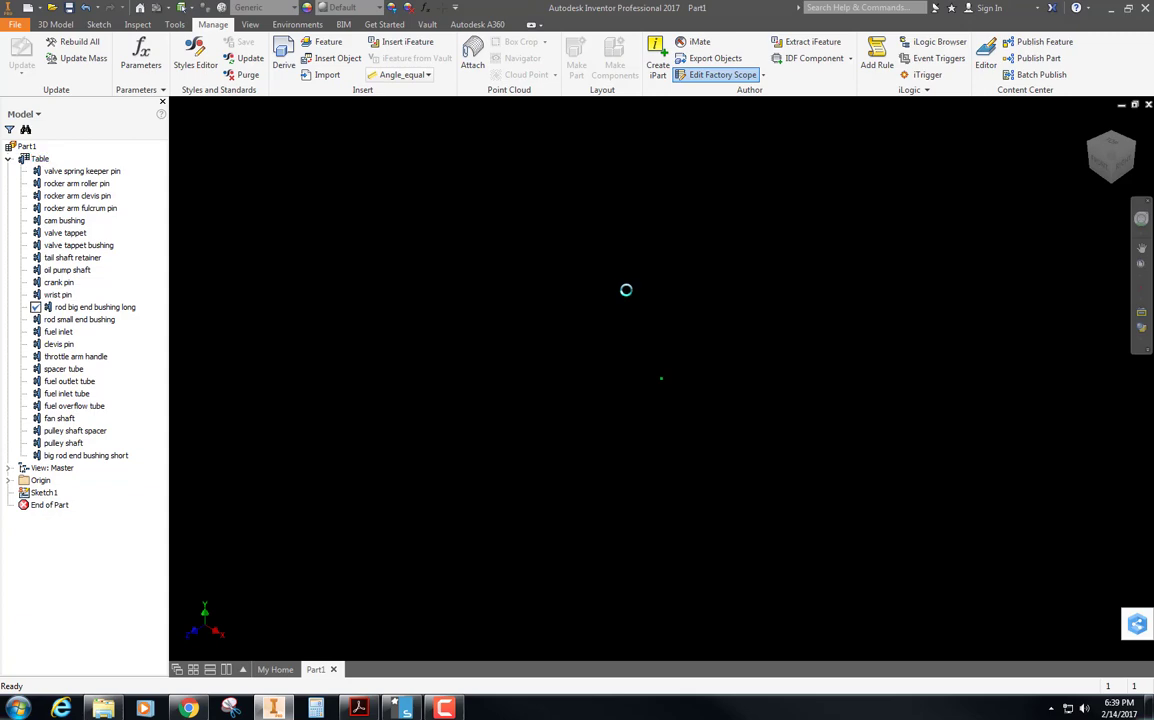
# Open iPart Author, enlarge its table area to examine the values of all members, and close the dialog
pyautogui.doubleClick(26, 160)
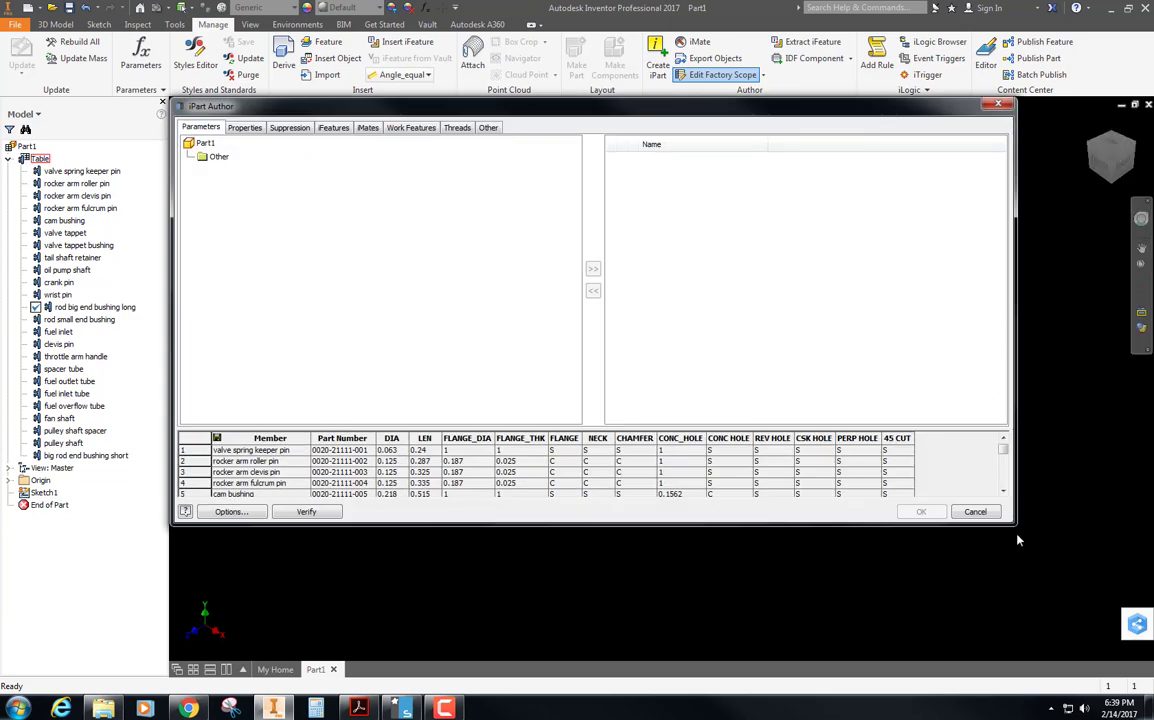
pyautogui.moveTo(1016, 631); pyautogui.dragTo(1013, 626)
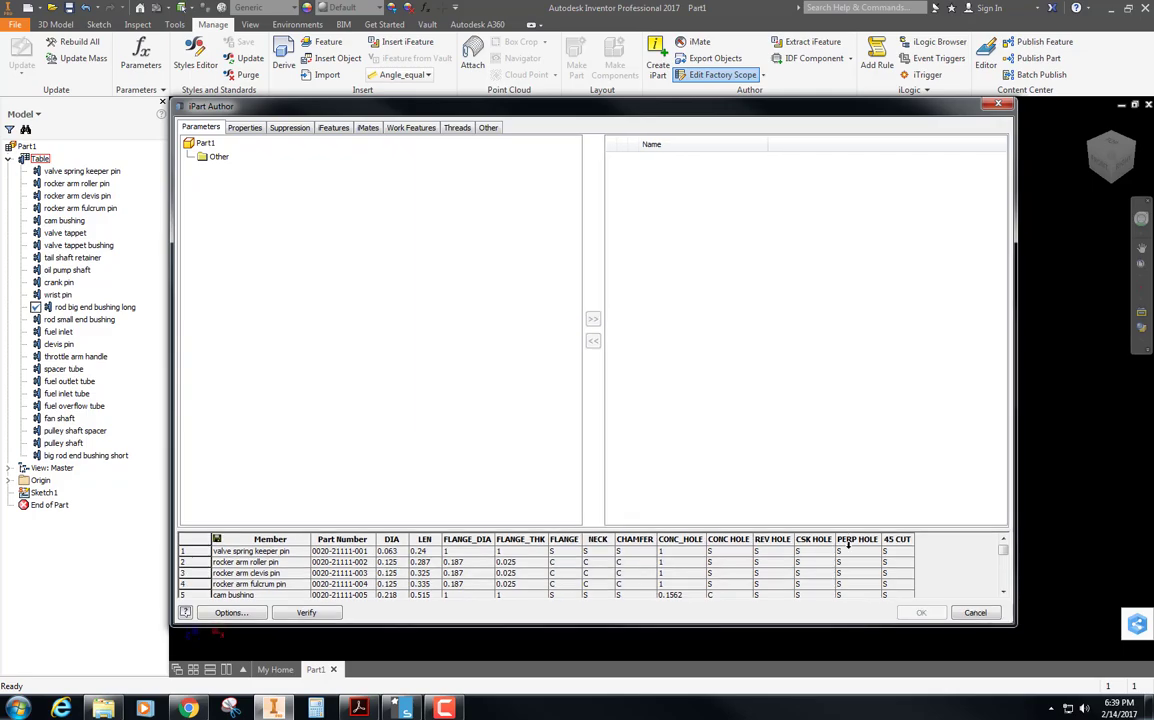
pyautogui.moveTo(820, 536); pyautogui.dragTo(820, 280)
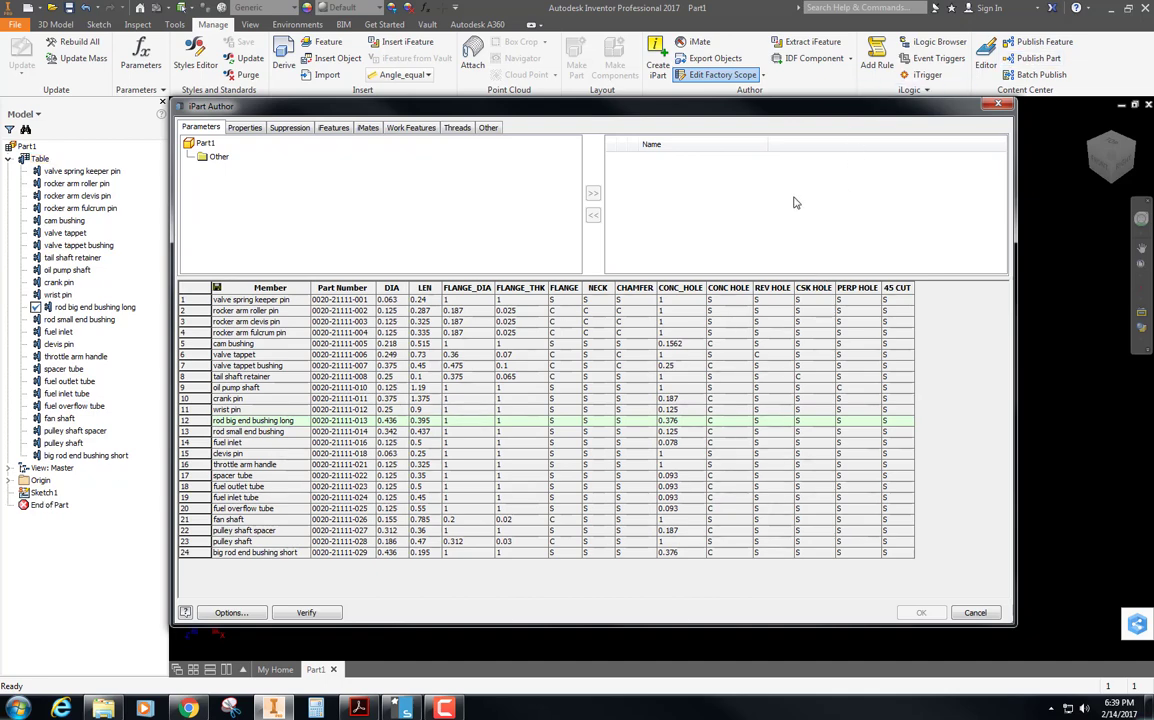
pyautogui.click(998, 104)
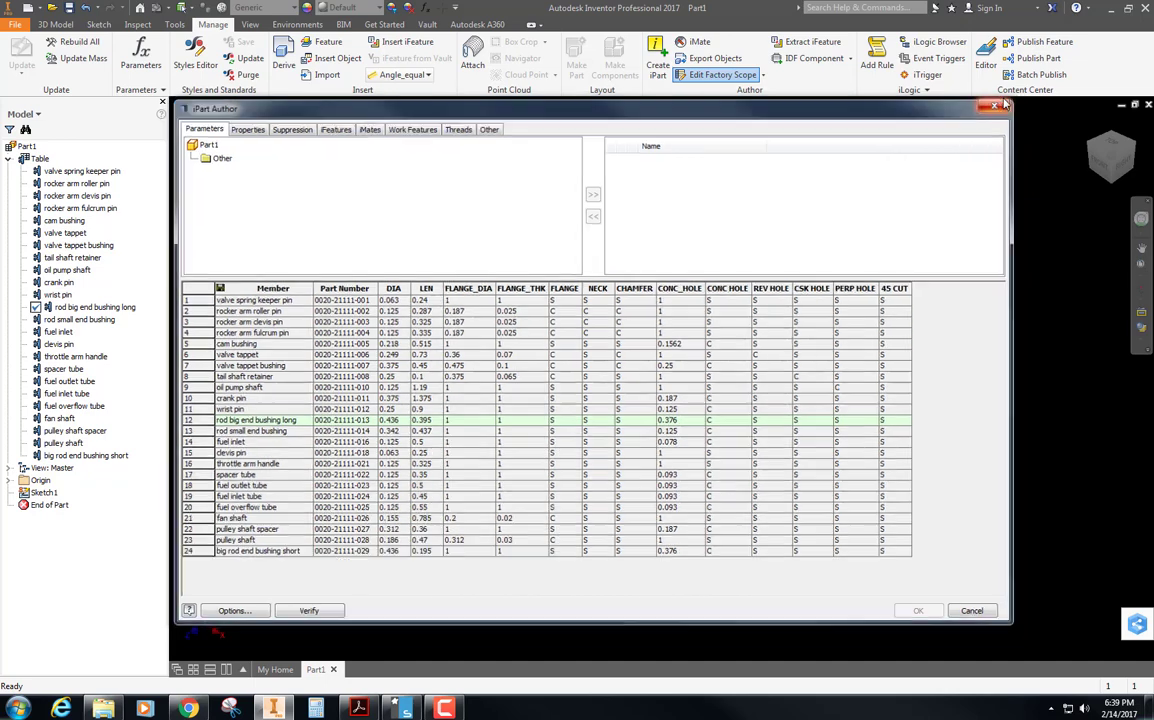
# Edit Sketch1 and draw a circle centred on the origin with its diameter entered as DIA=.063
pyautogui.doubleClick(45, 494)
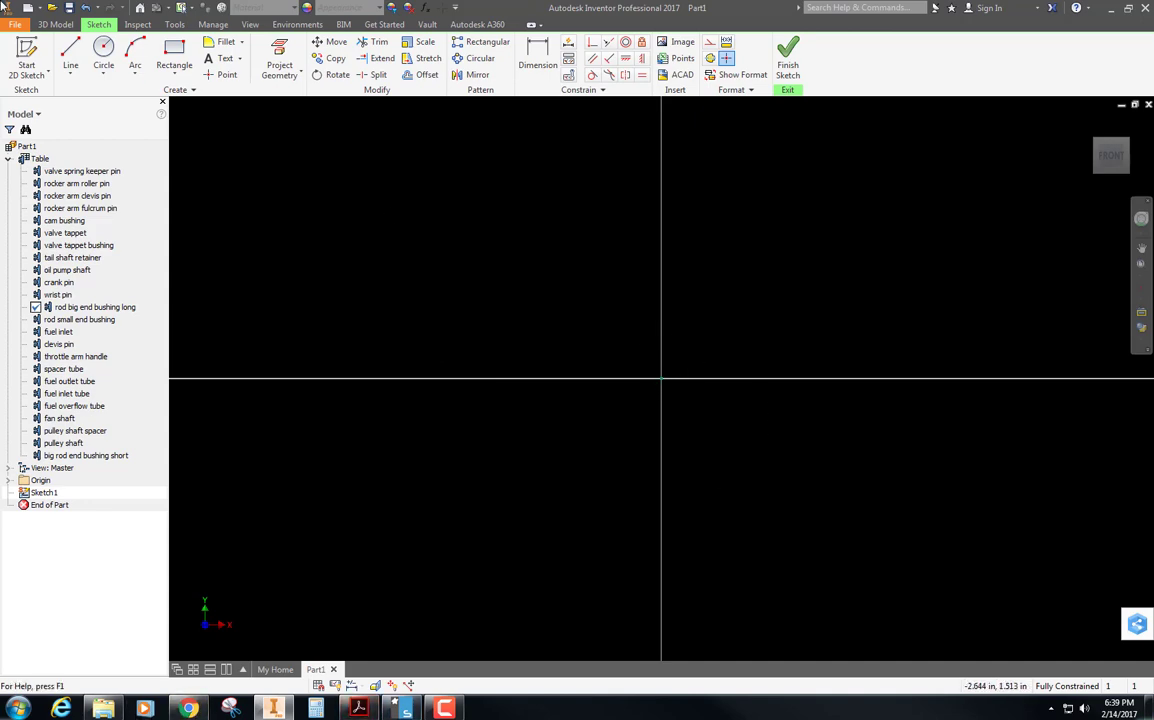
pyautogui.click(103, 52)
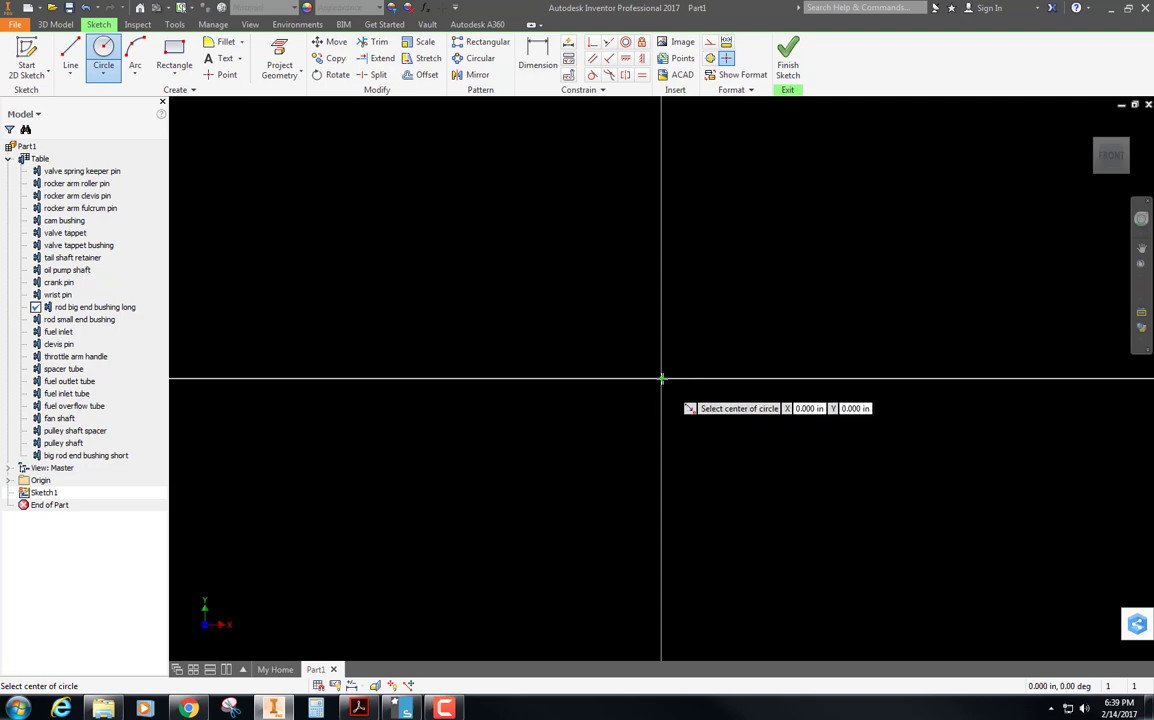
pyautogui.click(661, 379)
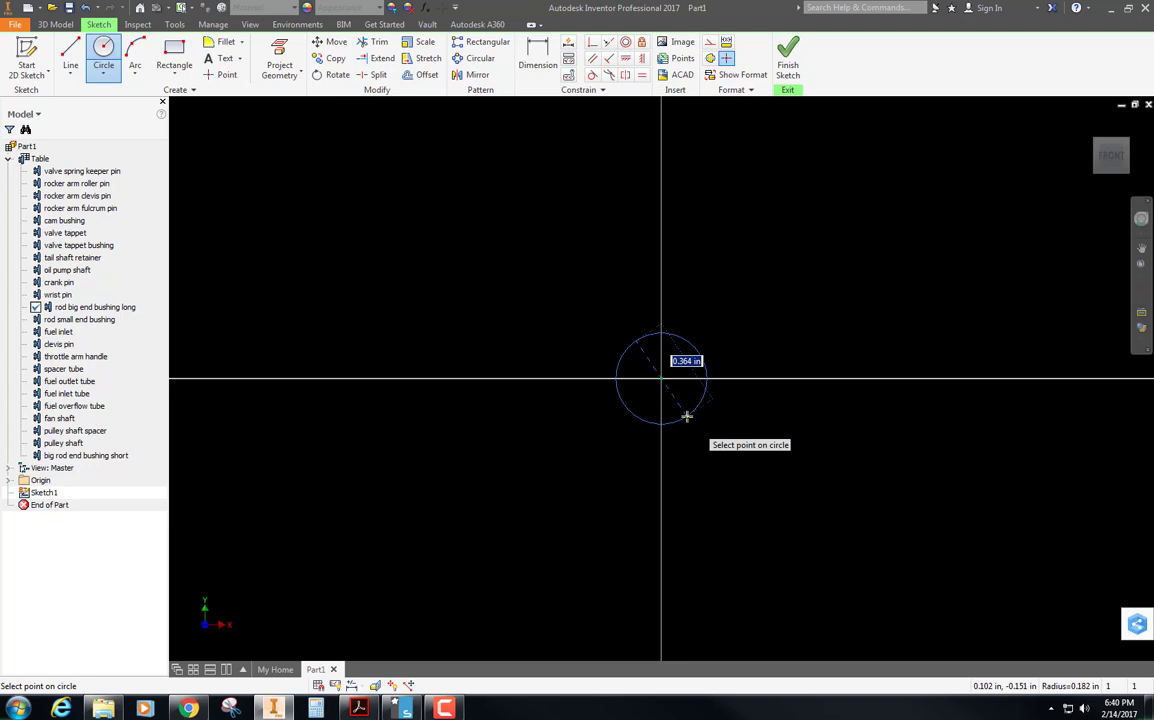
pyautogui.write('=')
pyautogui.press('BackSpace')
pyautogui.write('DIA')
pyautogui.write('=')
pyautogui.write('.063')
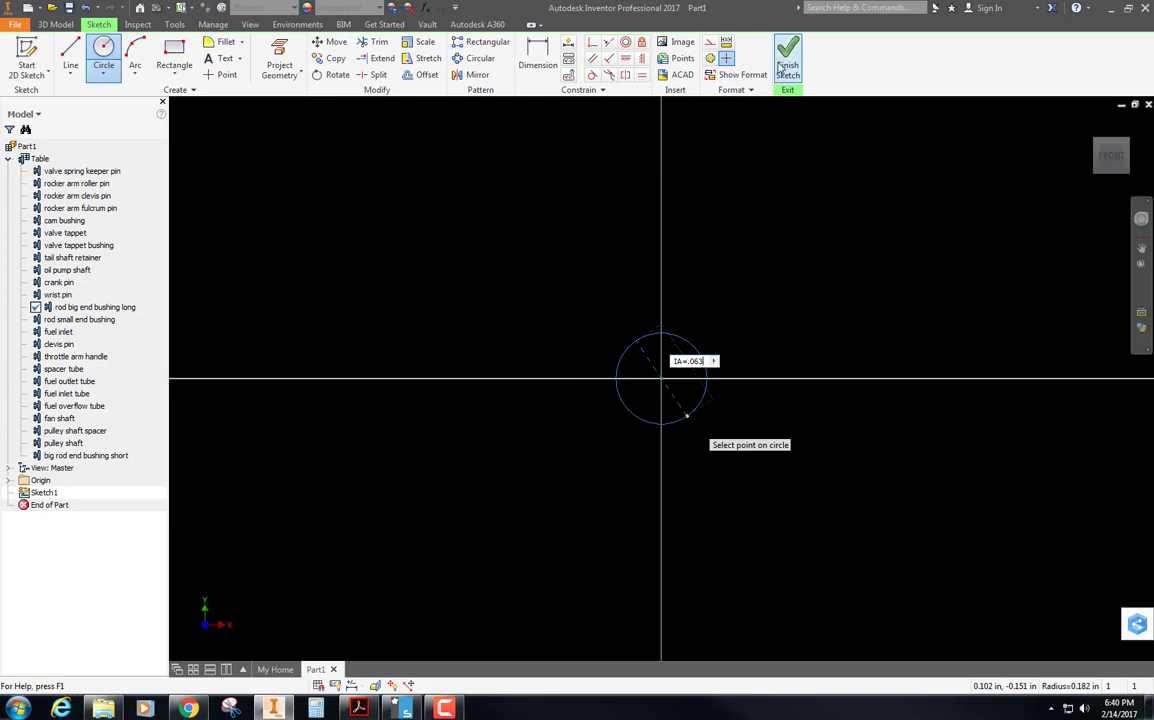
pyautogui.press('Escape')
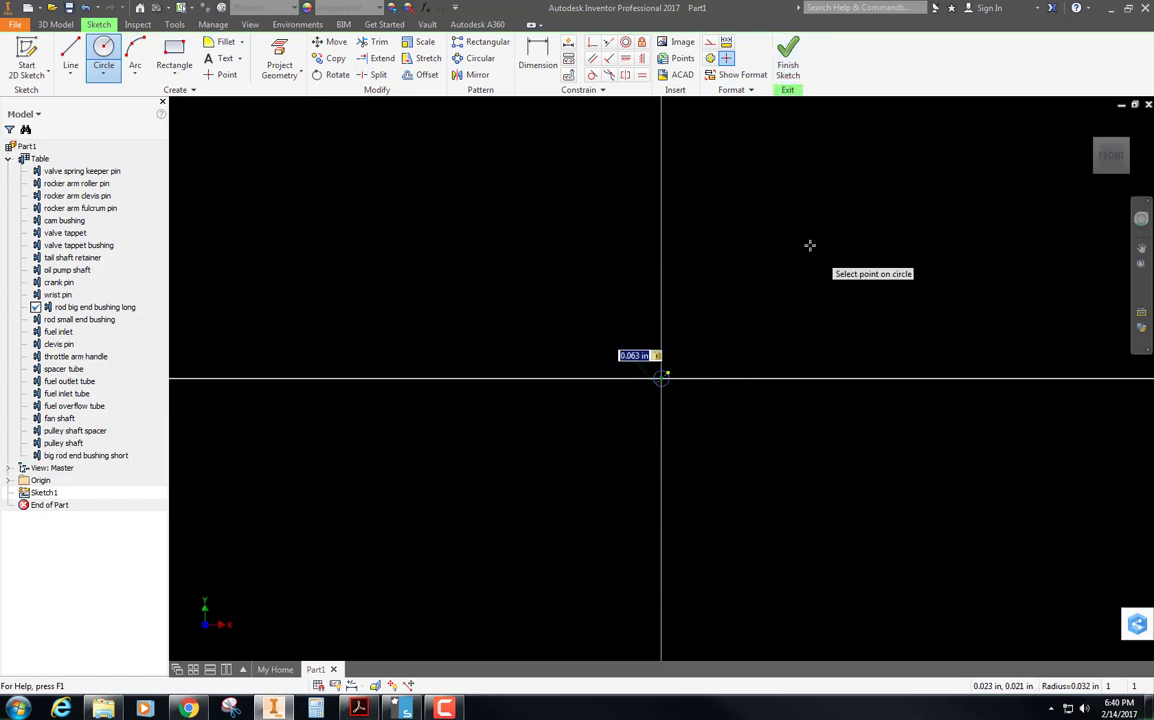
# Extrude the circle in the reversed direction by LEN=.24, looking up the valve spring keeper pin's length in student iparts(2) (2).xls
pyautogui.press('e')
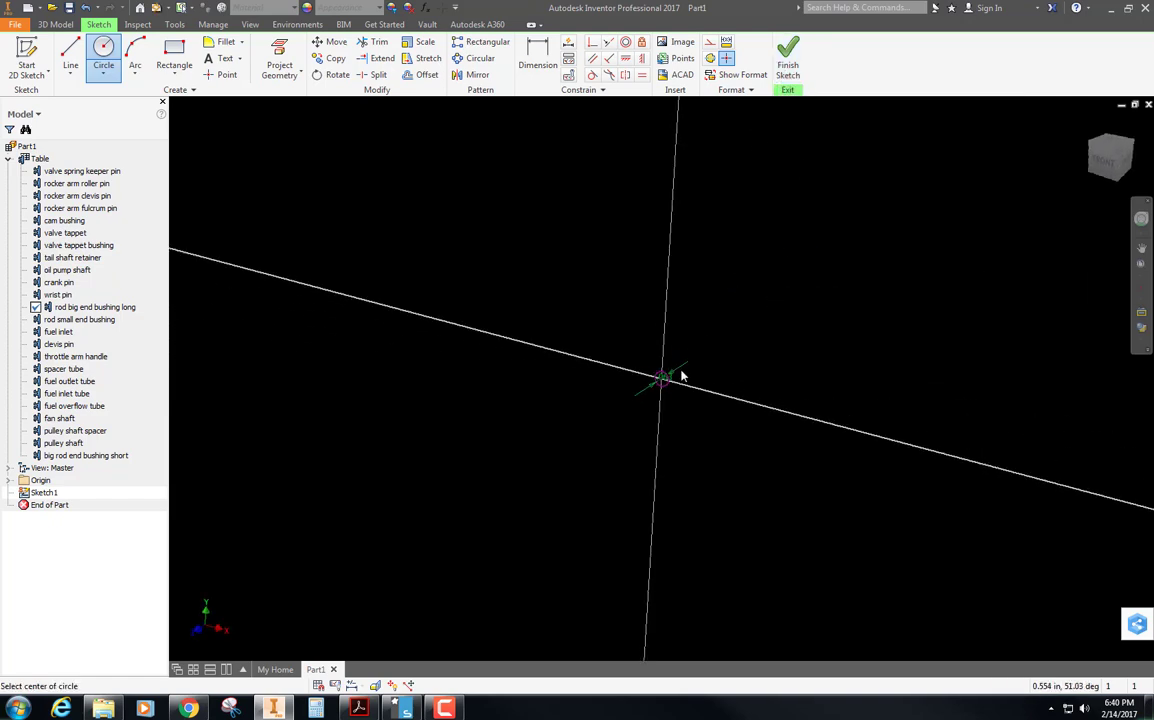
pyautogui.scroll(-5, 680, 382)
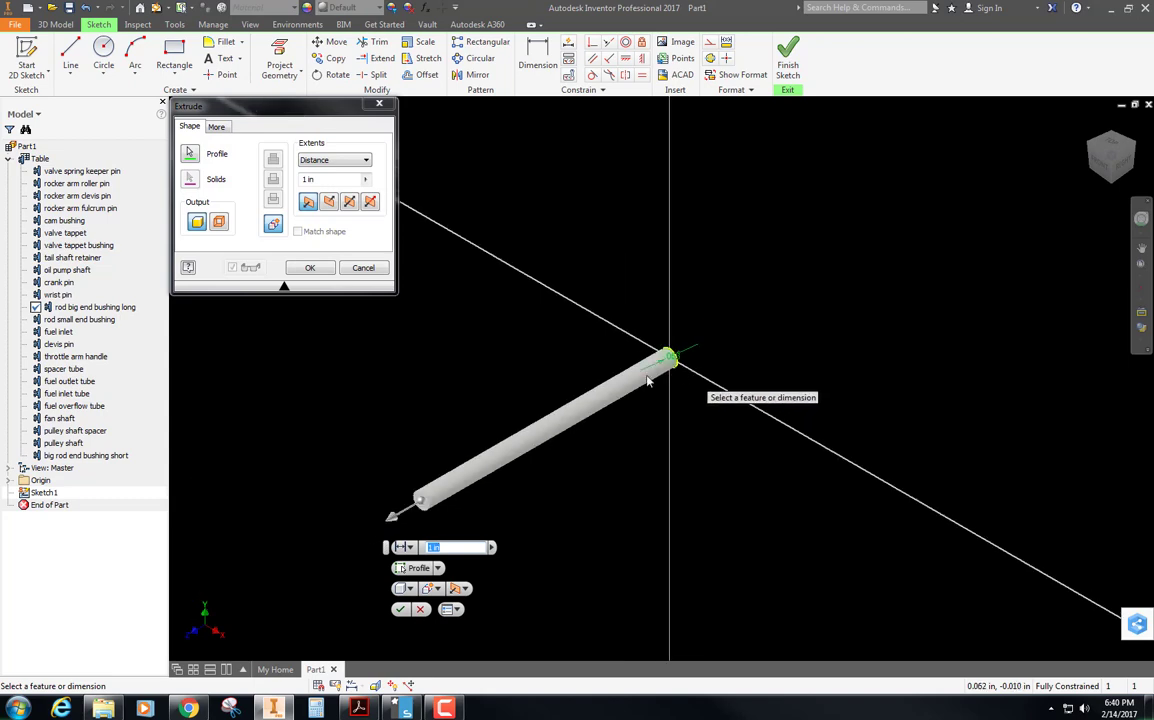
pyautogui.click(329, 202)
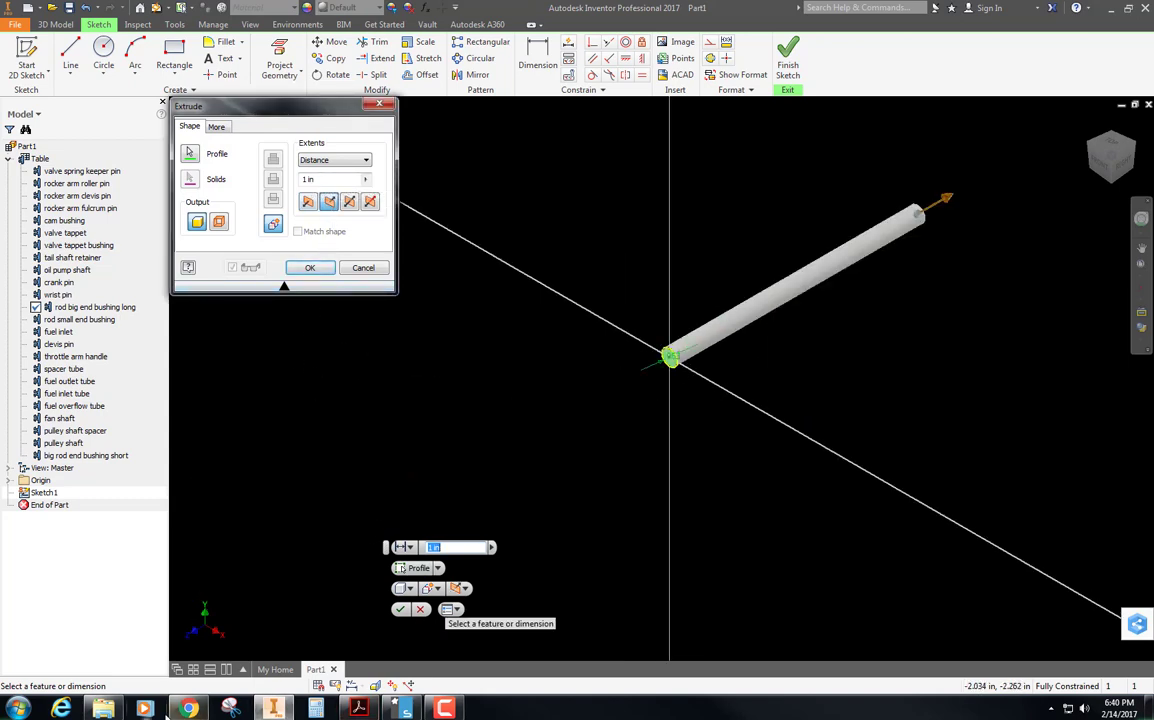
pyautogui.click(103, 708)
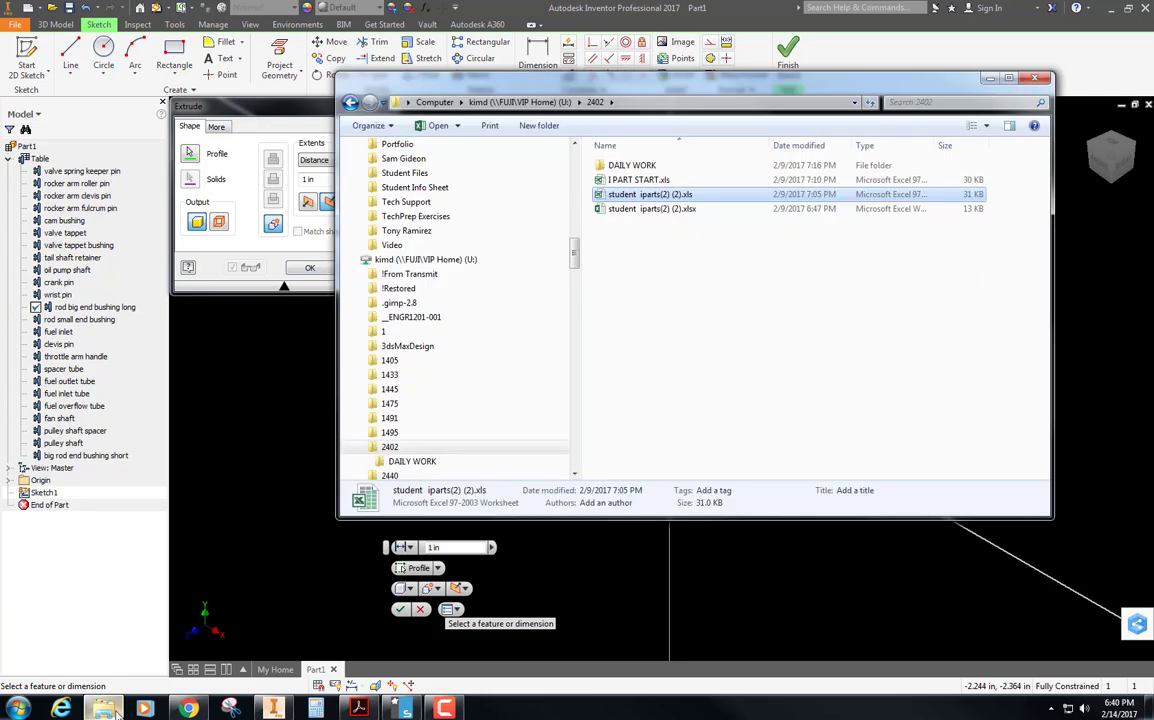
pyautogui.doubleClick(641, 196)
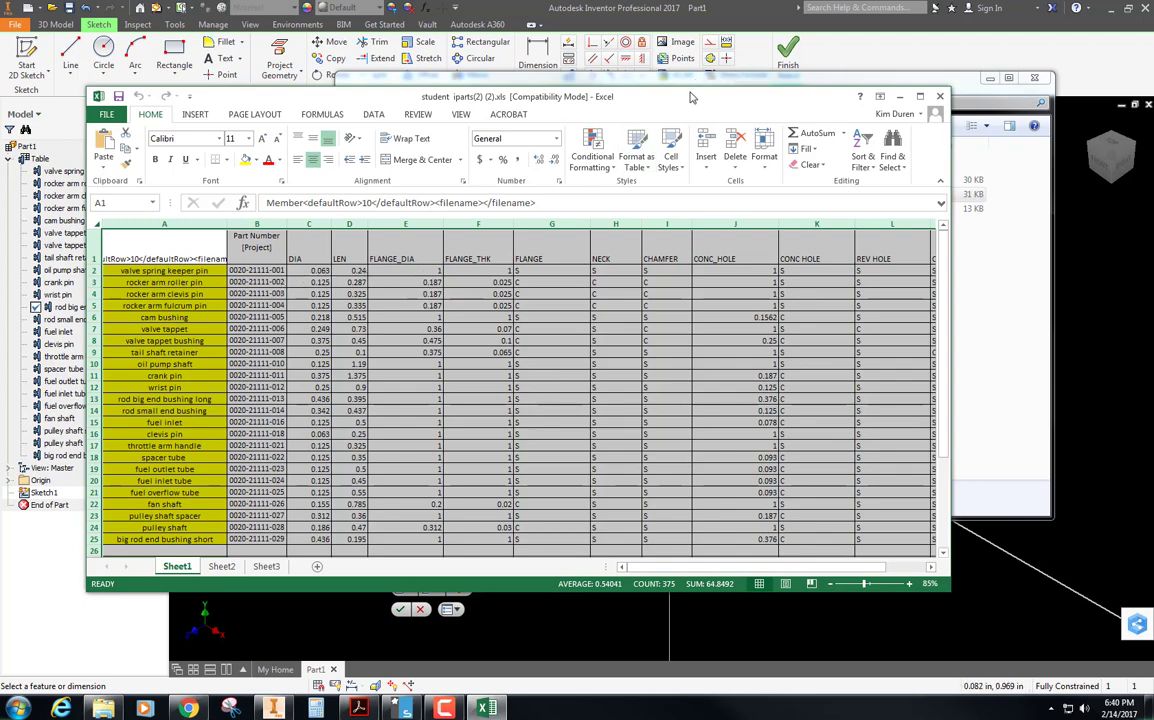
pyautogui.moveTo(692, 97); pyautogui.dragTo(1153, 27)
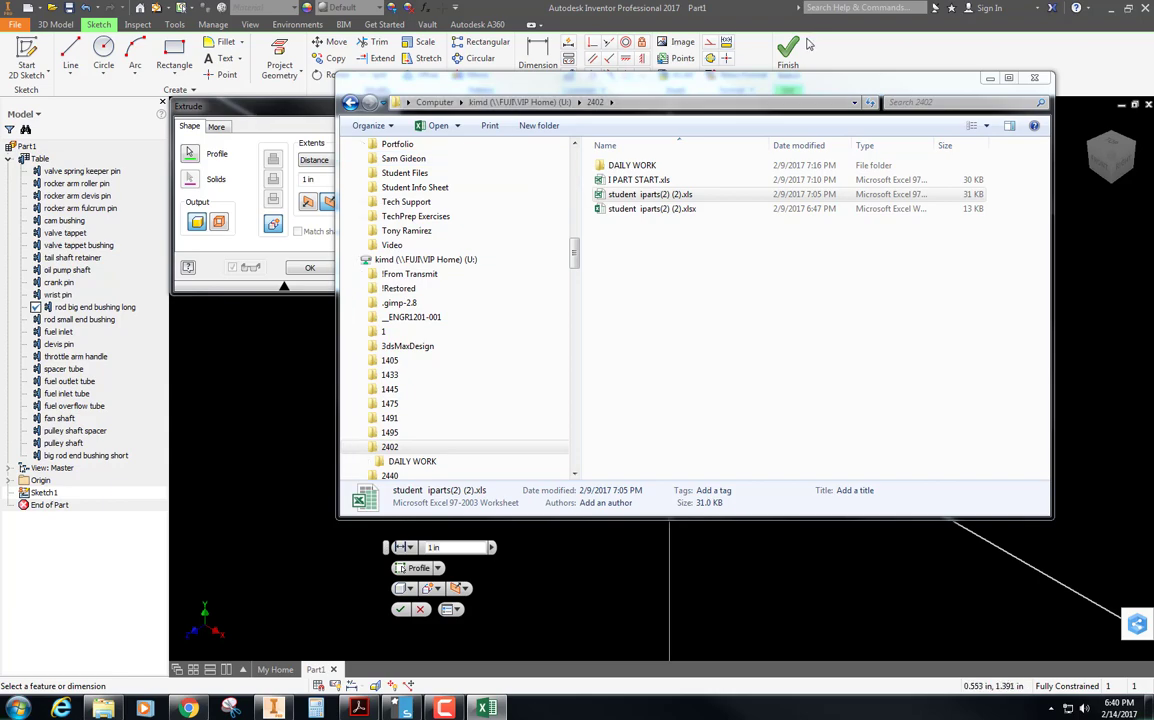
pyautogui.moveTo(705, 80); pyautogui.dragTo(1153, 360)
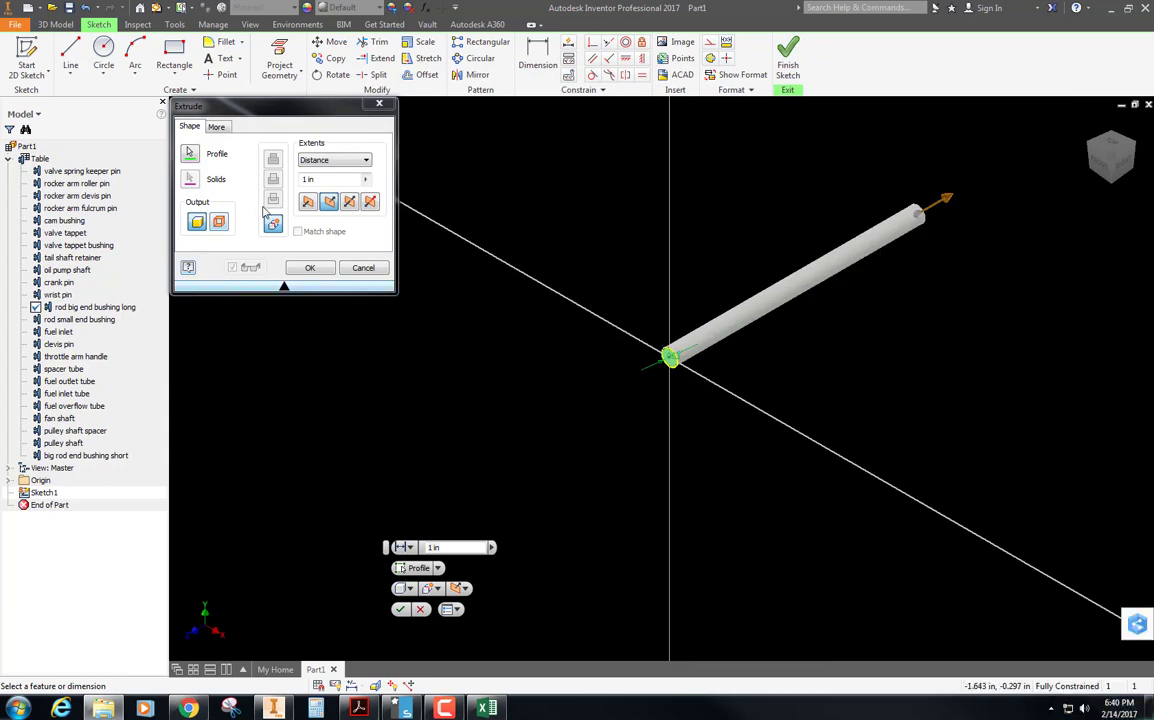
pyautogui.moveTo(336, 180); pyautogui.dragTo(178, 176)
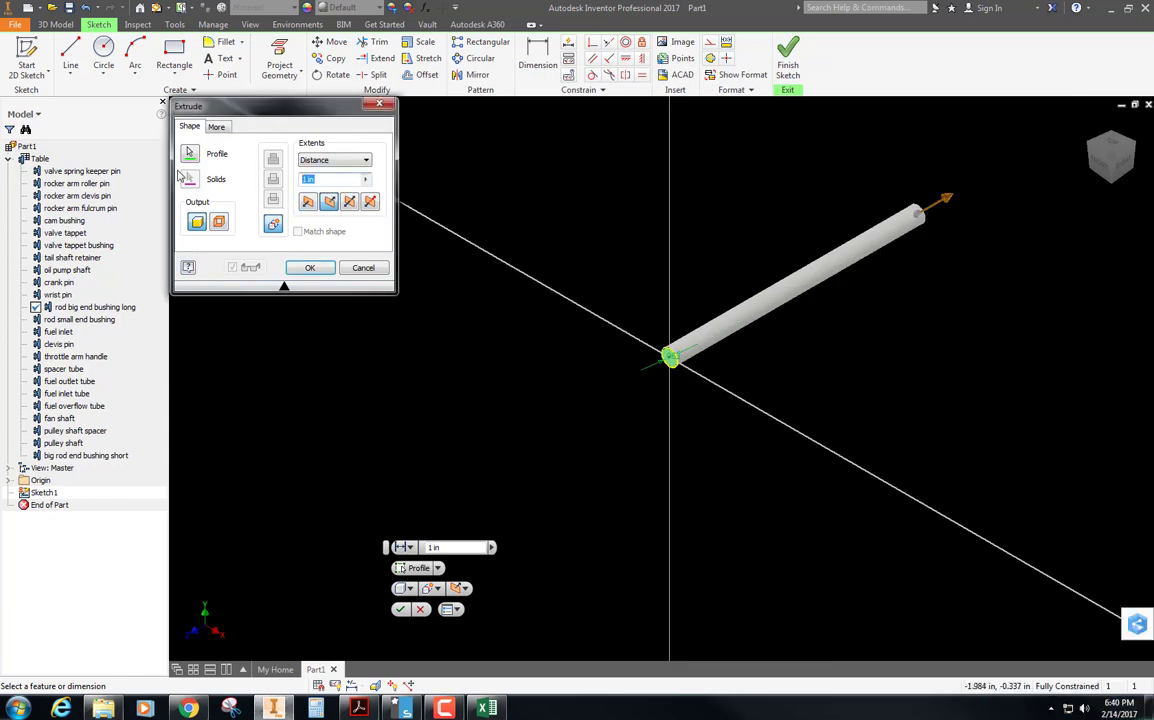
pyautogui.write('LEN')
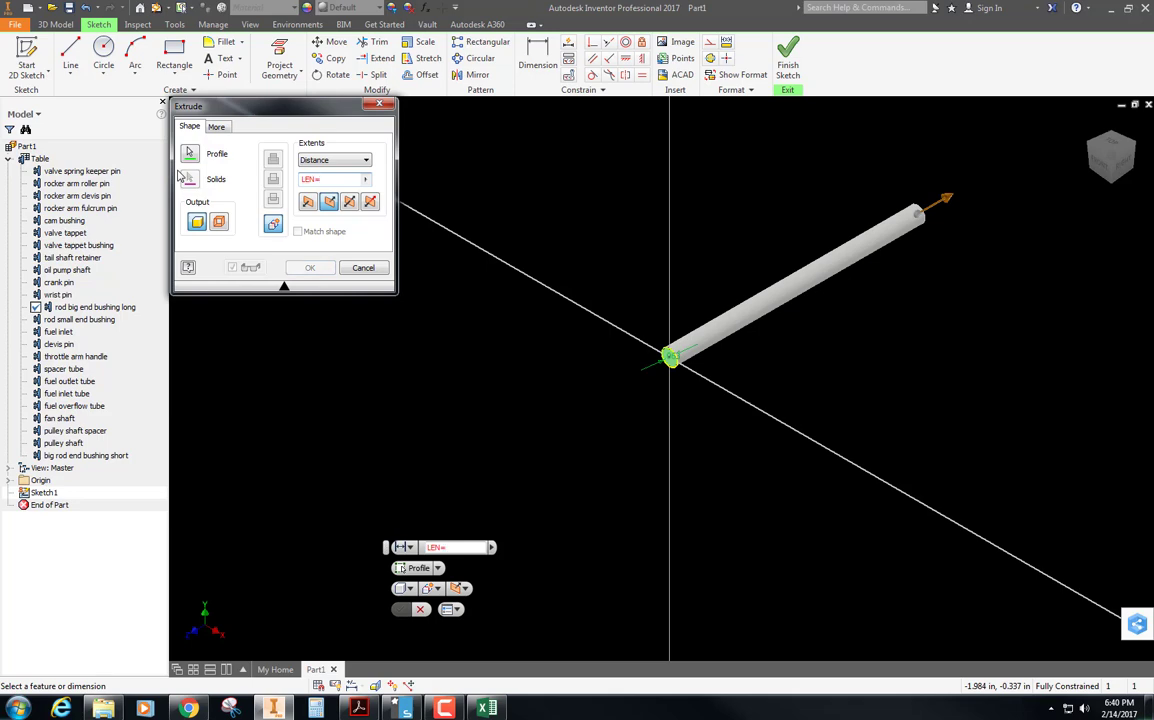
pyautogui.write('=.24')
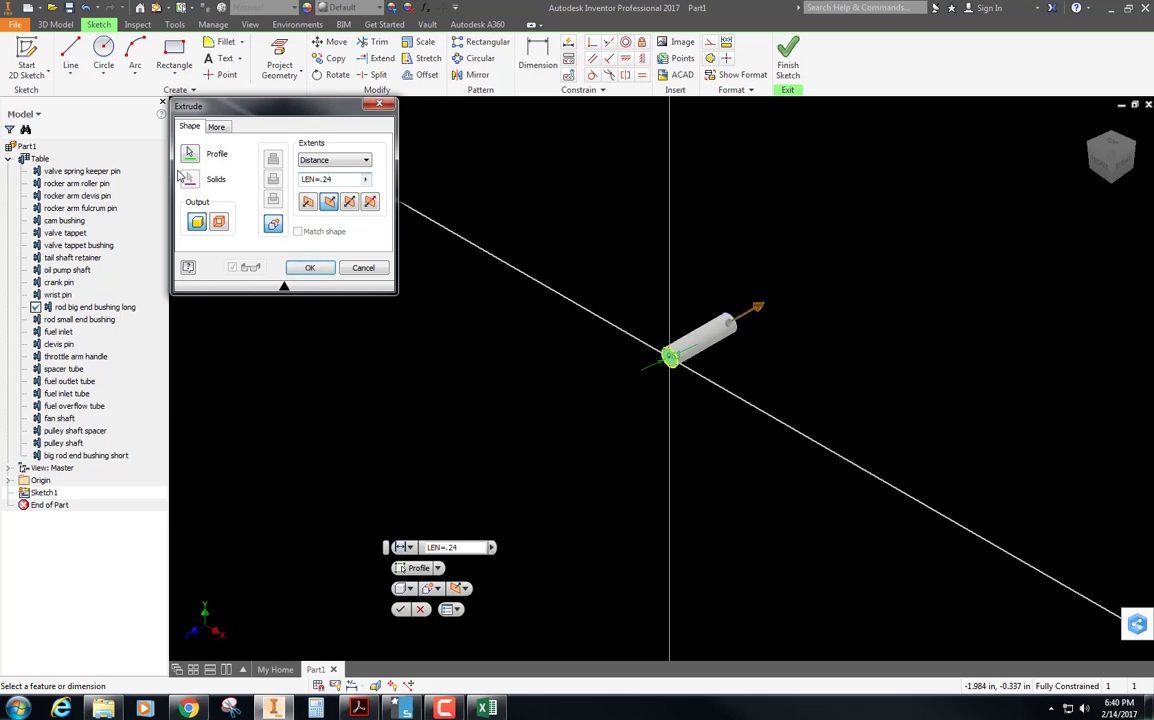
pyautogui.press('Return')
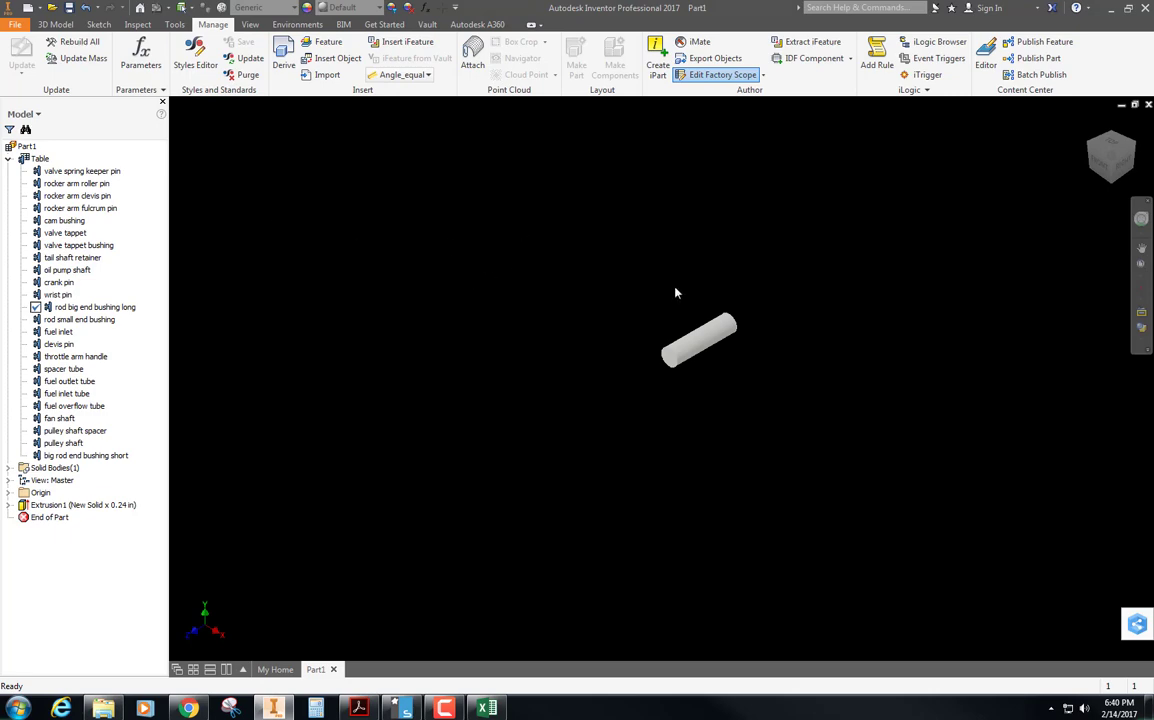
# Activate the valve spring keeper pin, rocker arm roller pin and rocker arm clevis pin members in turn, updating the table's active row first
pyautogui.doubleClick(66, 172)
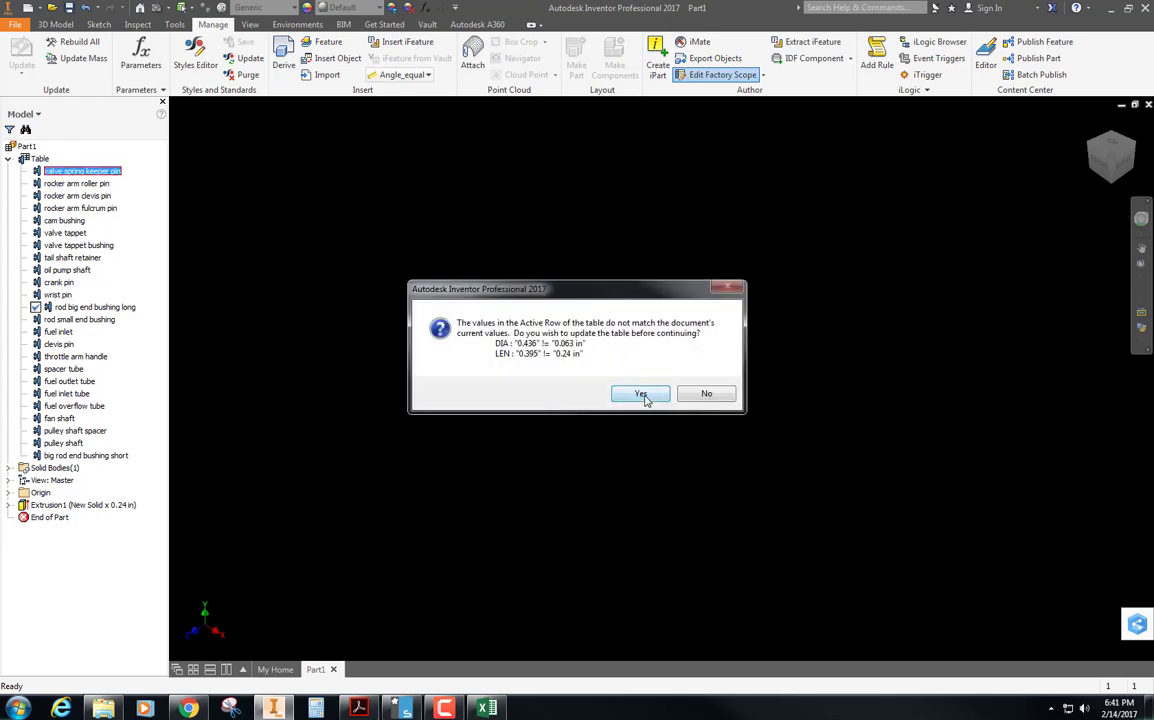
pyautogui.click(641, 395)
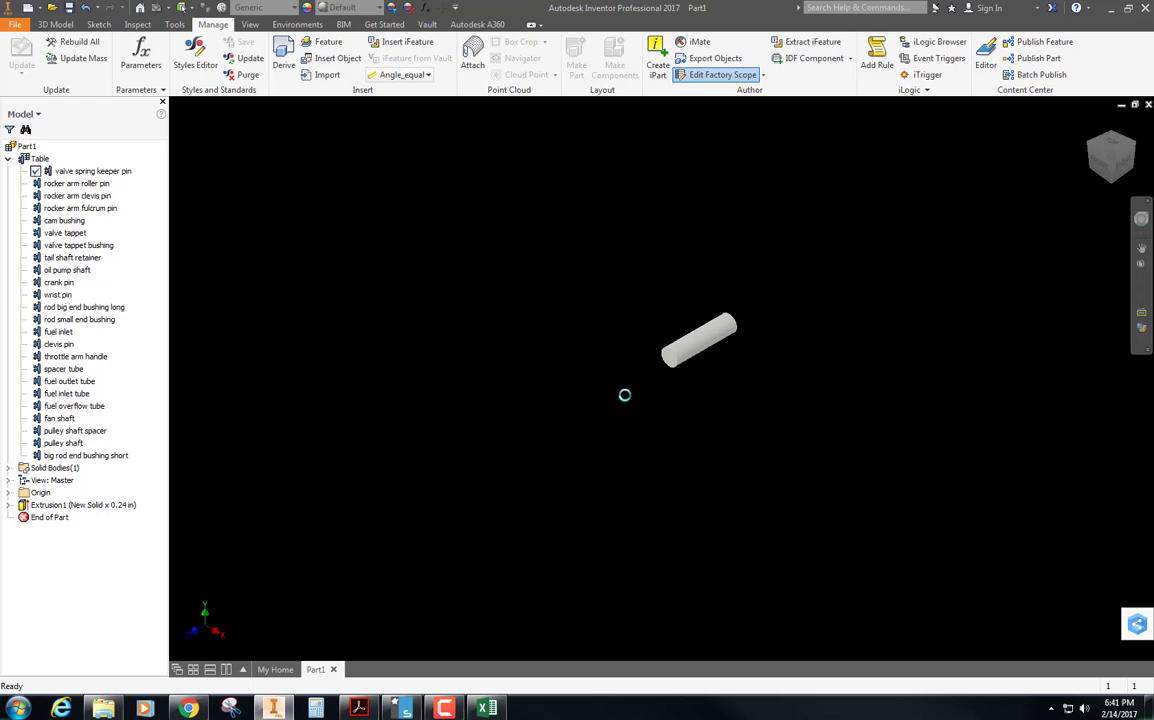
pyautogui.click(85, 184)
pyautogui.doubleClick(85, 185)
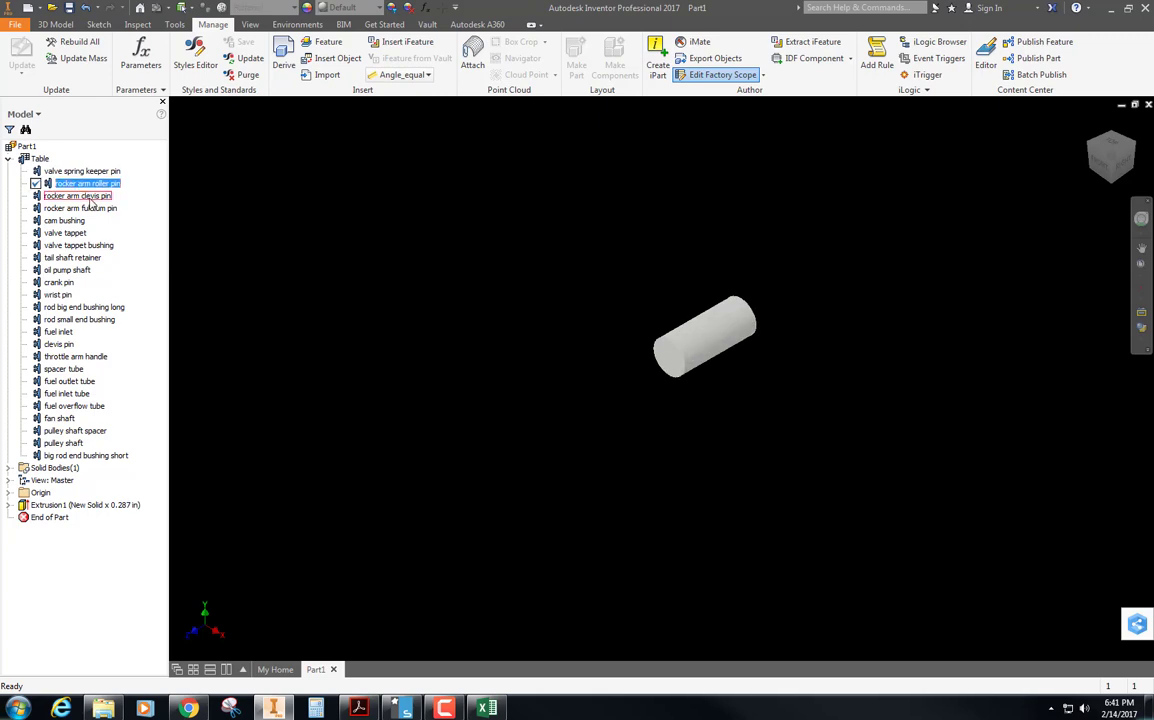
pyautogui.click(88, 196)
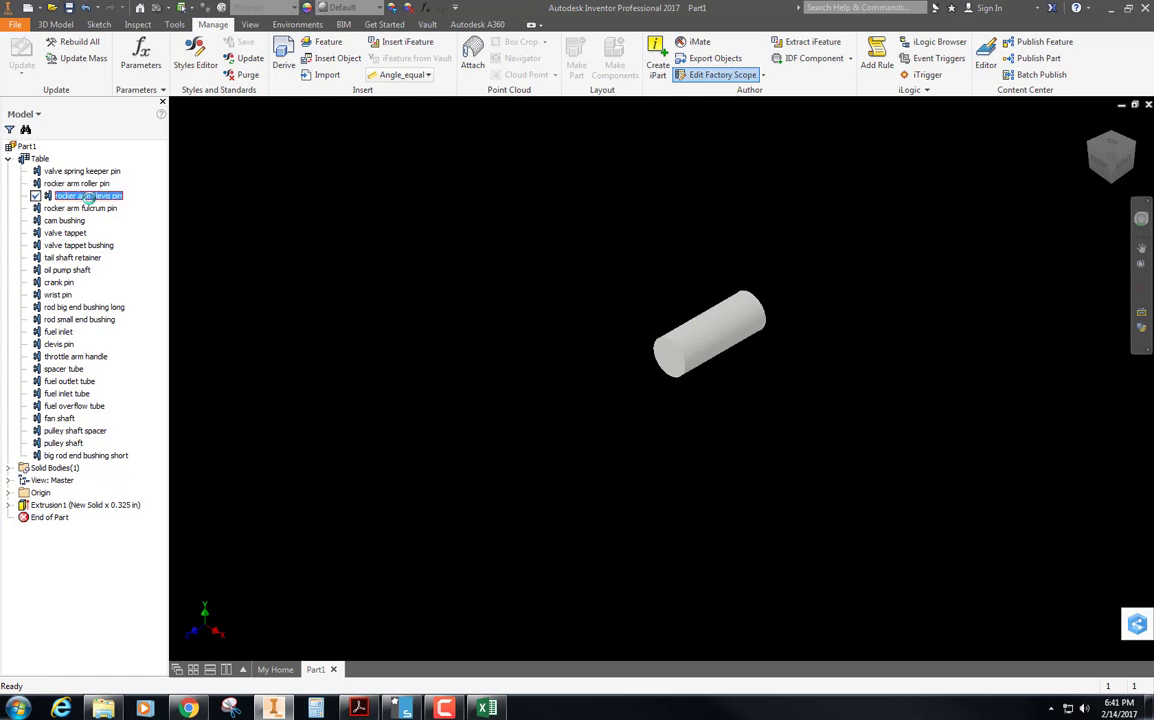
# Activate the rocker arm fulcrum pin, cam bushing and valve tappet members in turn, ending with the rocker arm roller pin
pyautogui.click(96, 209)
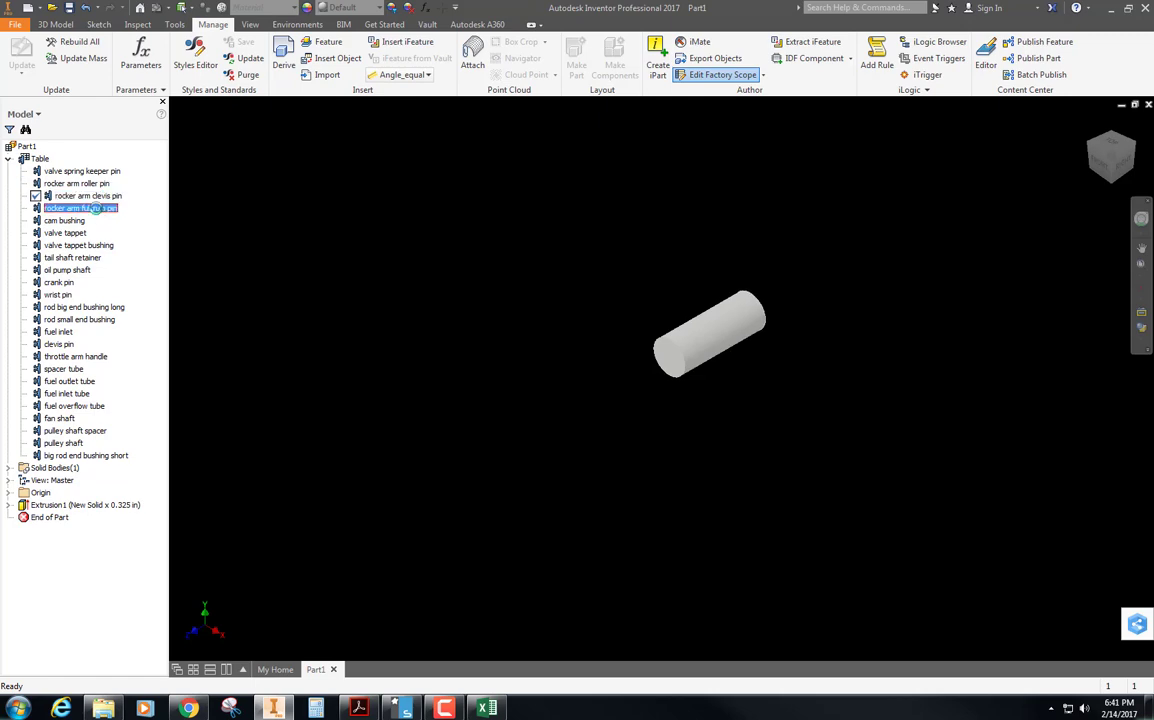
pyautogui.doubleClick(96, 208)
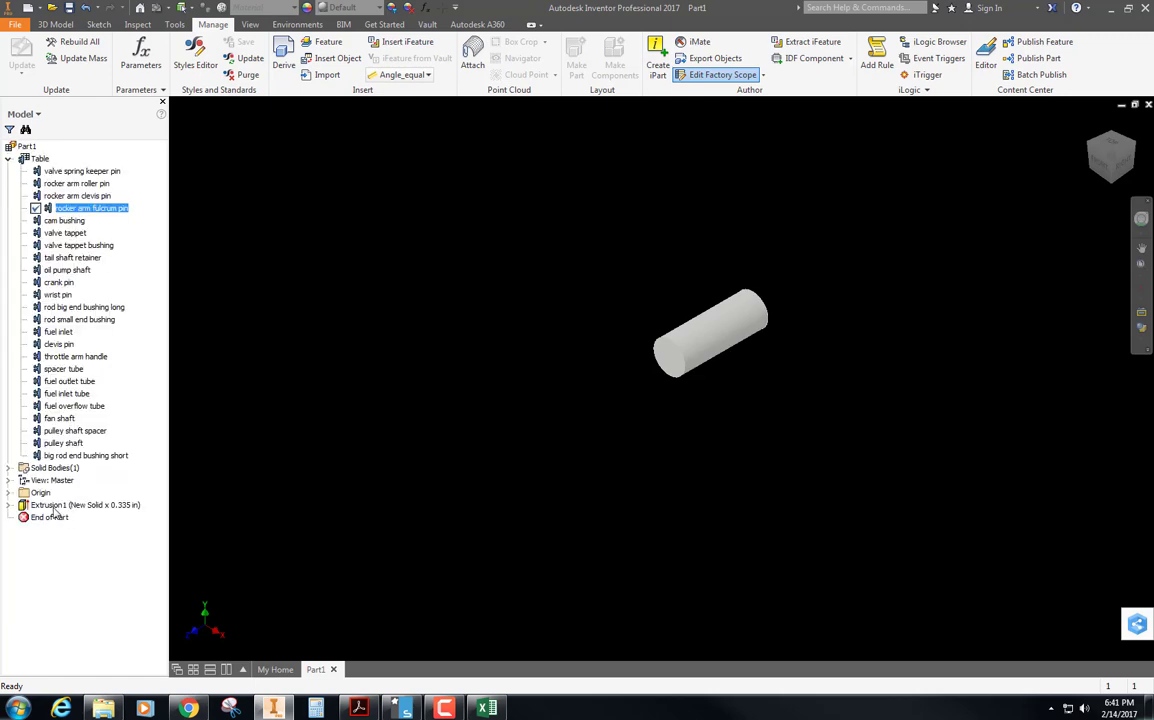
pyautogui.click(64, 221)
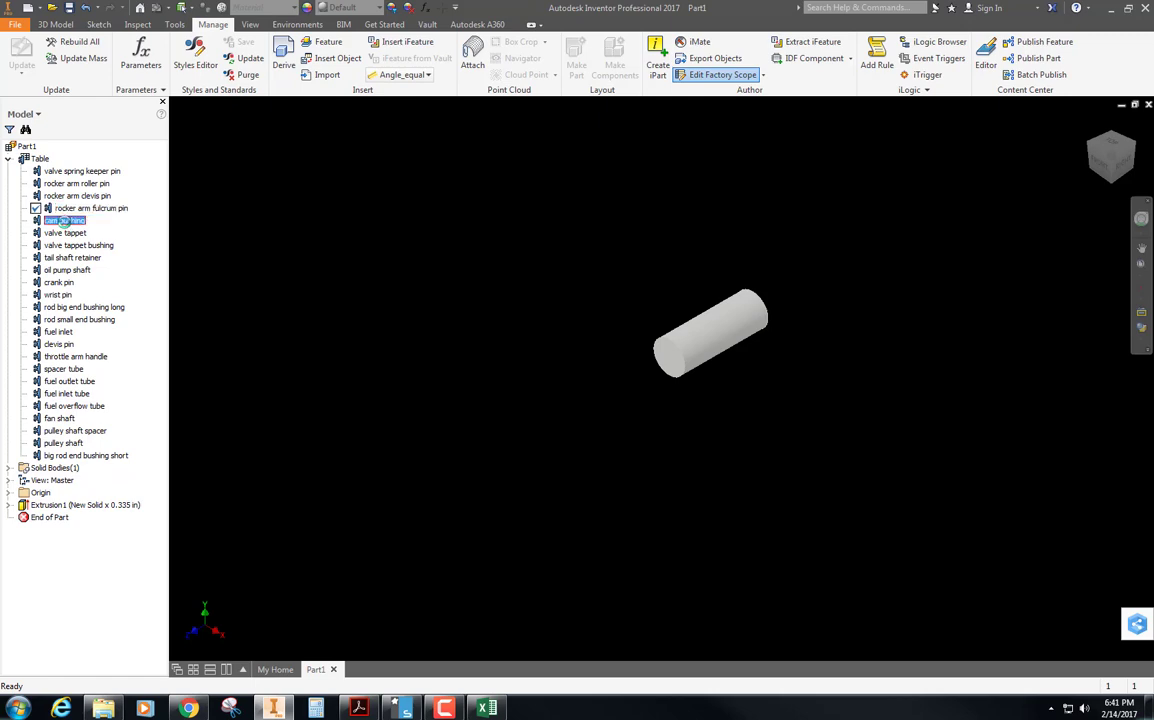
pyautogui.doubleClick(64, 221)
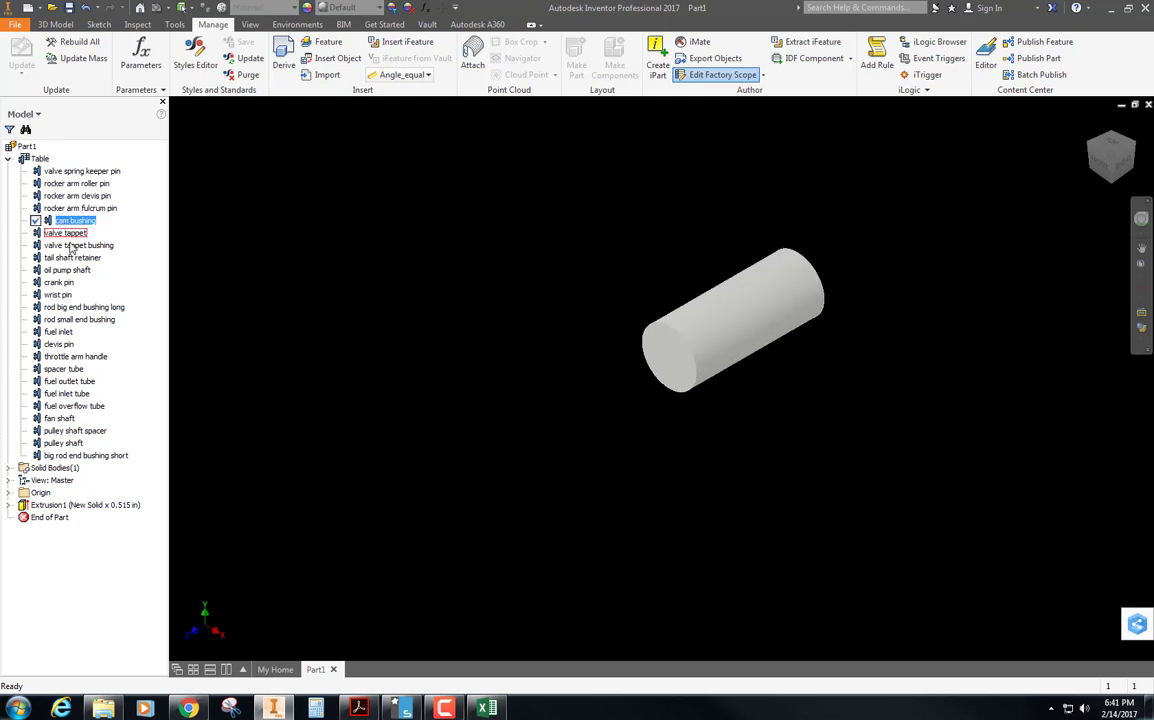
pyautogui.doubleClick(65, 233)
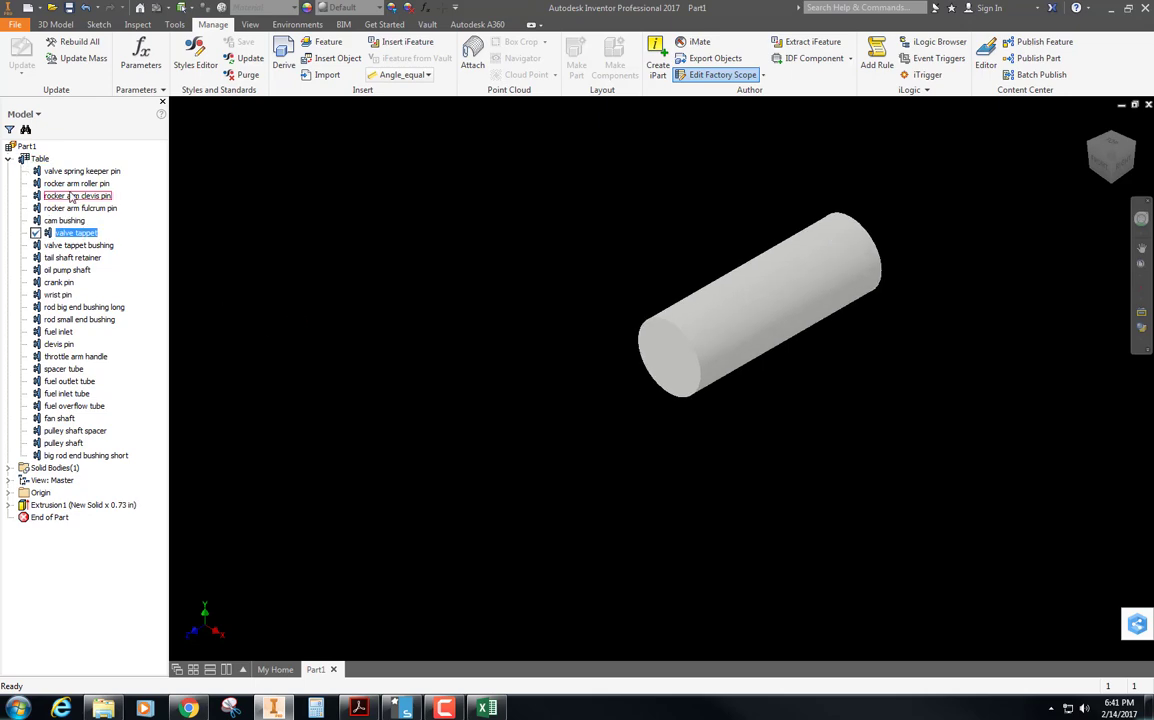
pyautogui.doubleClick(68, 183)
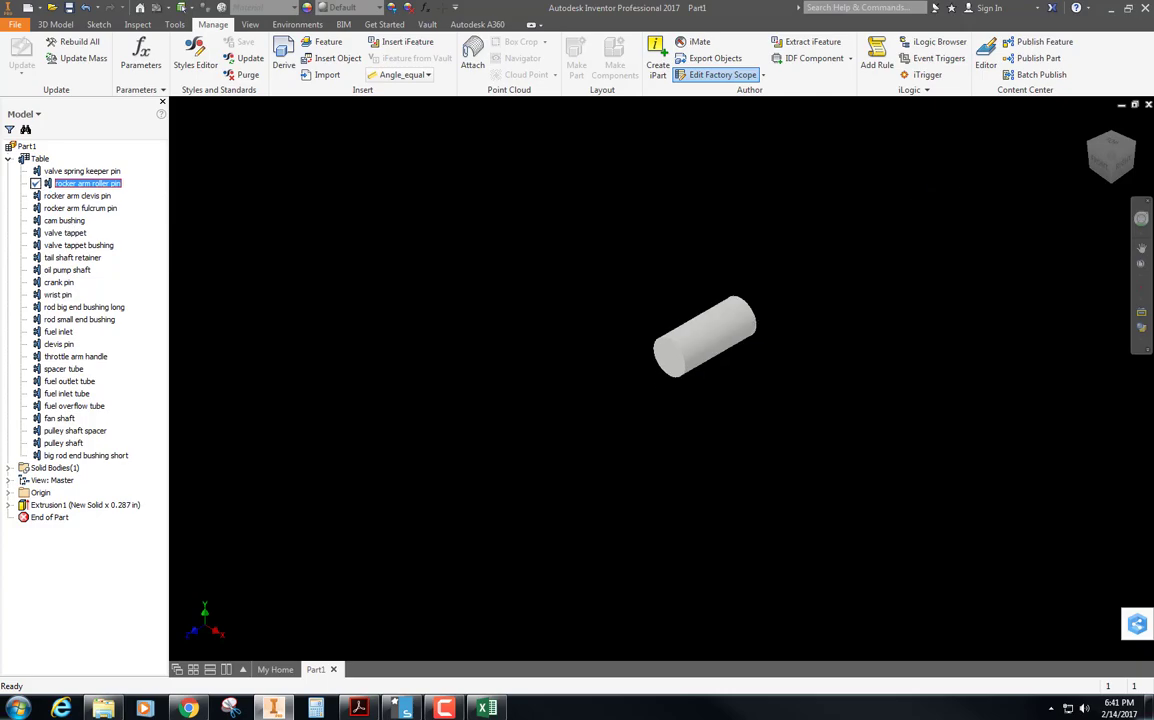
# Check the flange columns in student iparts(2) (2).xls and sketch a circle centred on the pin's front face with diameter FLANGE_DIA=.187
pyautogui.moveTo(1153, 84); pyautogui.dragTo(752, 56)
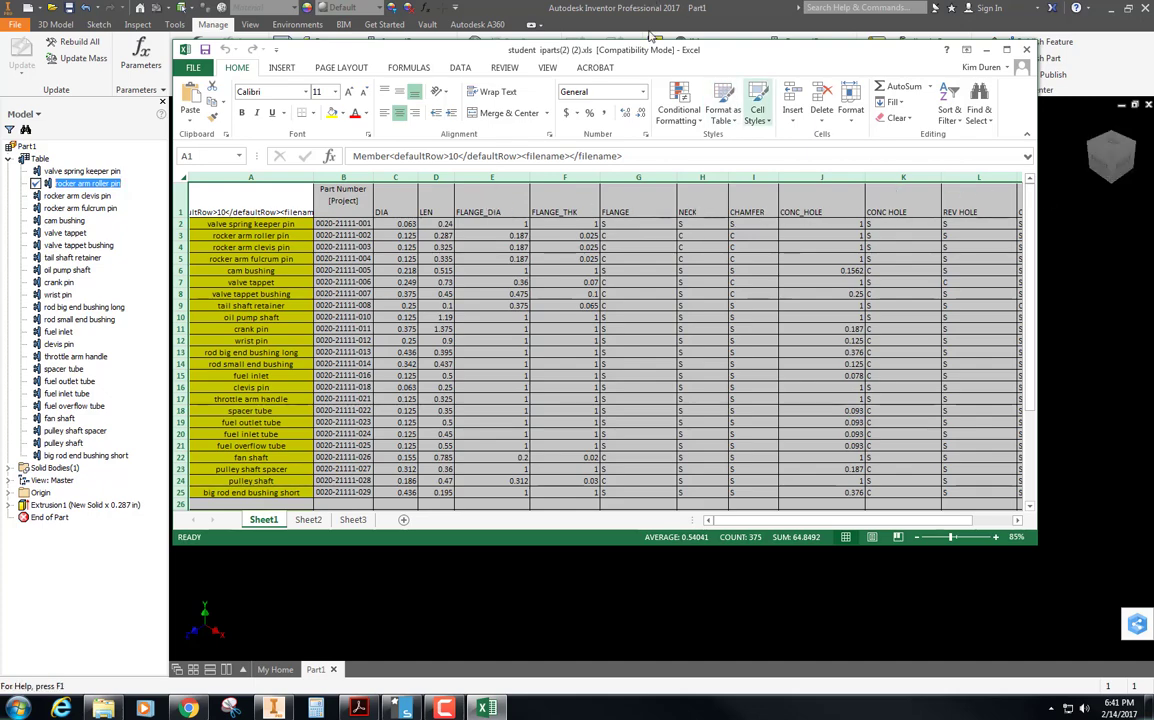
pyautogui.moveTo(787, 58); pyautogui.dragTo(1153, 72)
pyautogui.click(668, 352)
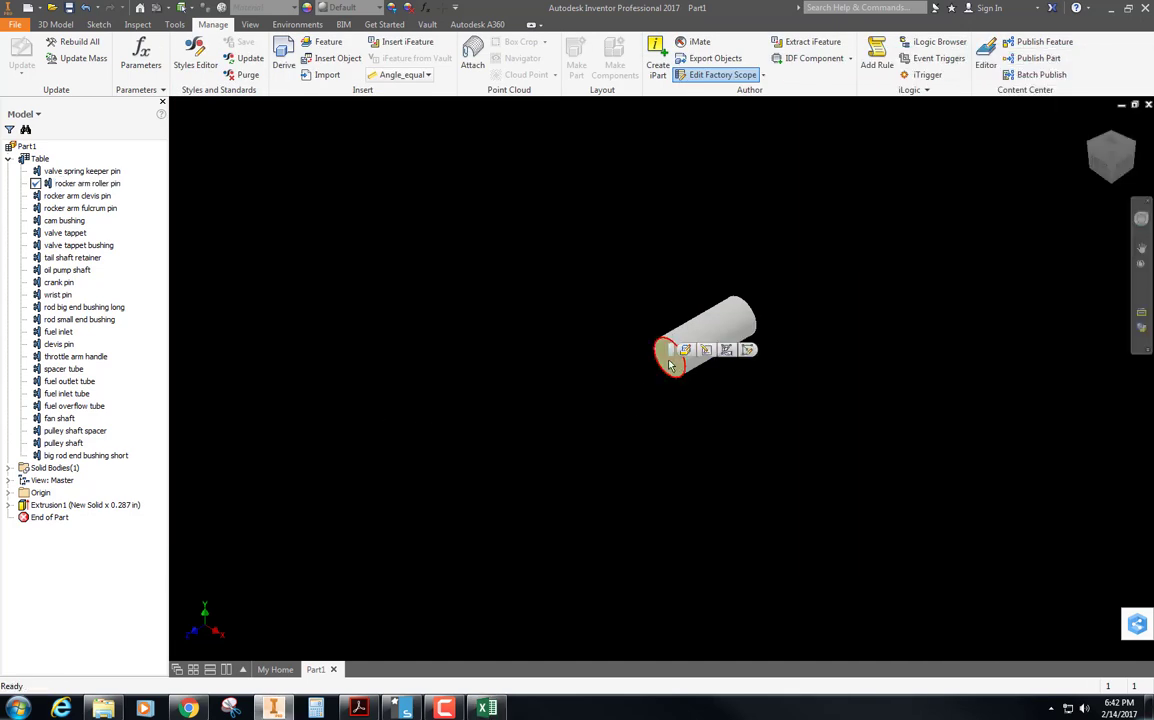
pyautogui.click(684, 349)
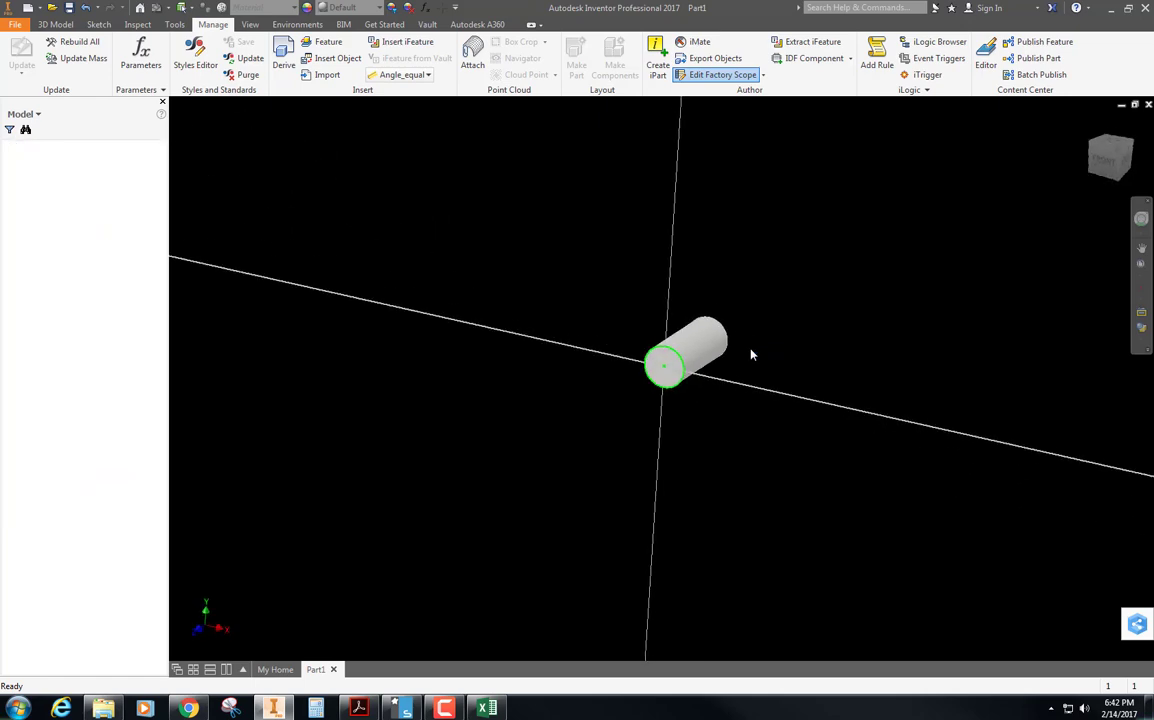
pyautogui.click(103, 52)
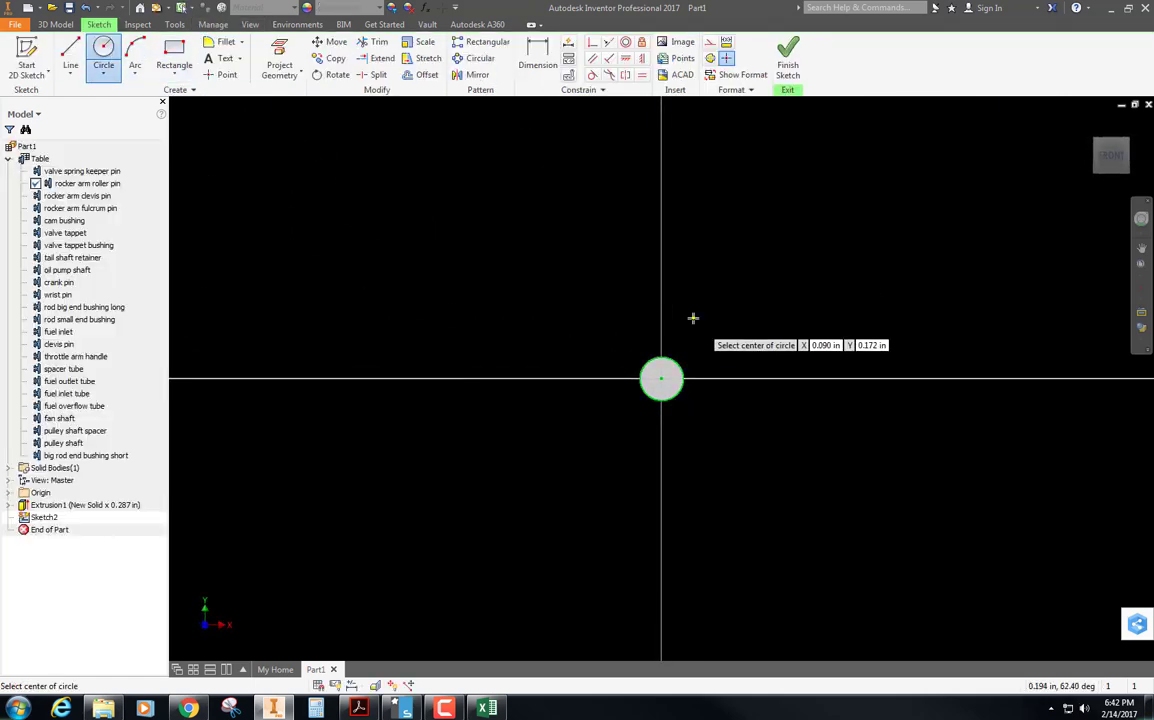
pyautogui.click(660, 377)
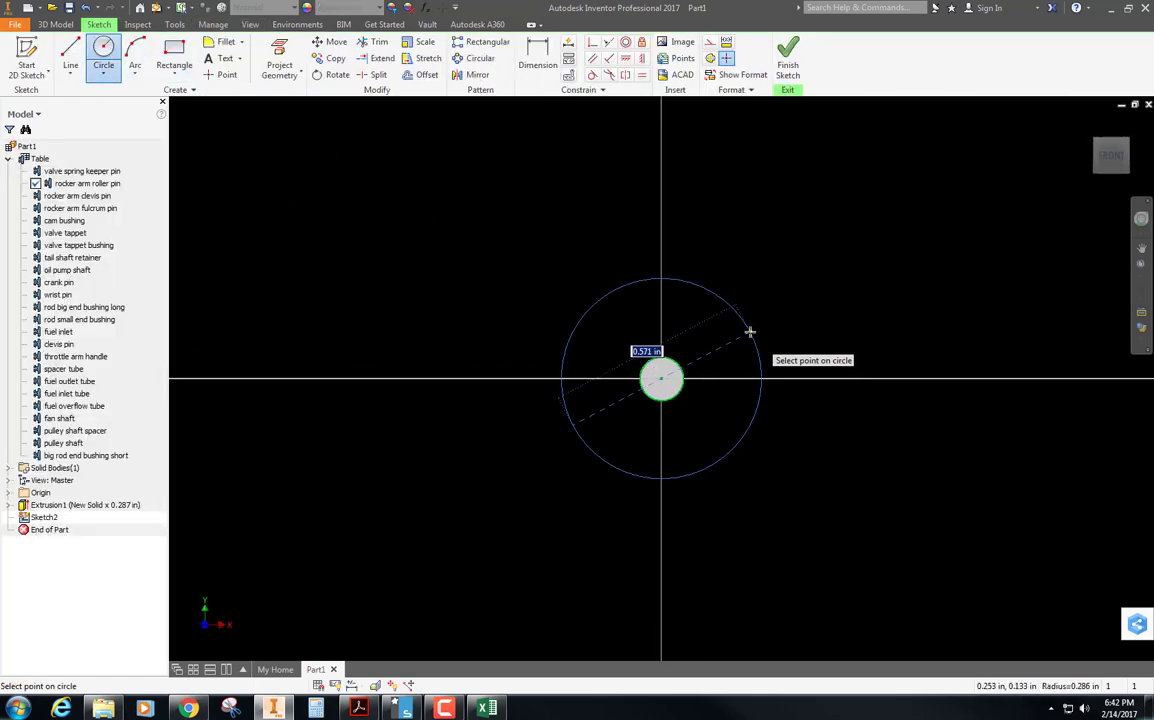
pyautogui.write('FLANGE_DIA')
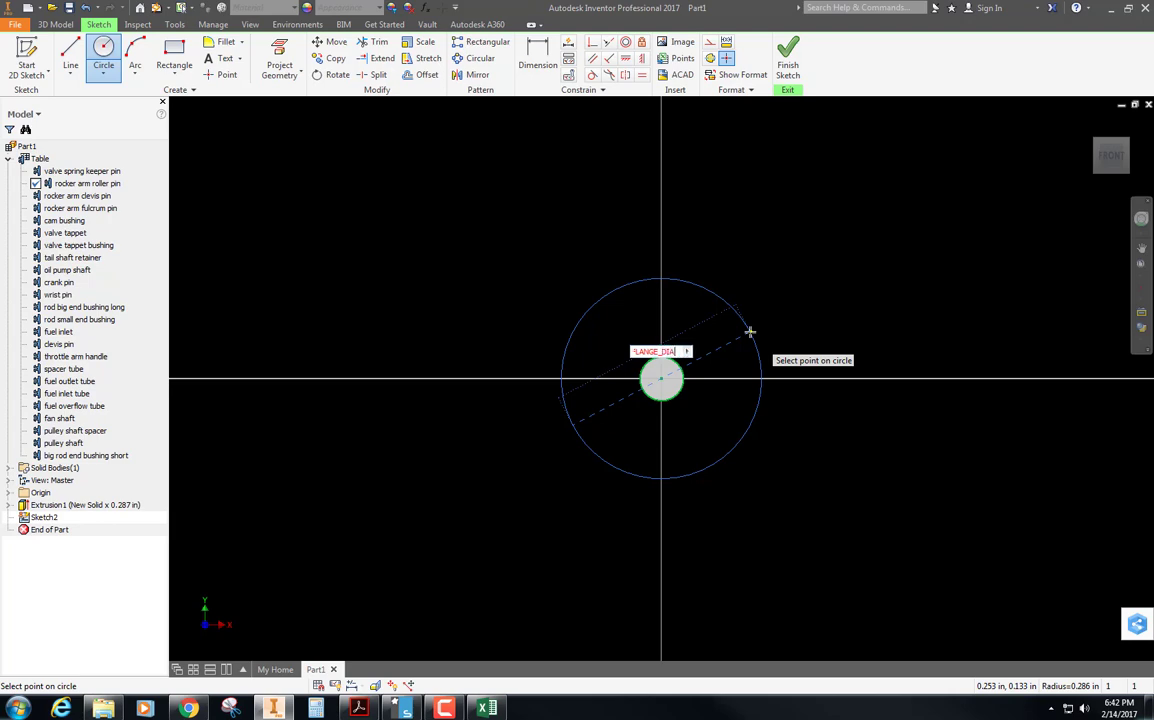
pyautogui.write('=')
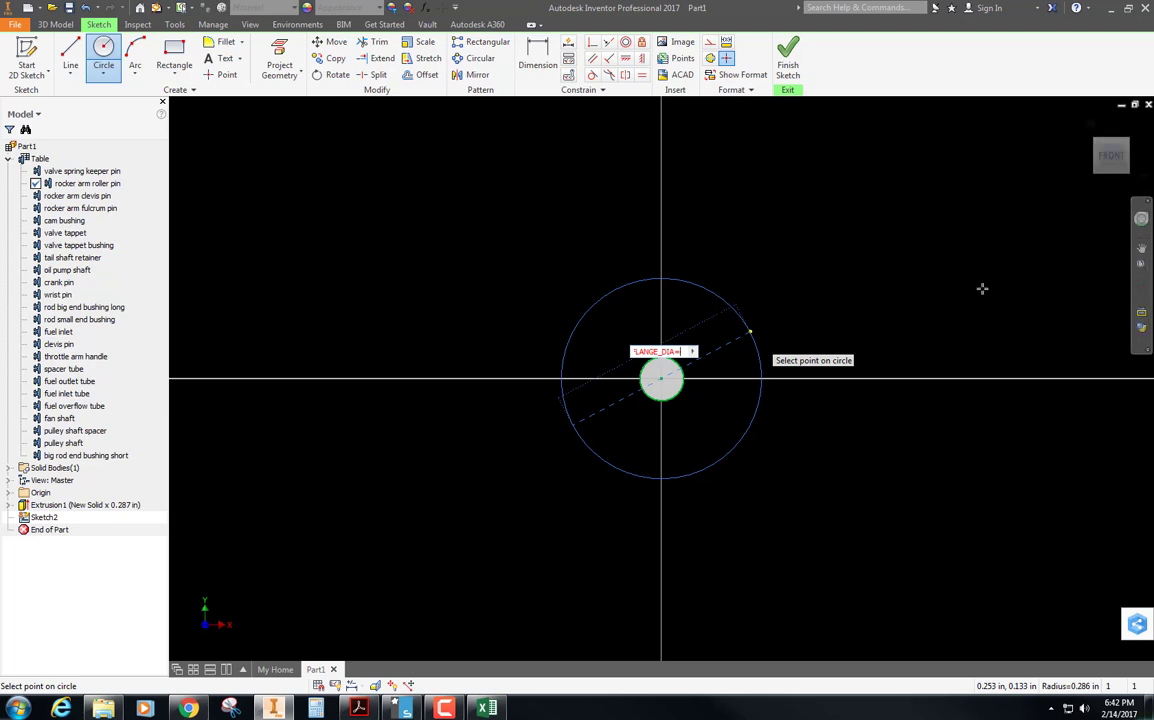
pyautogui.write('.187')
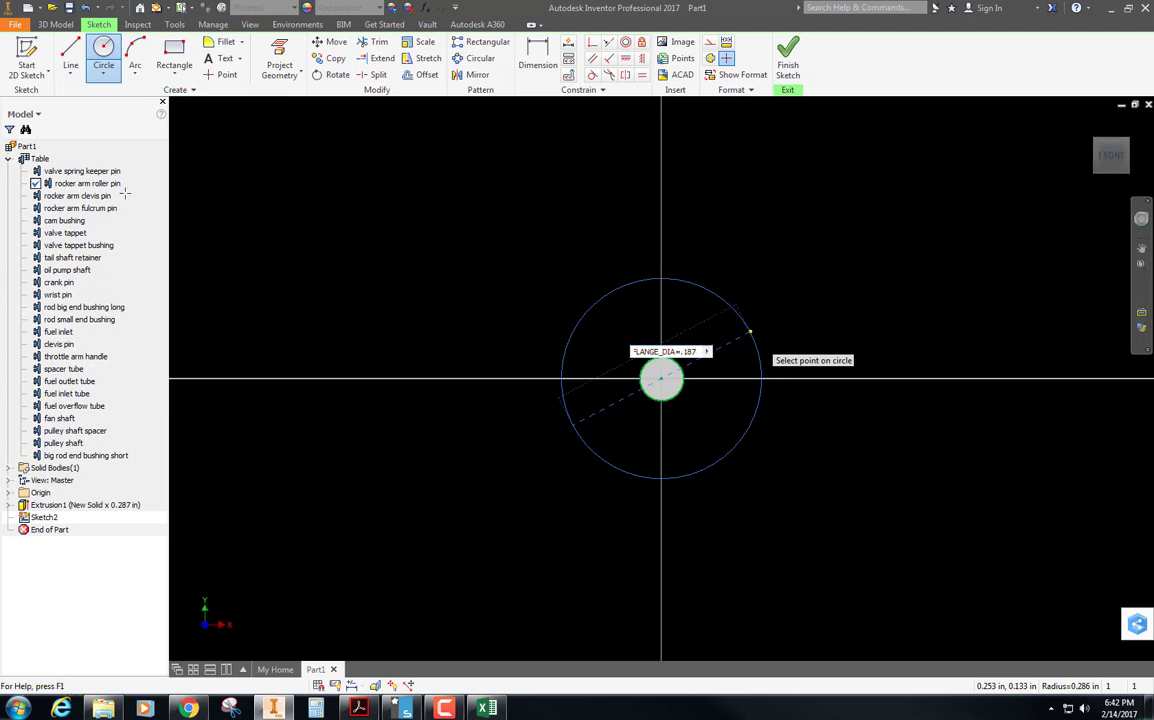
pyautogui.click(752, 364)
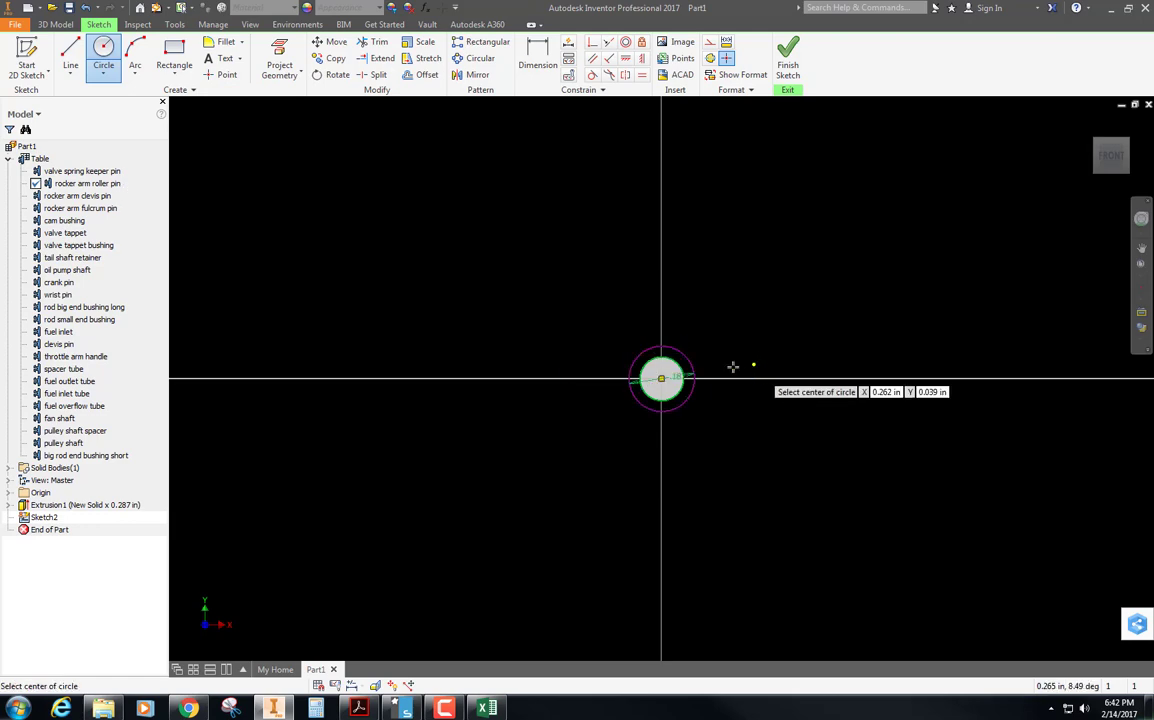
# Extrude the ring around the pin's end in the reversed direction by FLANGE_THK=.025, joining it to the pin
pyautogui.press('e')
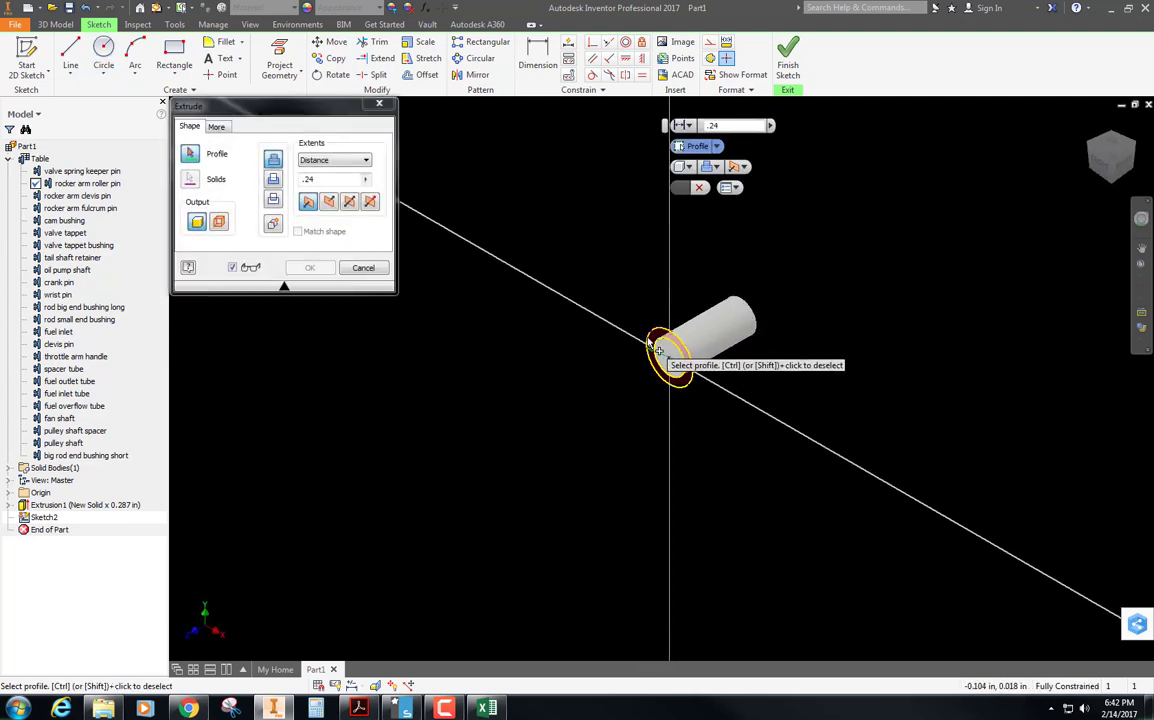
pyautogui.click(657, 348)
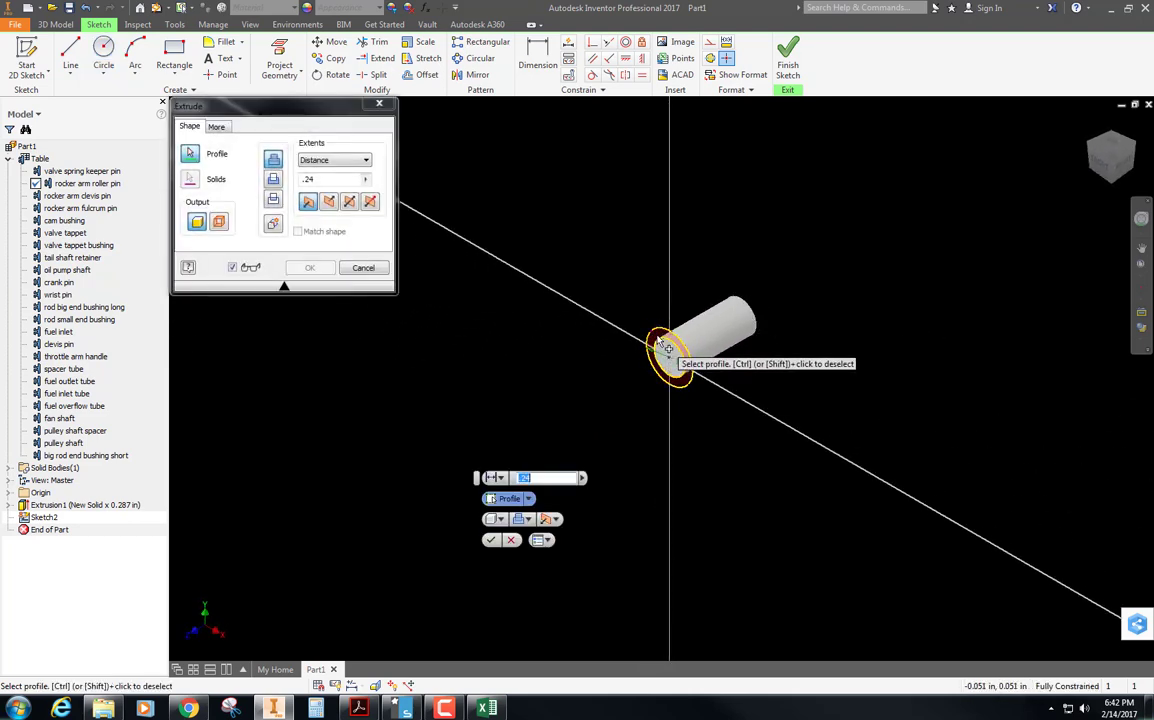
pyautogui.click(329, 201)
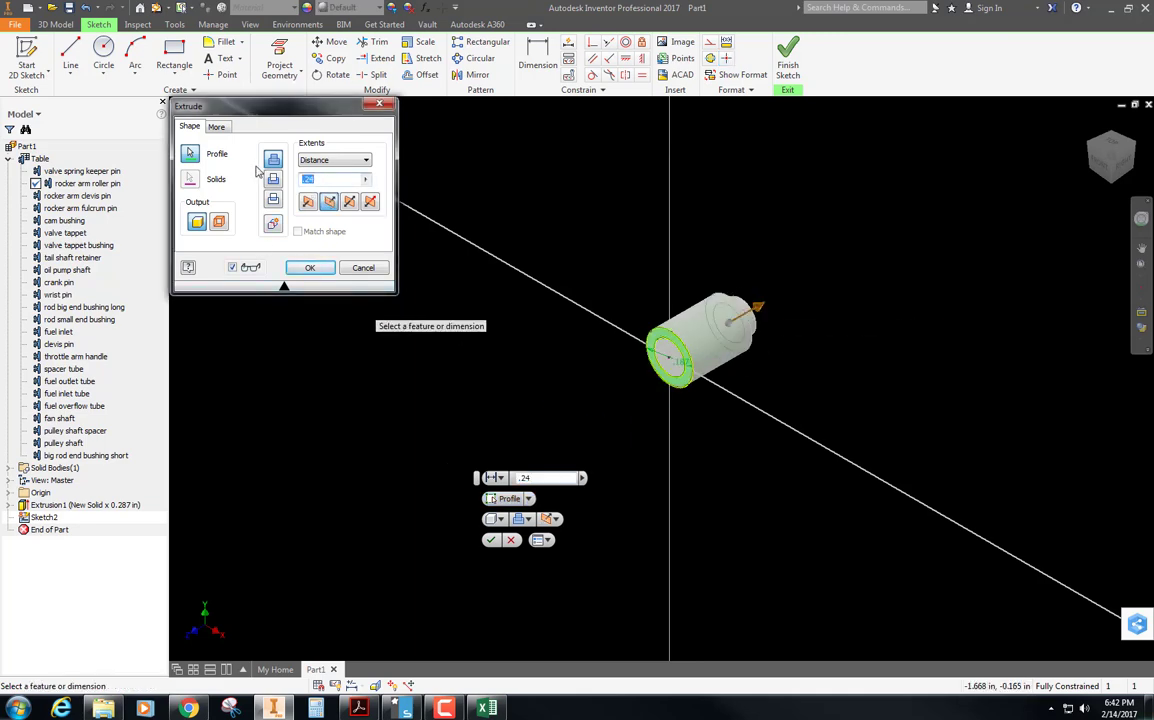
pyautogui.write('FLANGE_THK=')
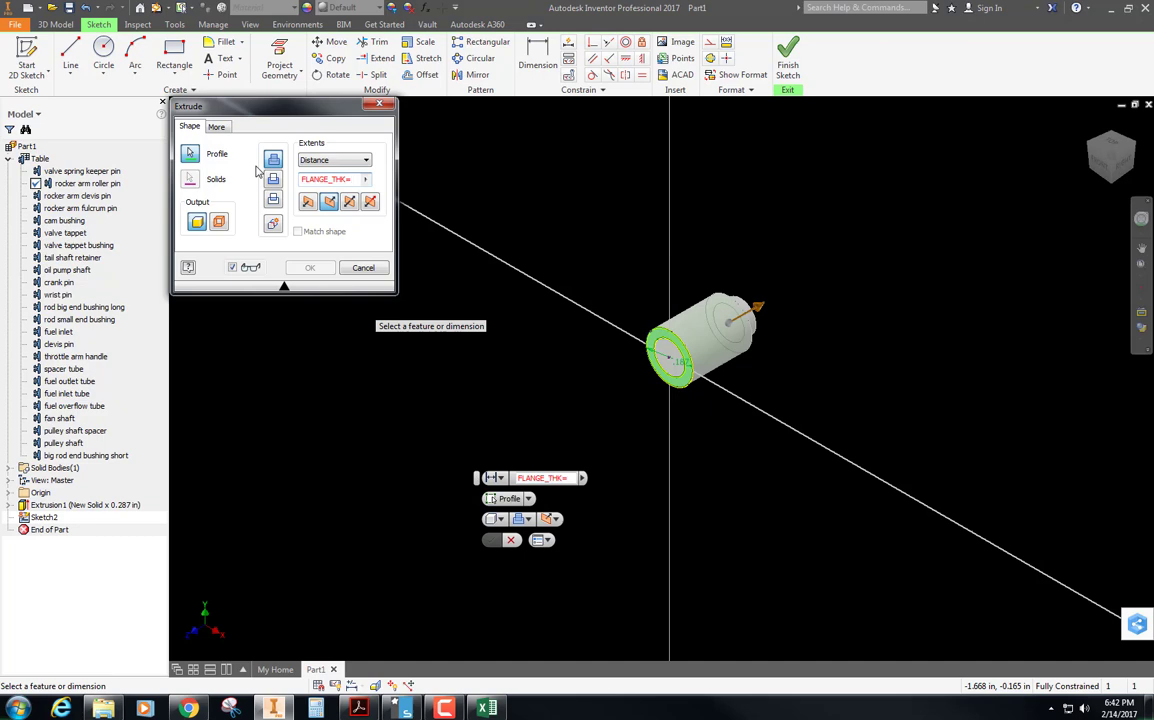
pyautogui.write('.025')
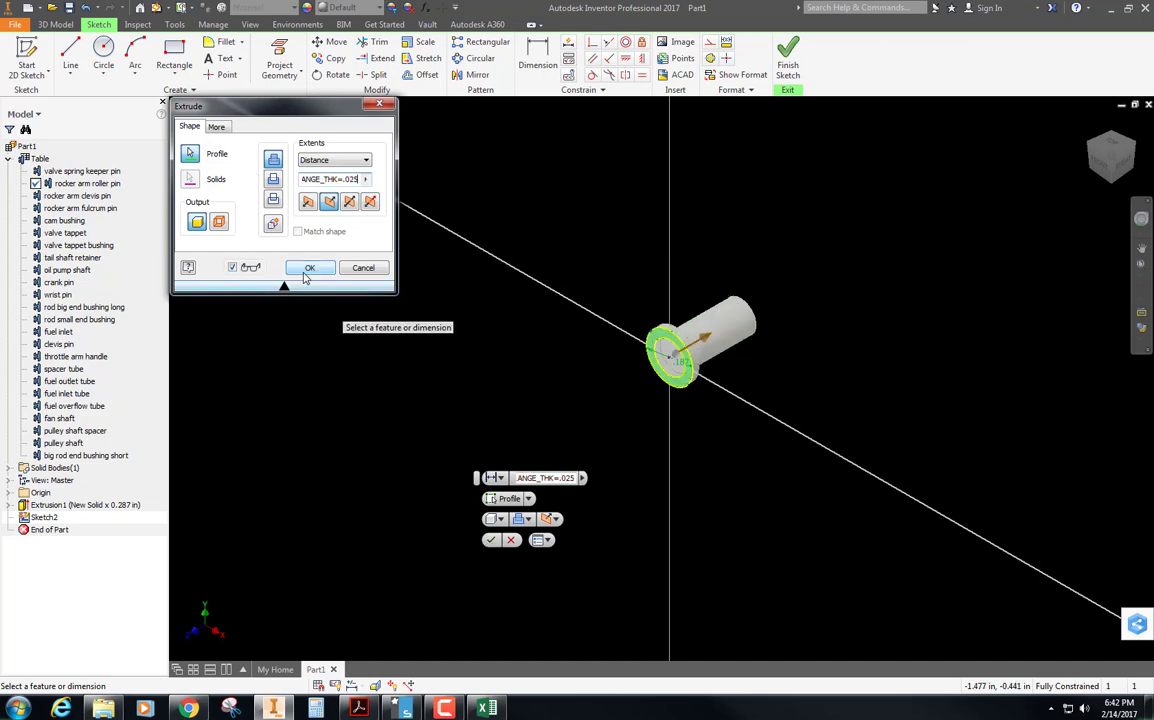
pyautogui.click(308, 268)
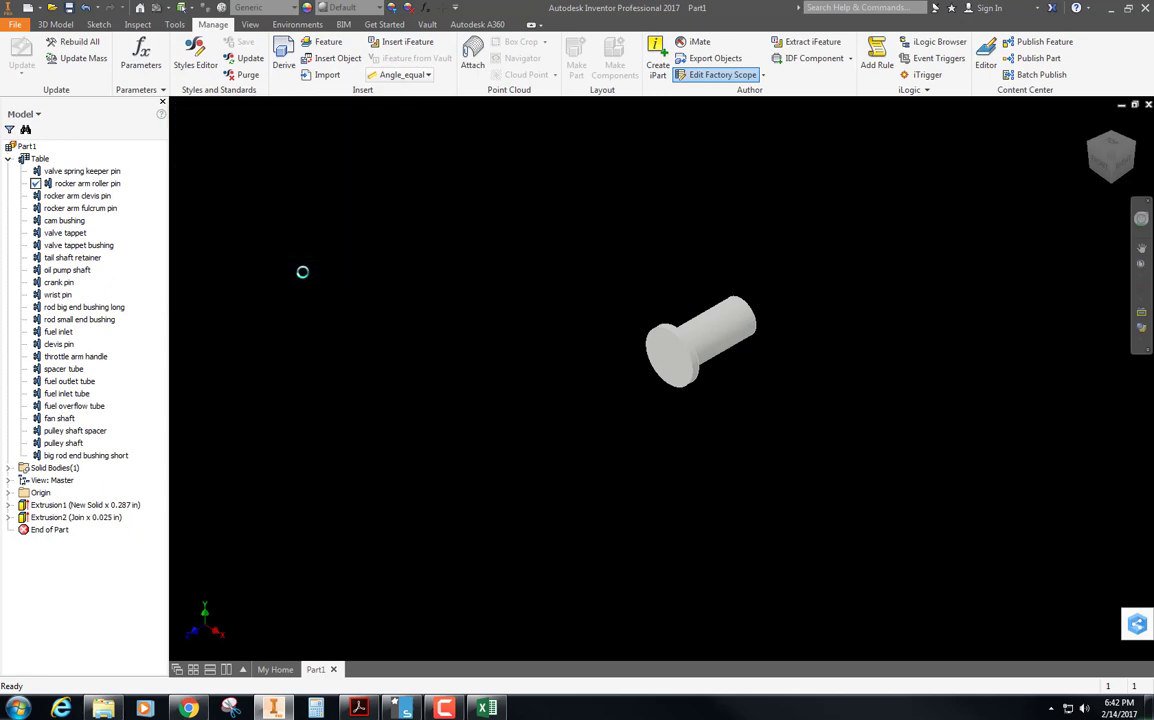
# Save the part as I START PART in the DAILY WORK folder
pyautogui.click(68, 7)
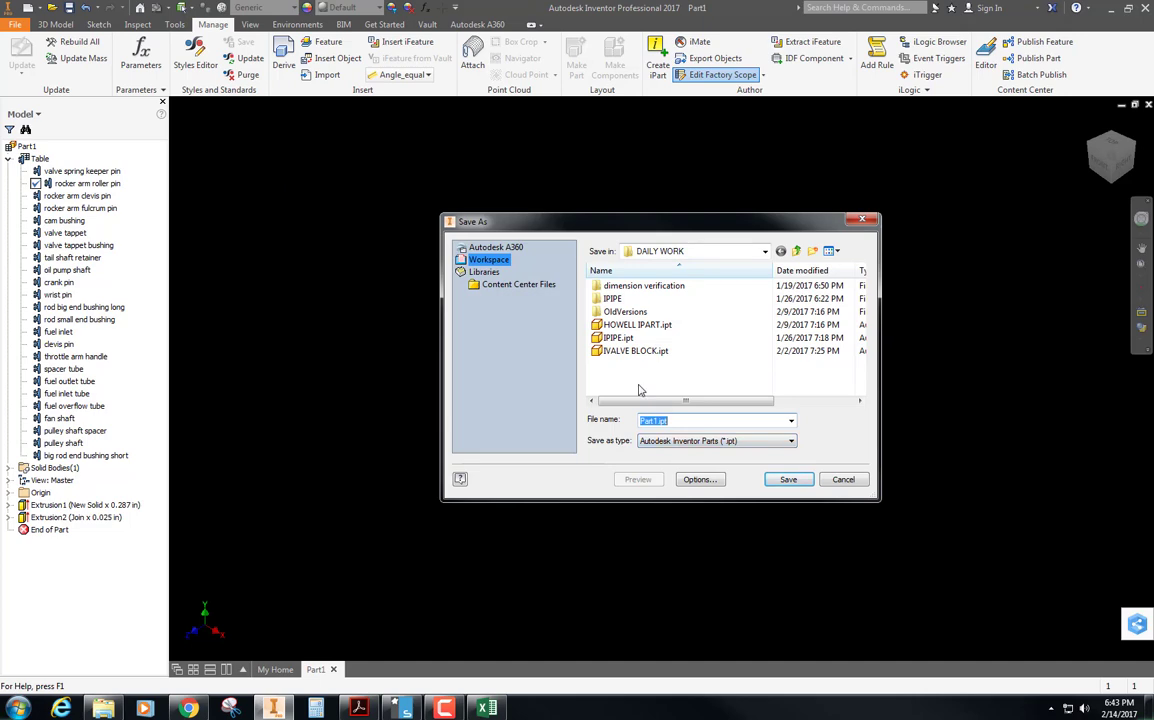
pyautogui.write('I')
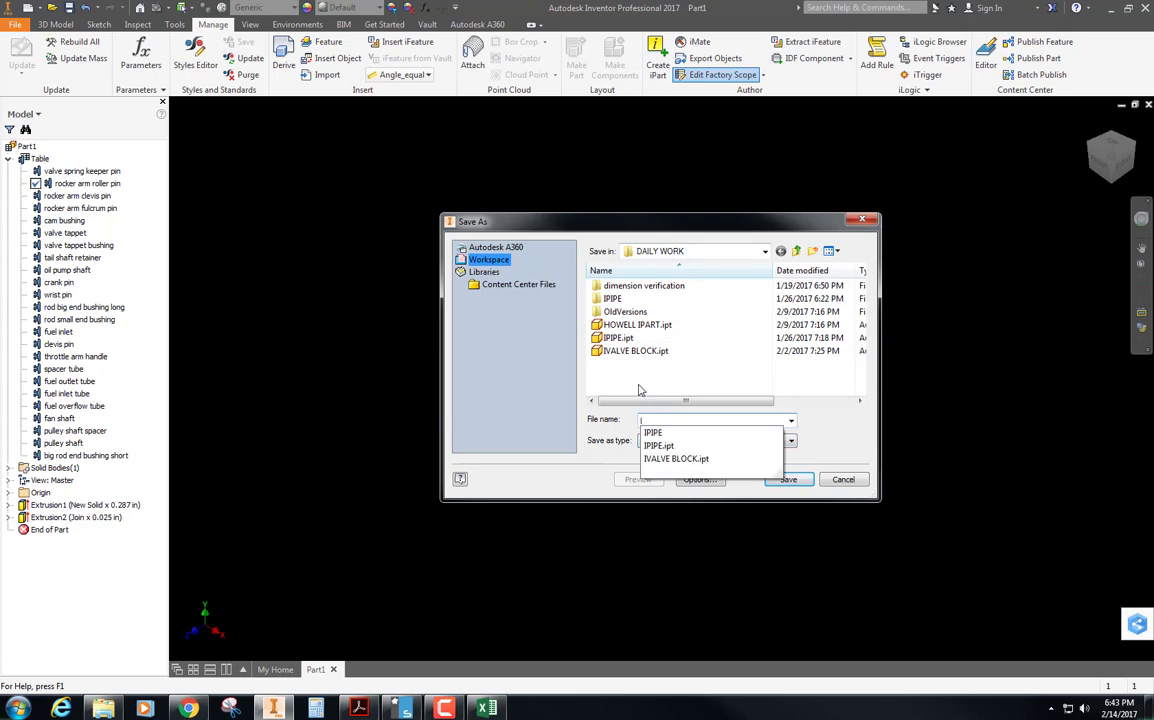
pyautogui.press('Escape')
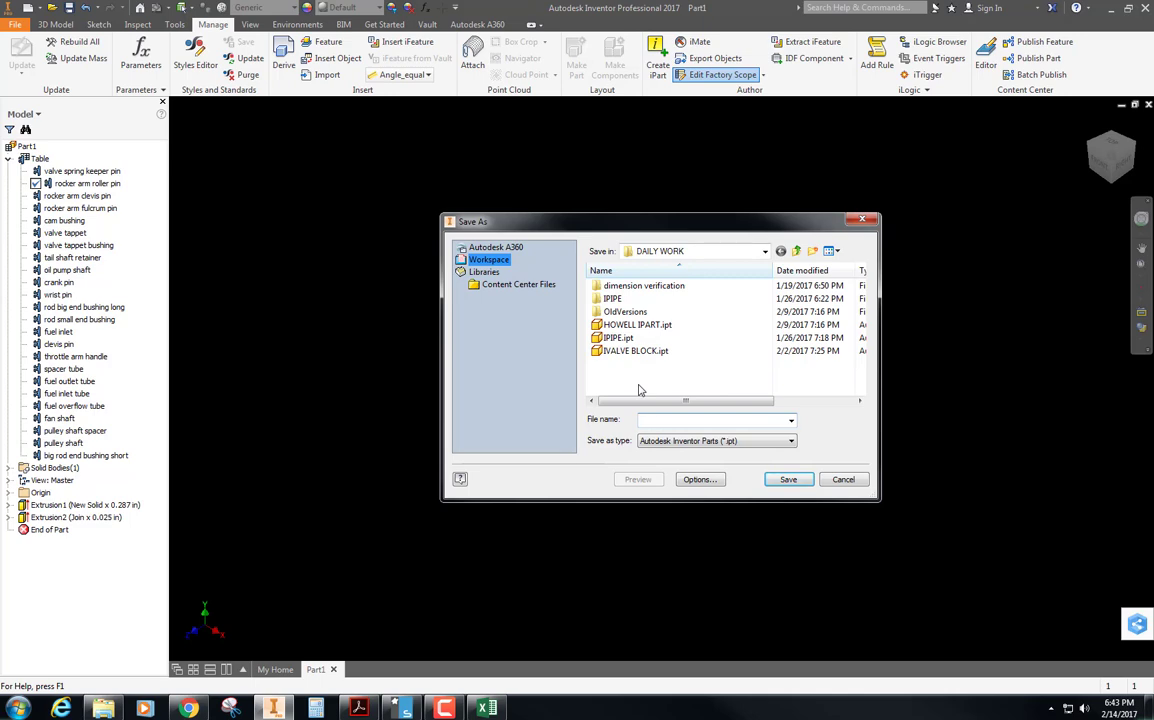
pyautogui.write('I')
pyautogui.press('Escape')
pyautogui.press('Return')
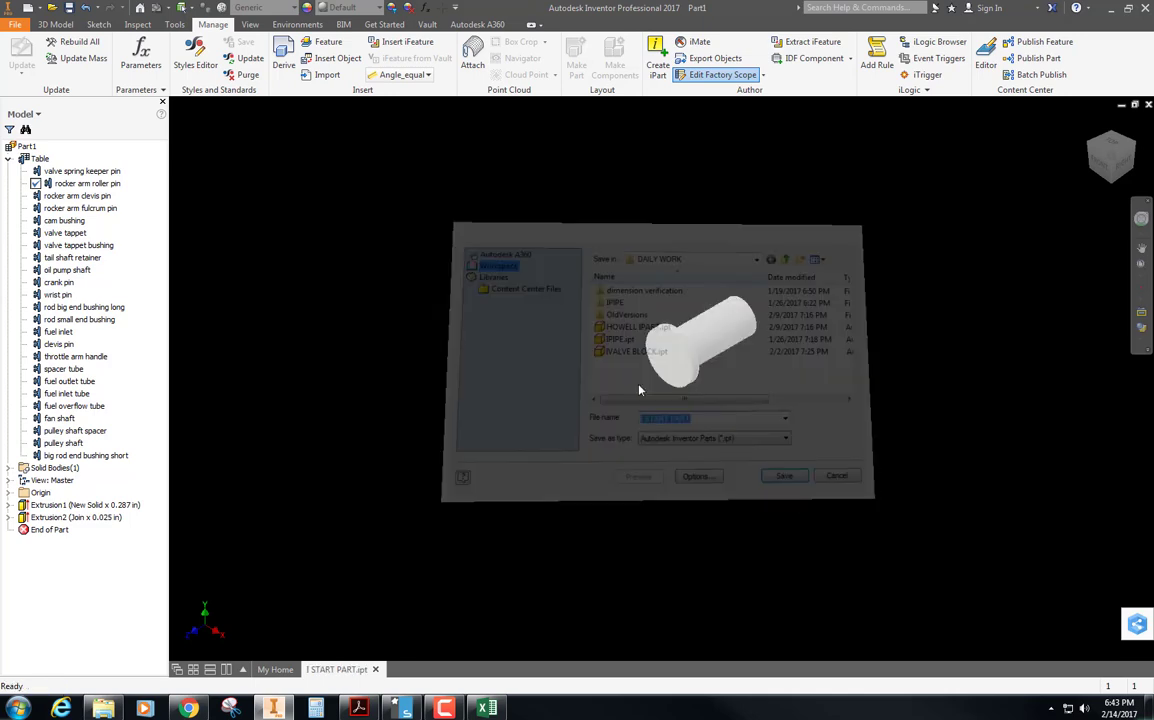
# Activate the rocker arm clevis pin, rocker arm fulcrum pin, valve tappet and valve tappet bushing members in turn to check their flanges
pyautogui.doubleClick(80, 196)
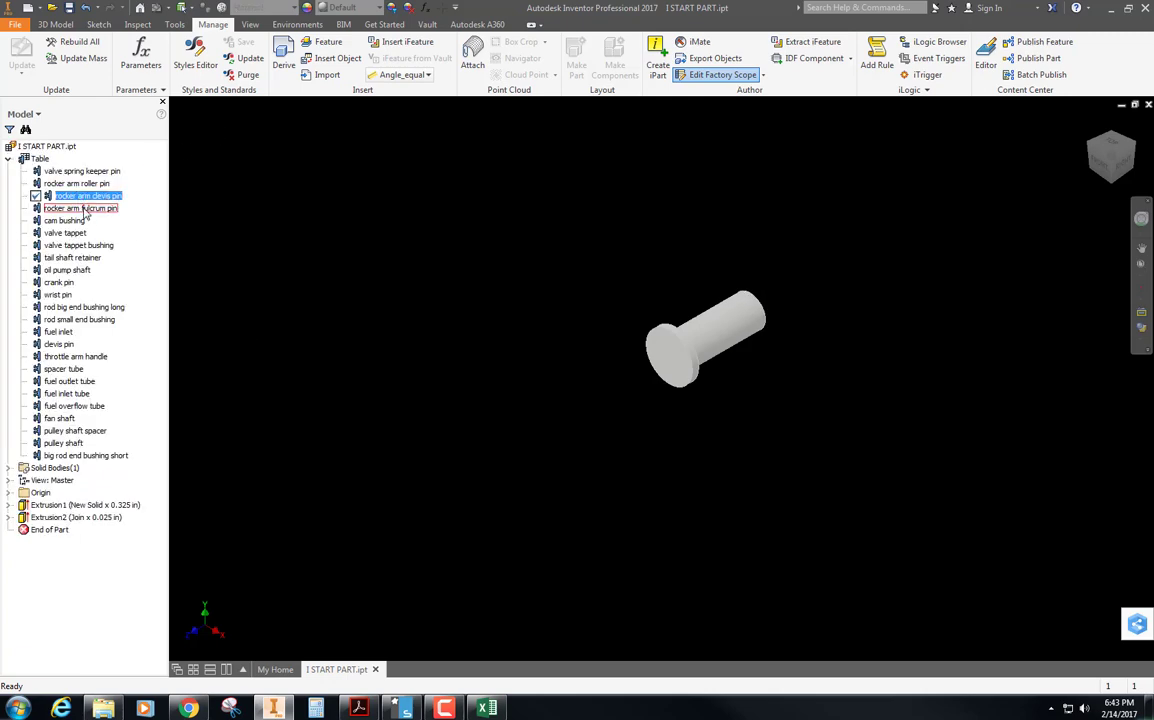
pyautogui.click(82, 208)
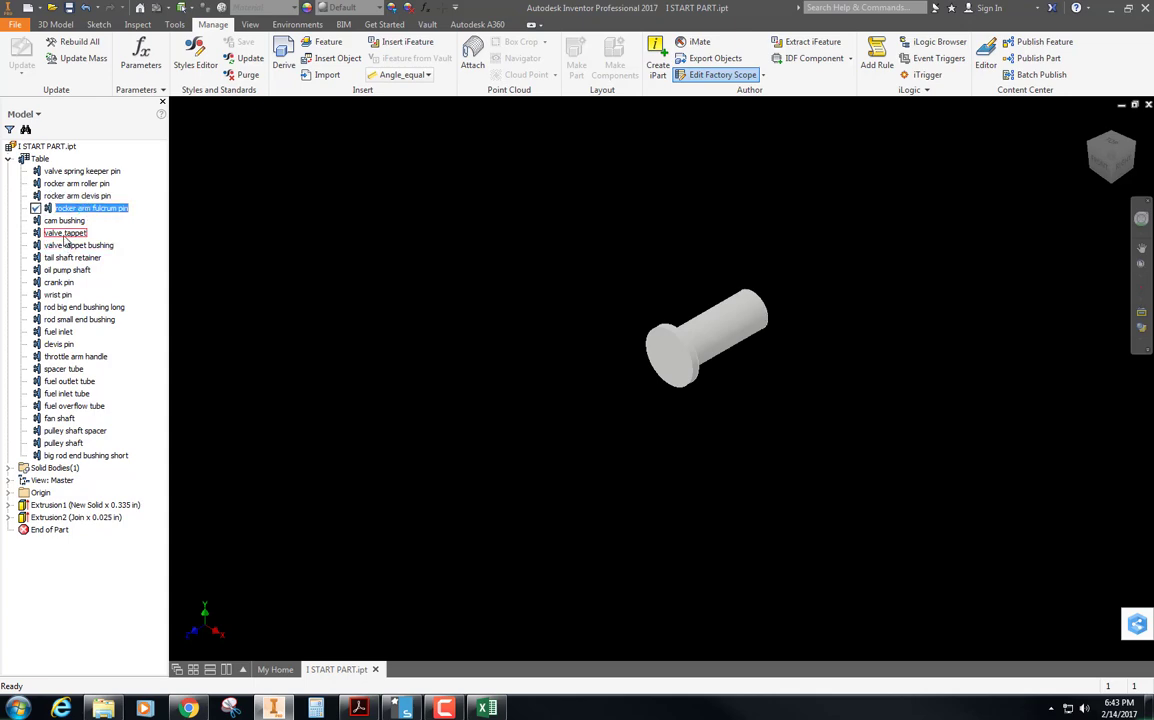
pyautogui.click(62, 233)
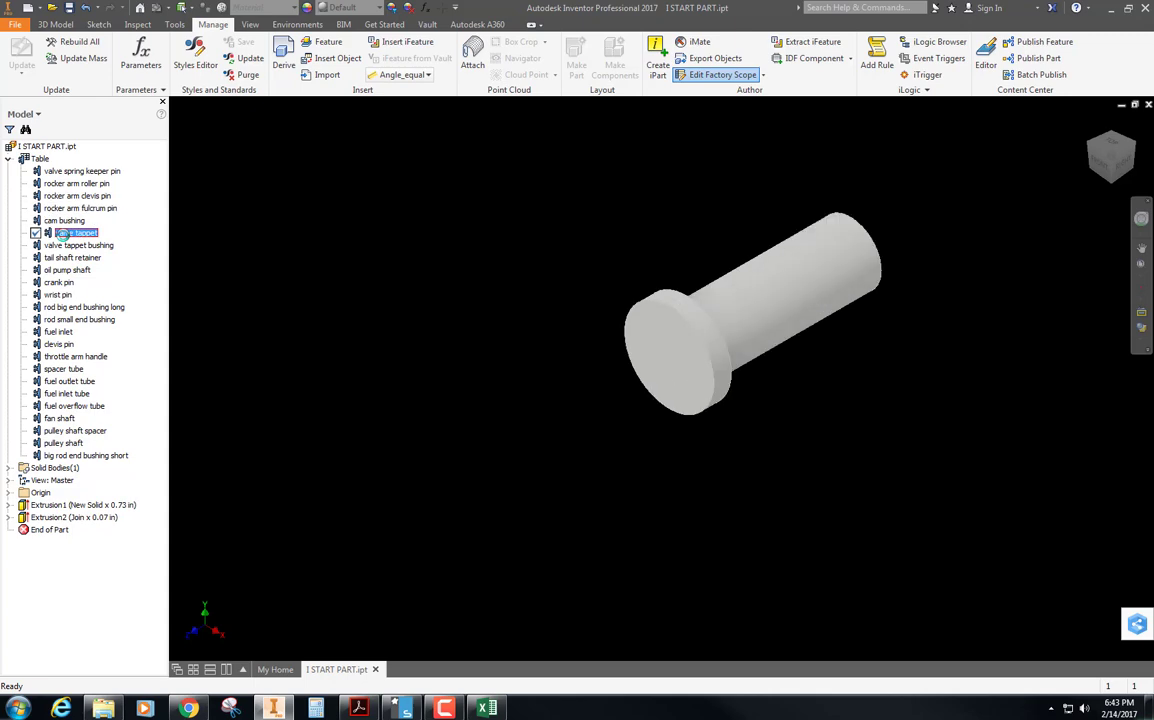
pyautogui.click(70, 246)
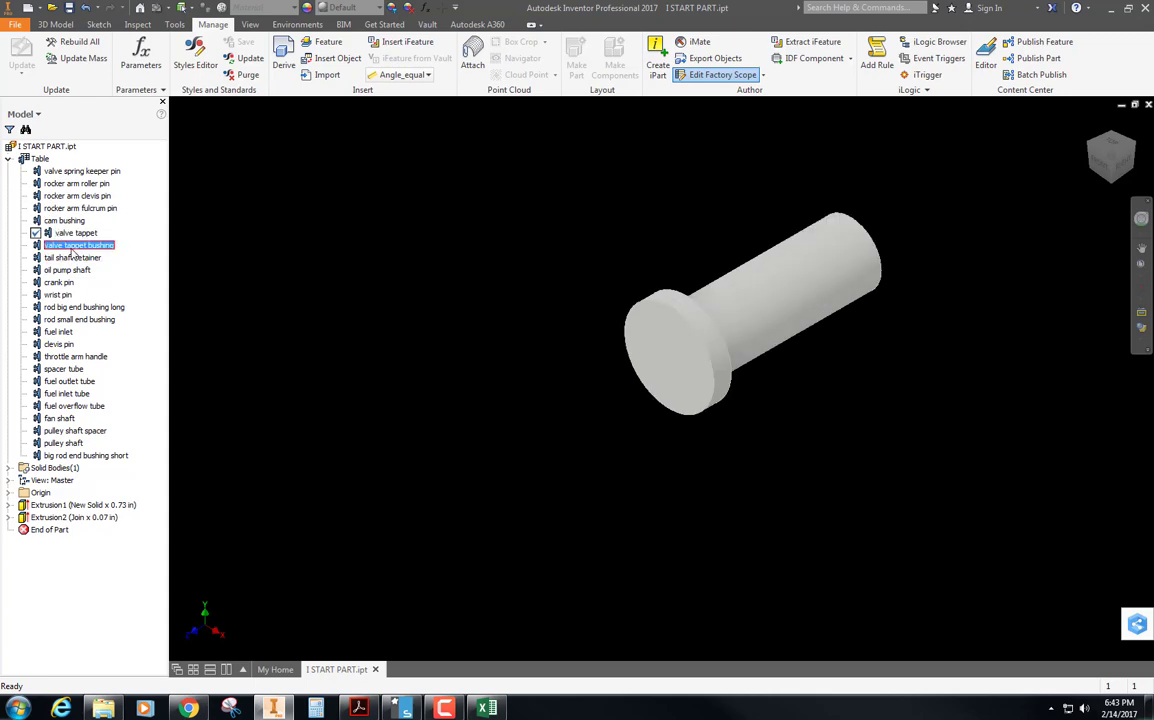
pyautogui.doubleClick(70, 246)
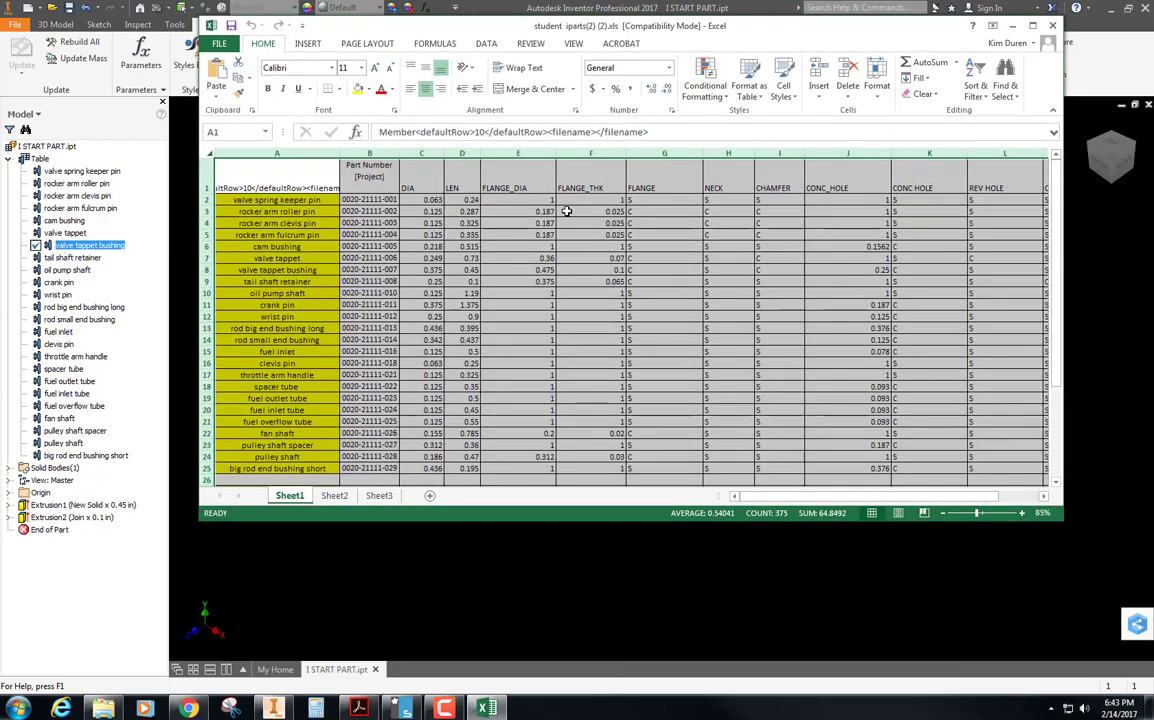
# Switch to Excel and examine the FLANGE, NECK, CHAMFER, CONC_HOLE and CONC HOLE column headers of the member table
pyautogui.click(670, 176)
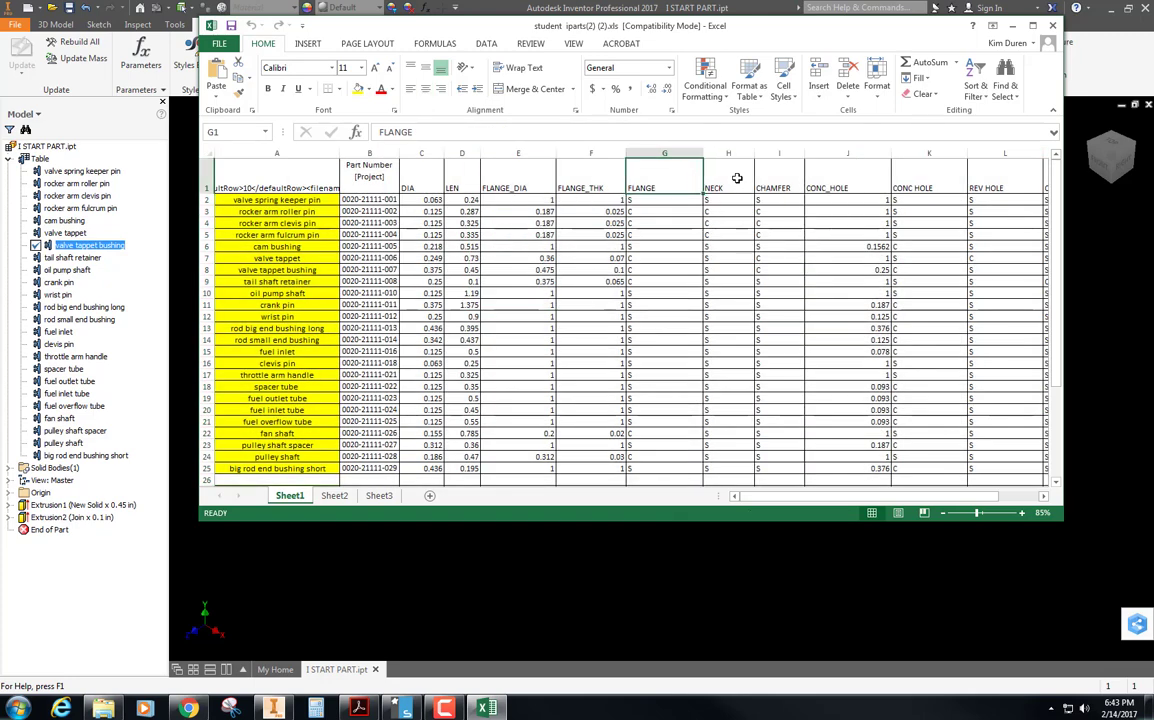
pyautogui.click(735, 177)
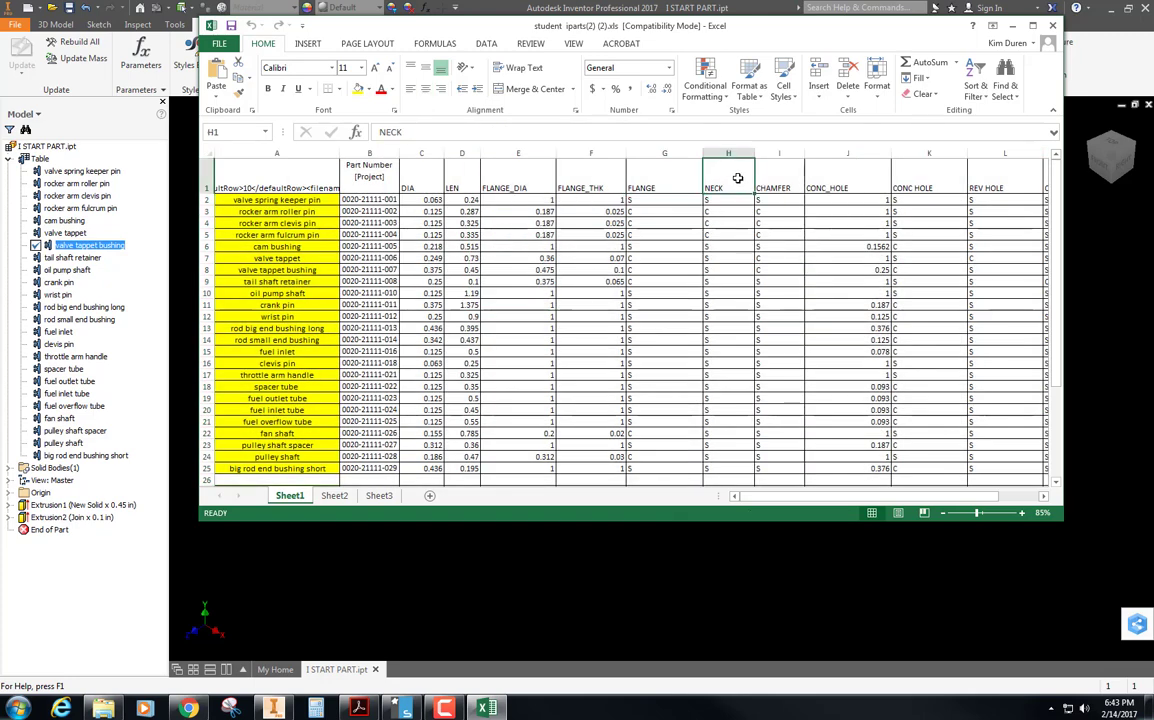
pyautogui.click(778, 181)
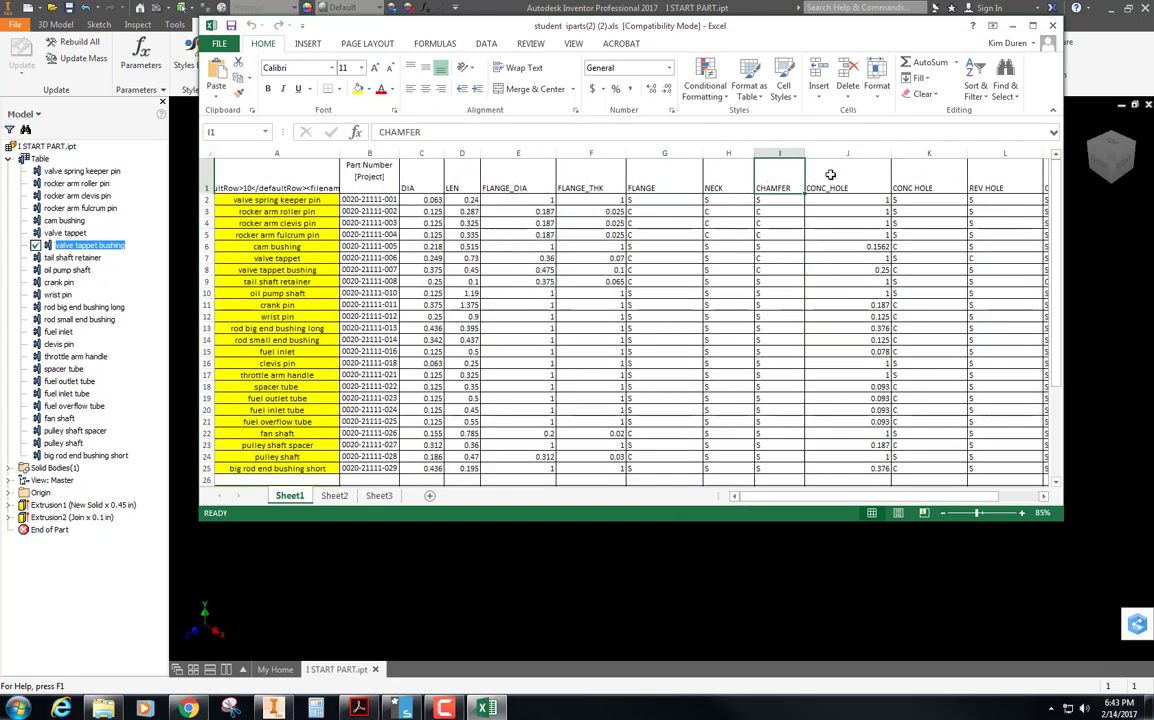
pyautogui.click(812, 180)
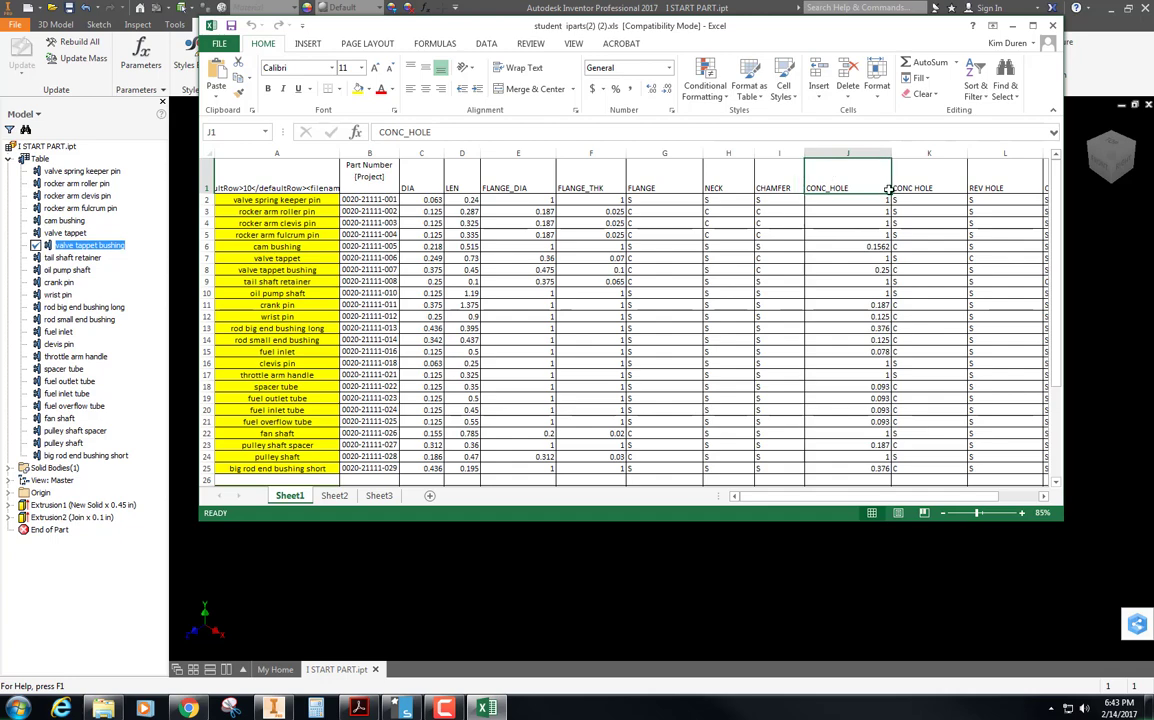
pyautogui.click(945, 187)
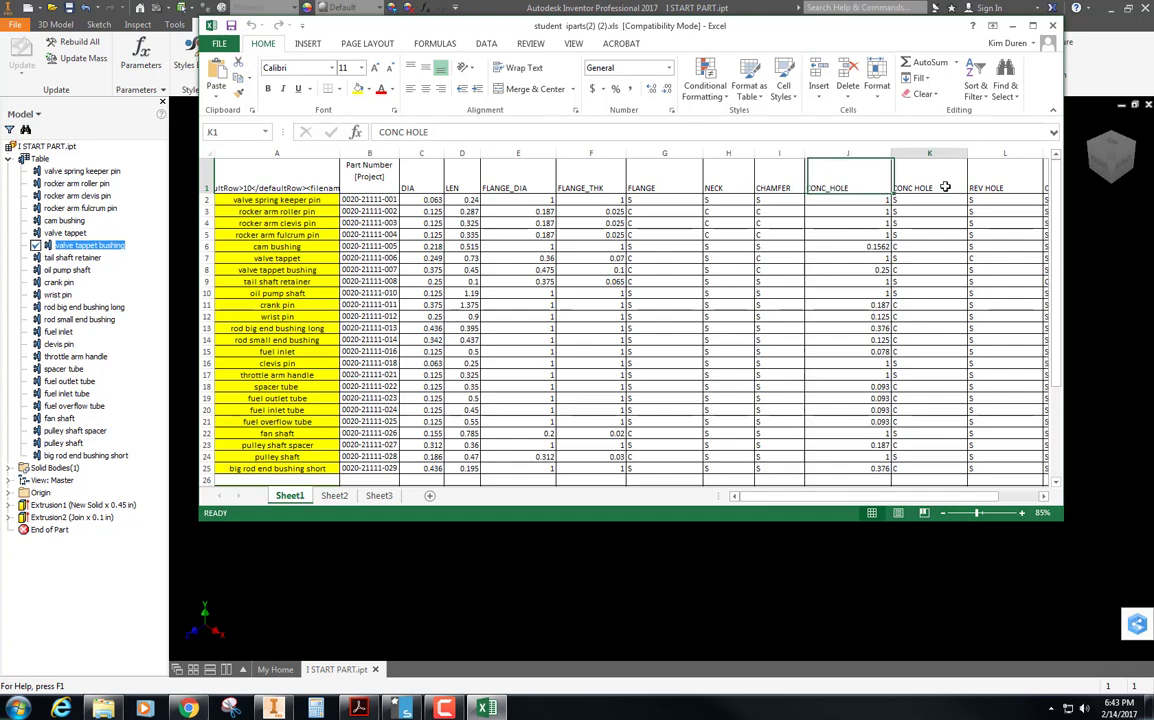
# Examine the REV HOLE and NECK column headers of the Excel member table and return to the part in Inventor
pyautogui.click(1002, 186)
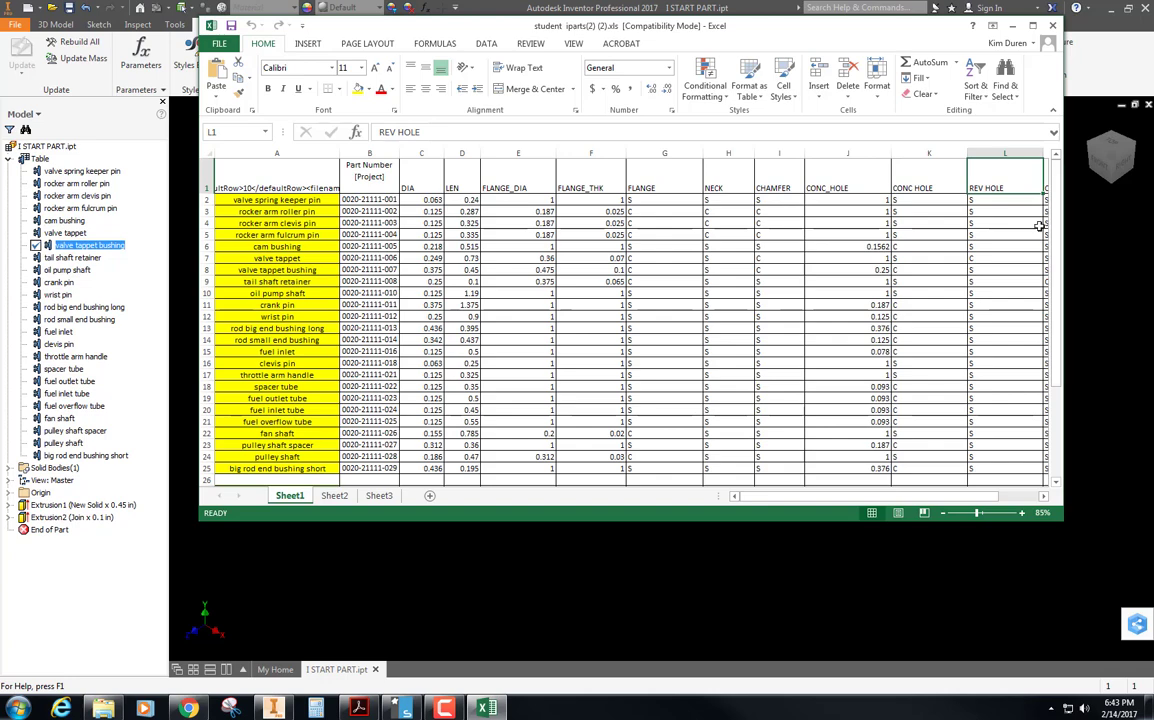
pyautogui.moveTo(771, 35); pyautogui.dragTo(1153, 76)
pyautogui.click(479, 218)
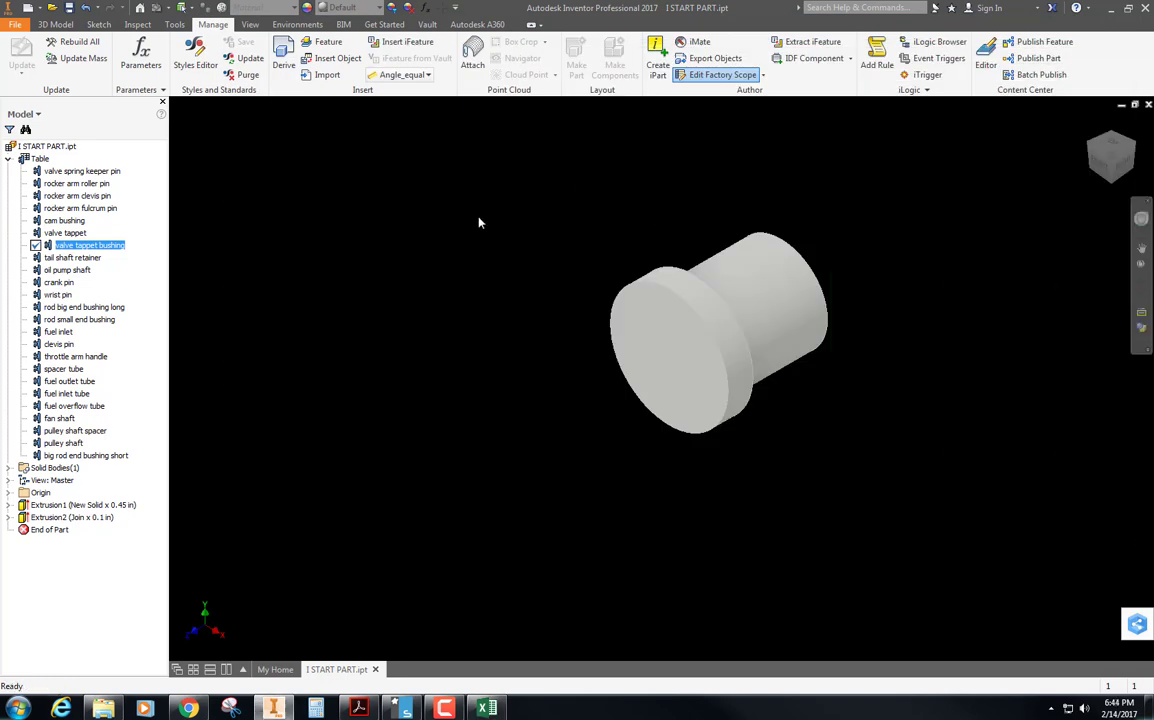
pyautogui.click(487, 708)
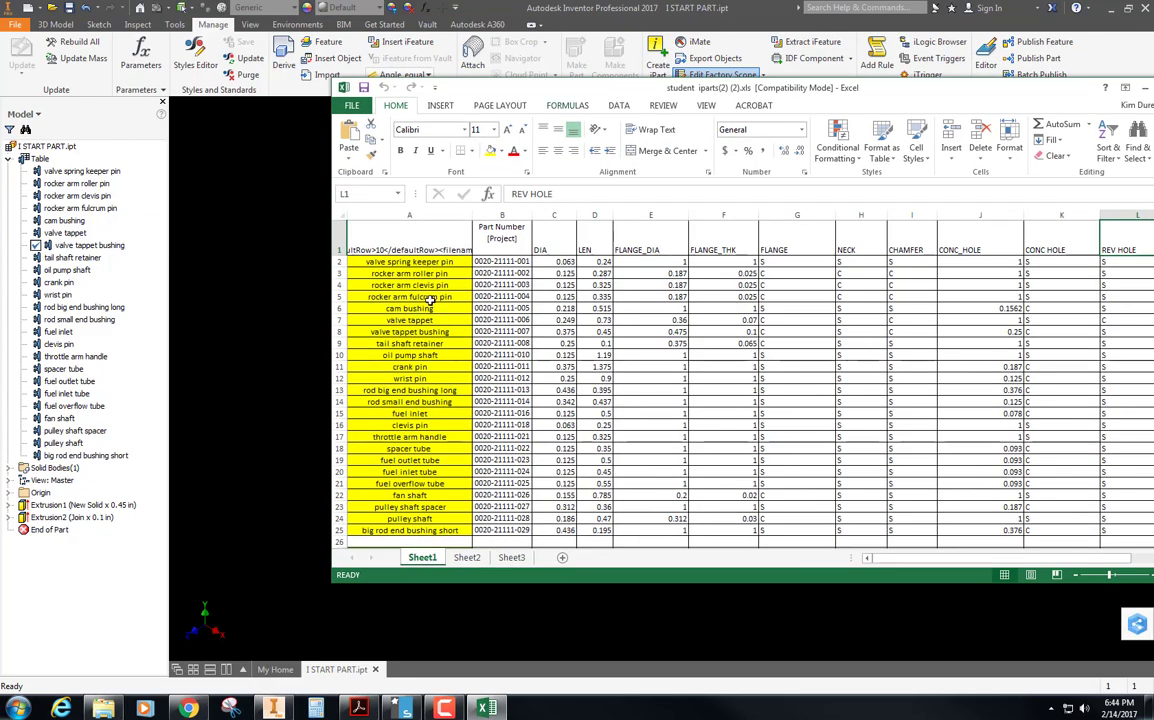
pyautogui.click(859, 245)
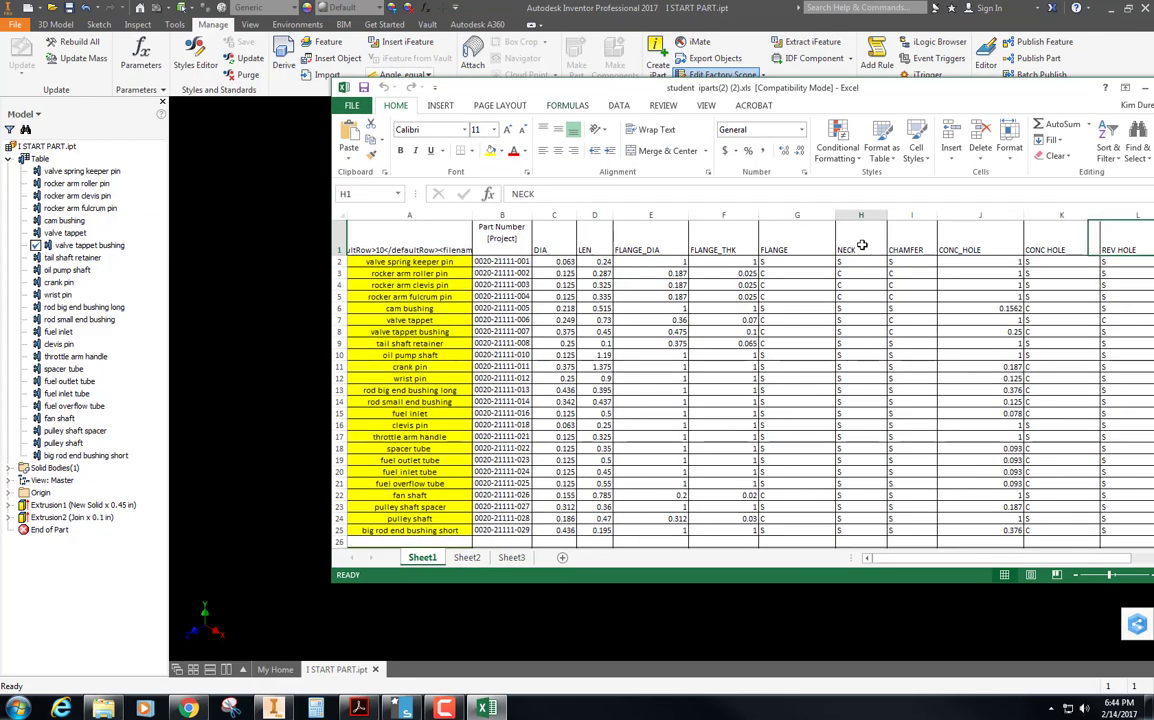
pyautogui.doubleClick(76, 183)
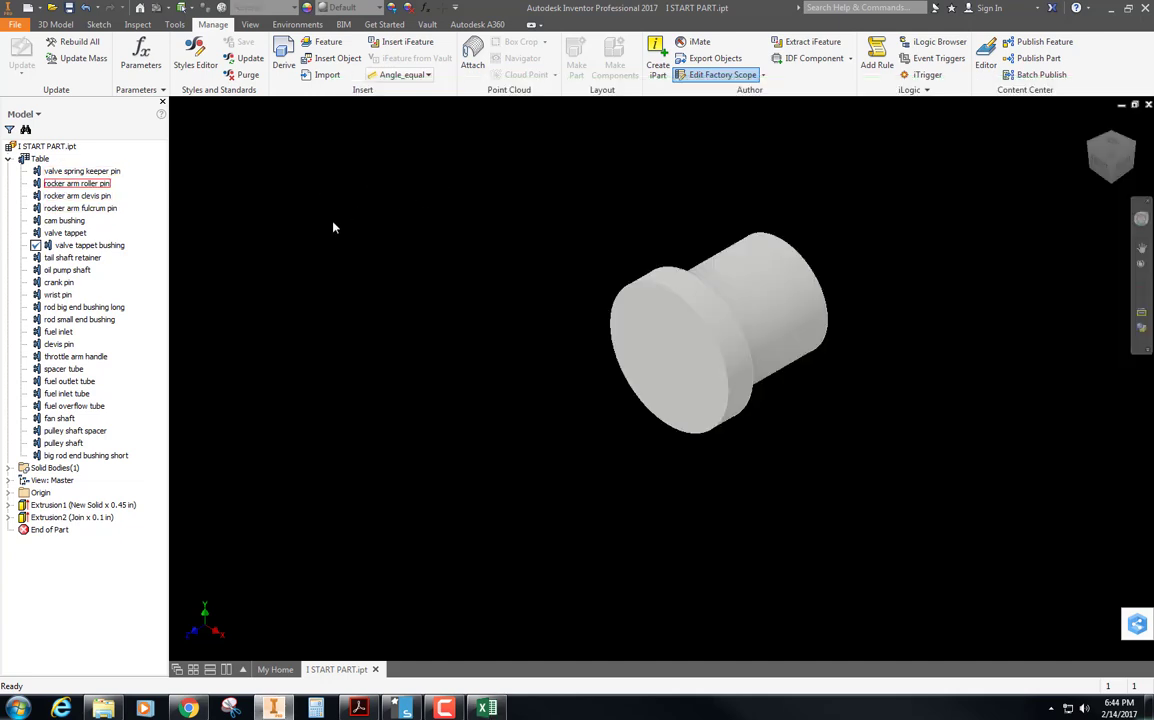
# Rename the second extrusion, which forms the ring at the pin's end, as FLANGE
pyautogui.click(84, 505)
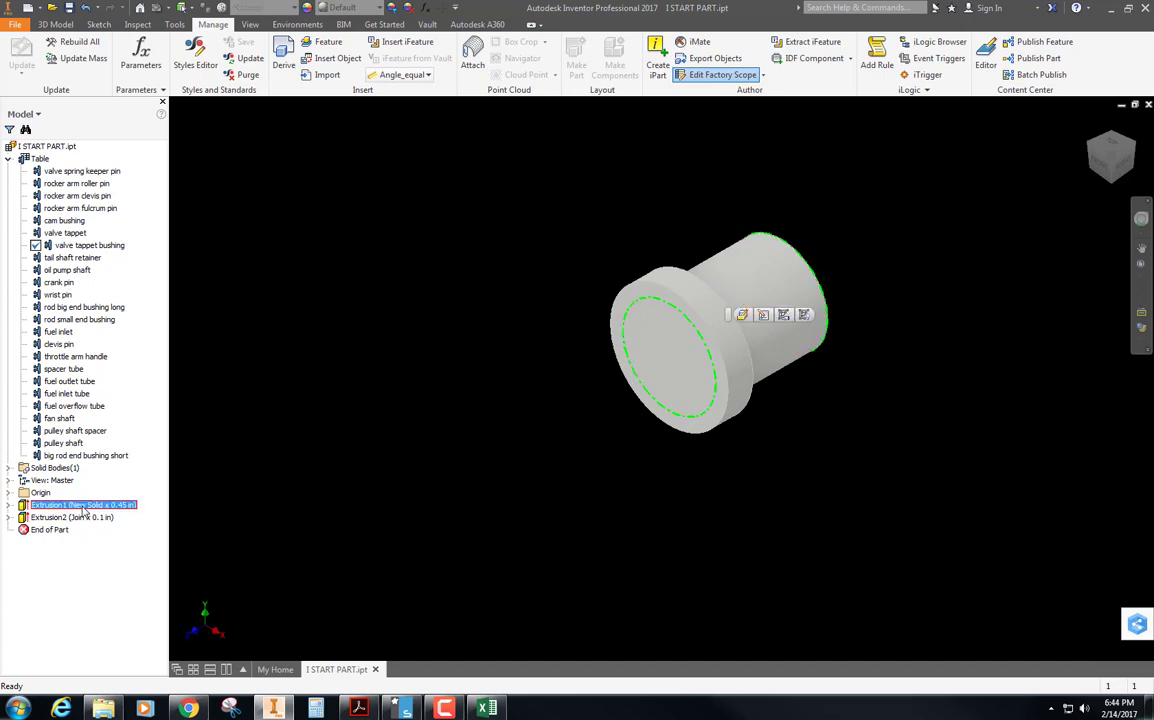
pyautogui.click(60, 517)
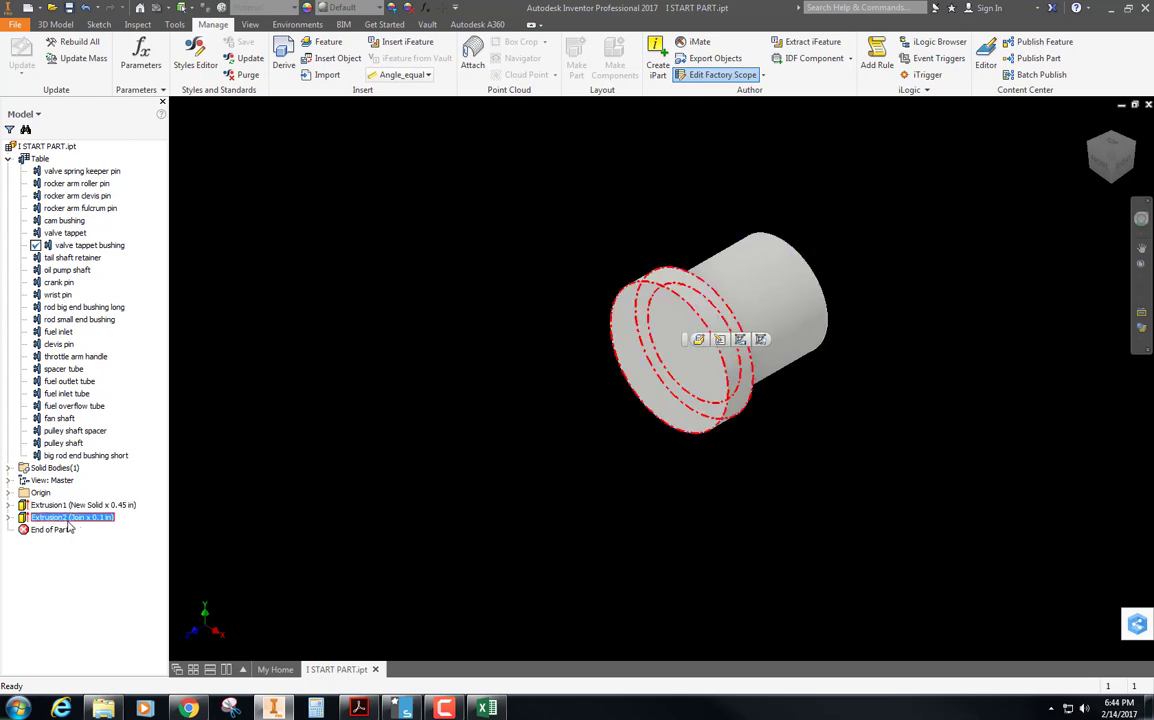
pyautogui.click(62, 518)
pyautogui.write('FLANGE')
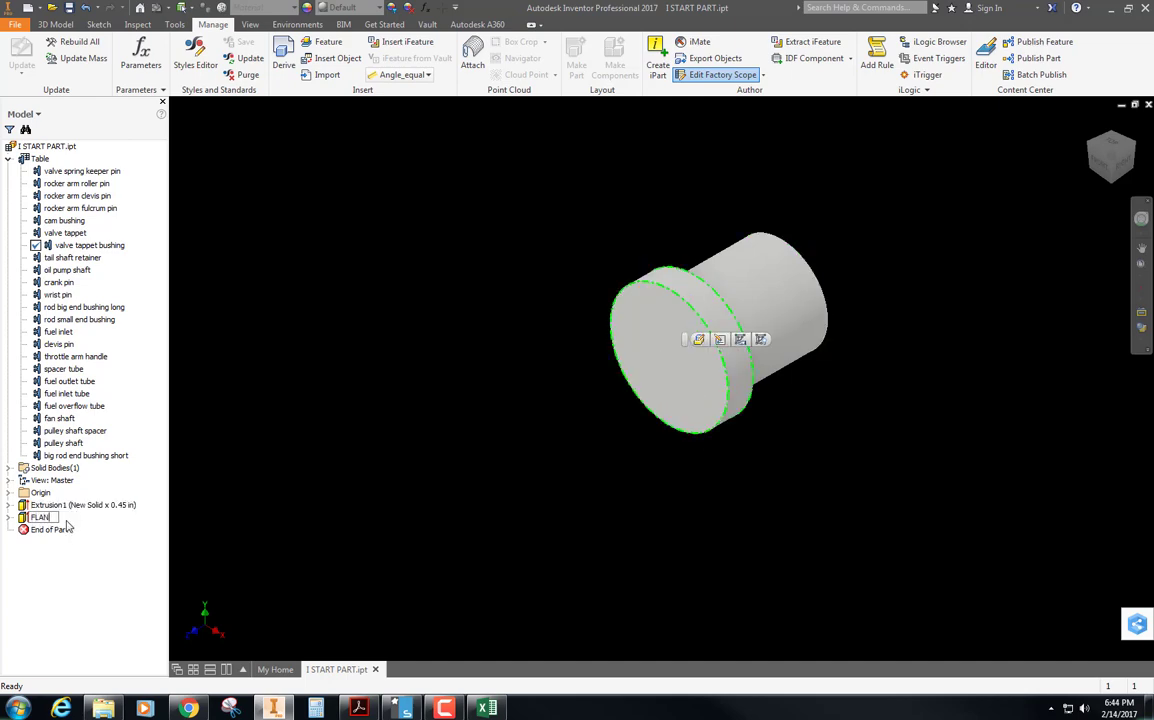
pyautogui.press('Return')
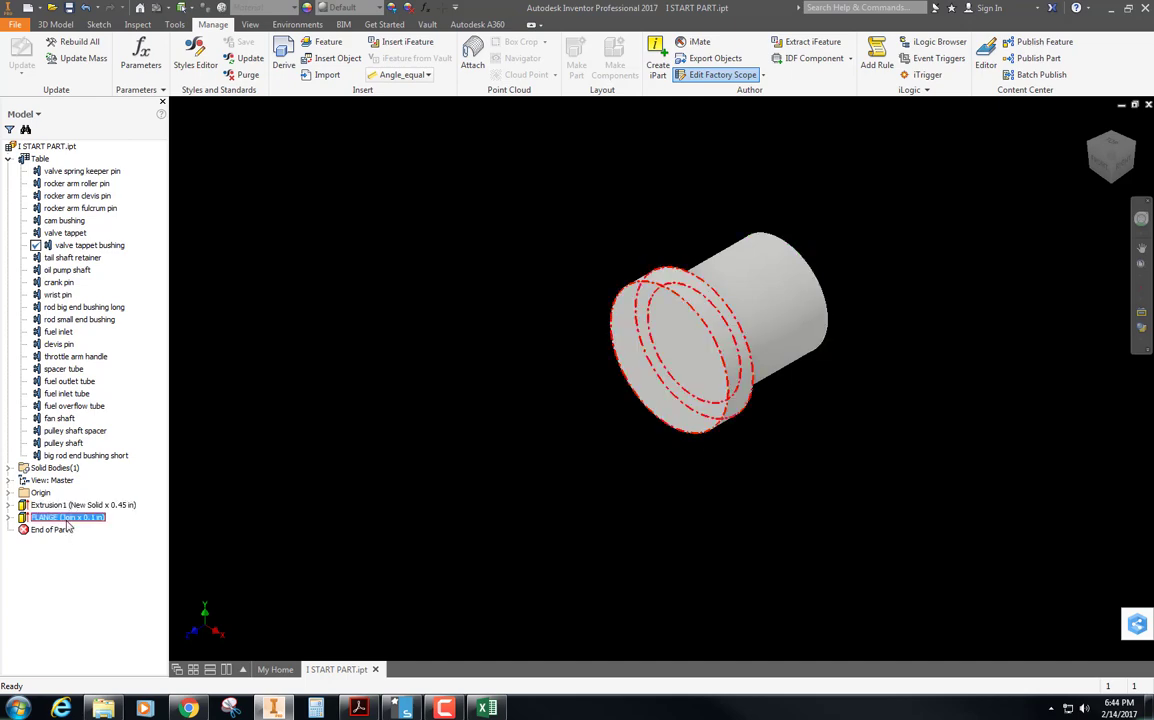
pyautogui.click(234, 186)
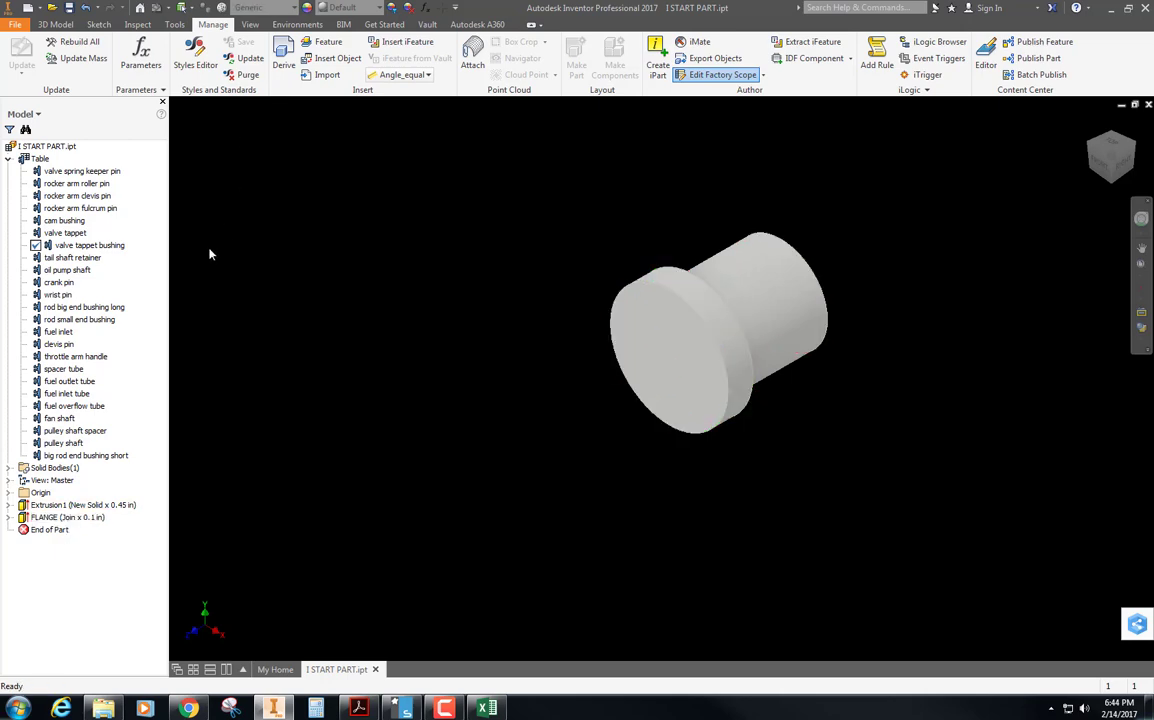
# Activate the valve spring keeper pin member to check its flange, and switch to the member table in Excel
pyautogui.doubleClick(75, 170)
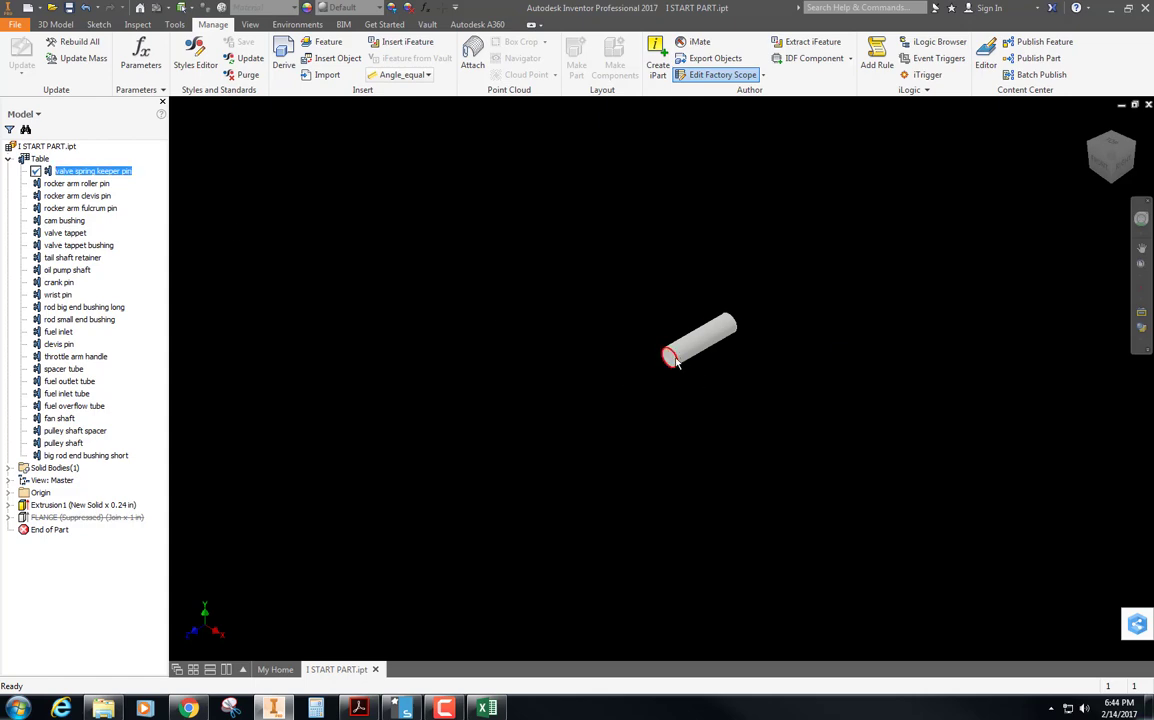
pyautogui.click(431, 381)
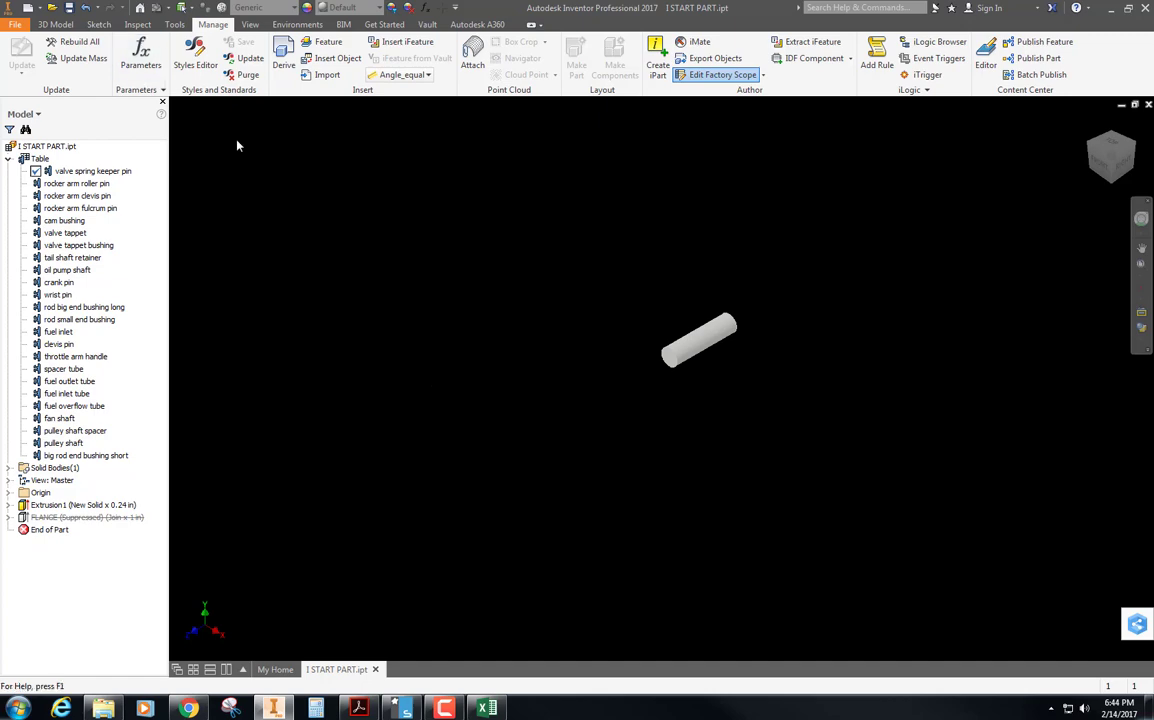
pyautogui.hotkey('alt', 'Tab')
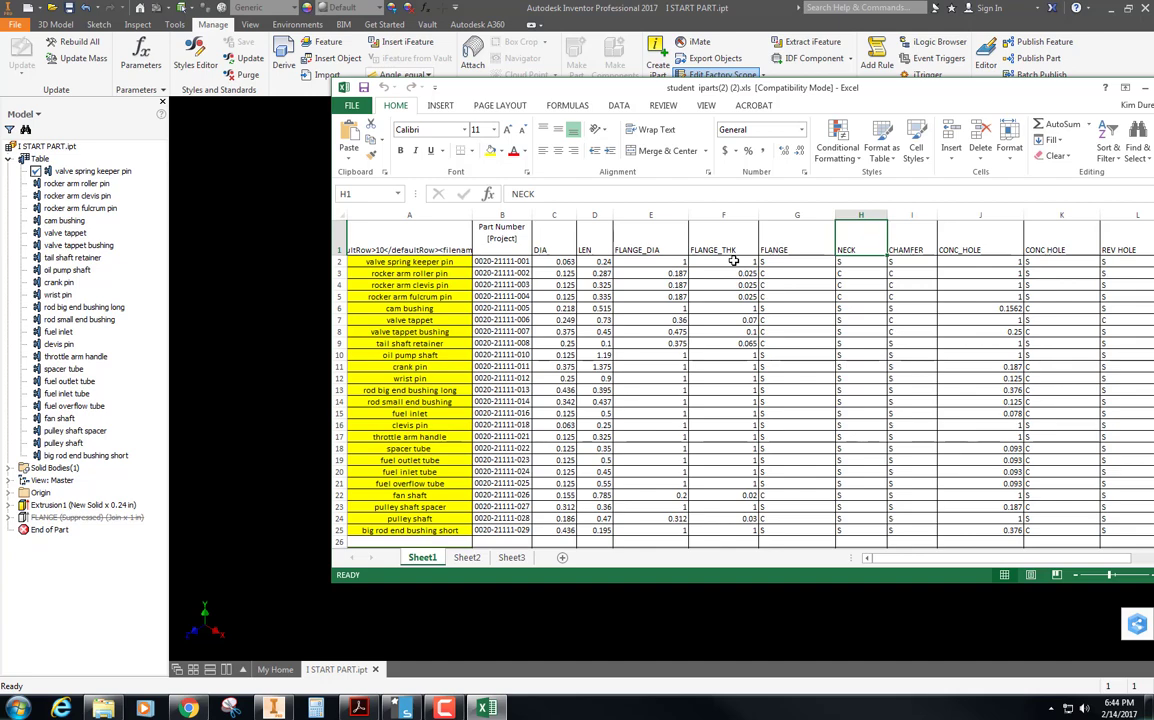
# Move the Excel window aside and activate the rocker arm roller pin member in Inventor
pyautogui.moveTo(723, 84); pyautogui.dragTo(1126, 73)
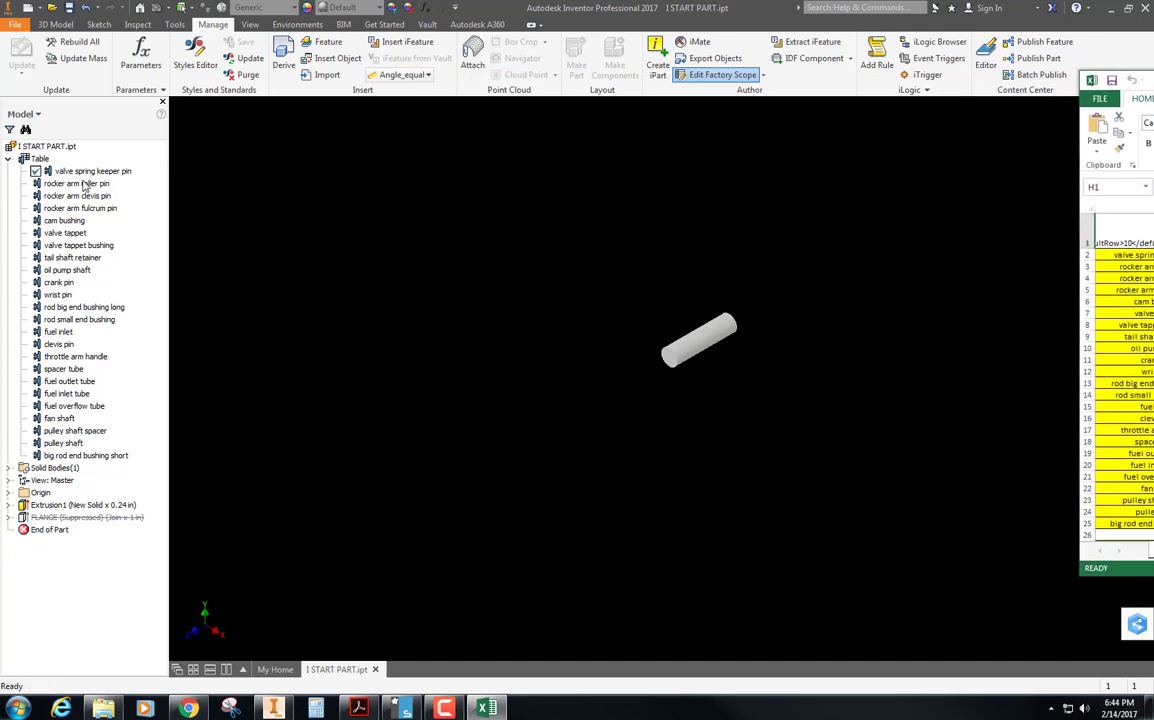
pyautogui.click(86, 187)
pyautogui.doubleClick(86, 187)
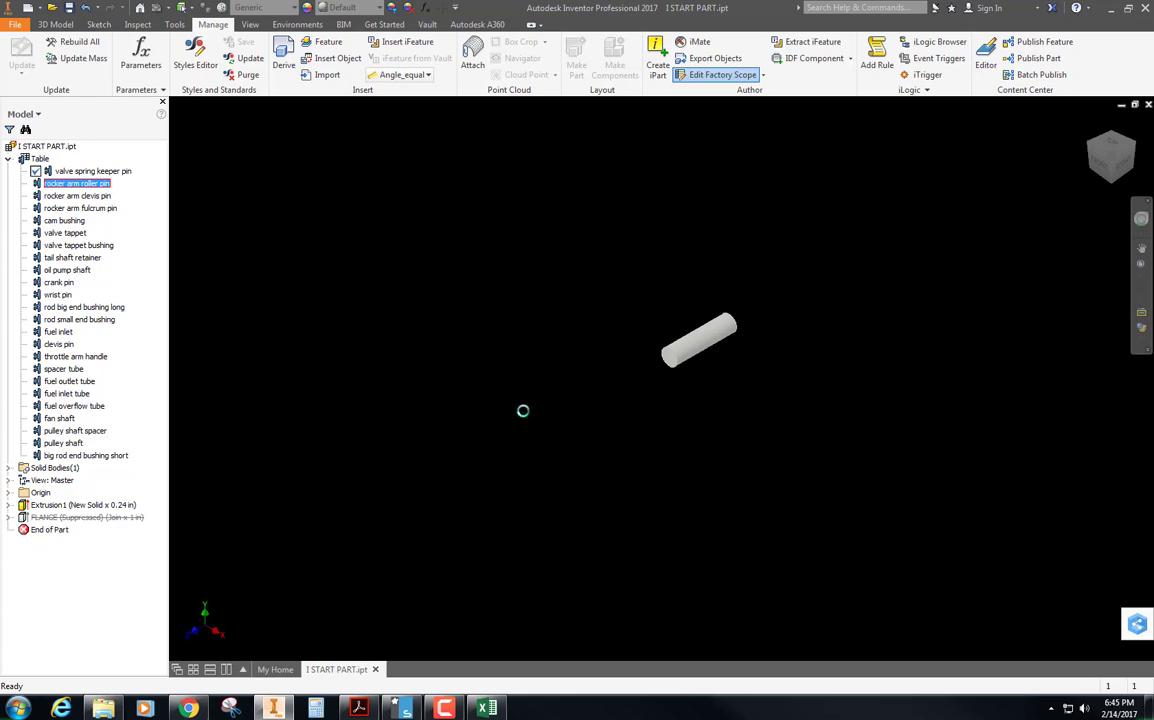
pyautogui.scroll(-4, 800, 285)
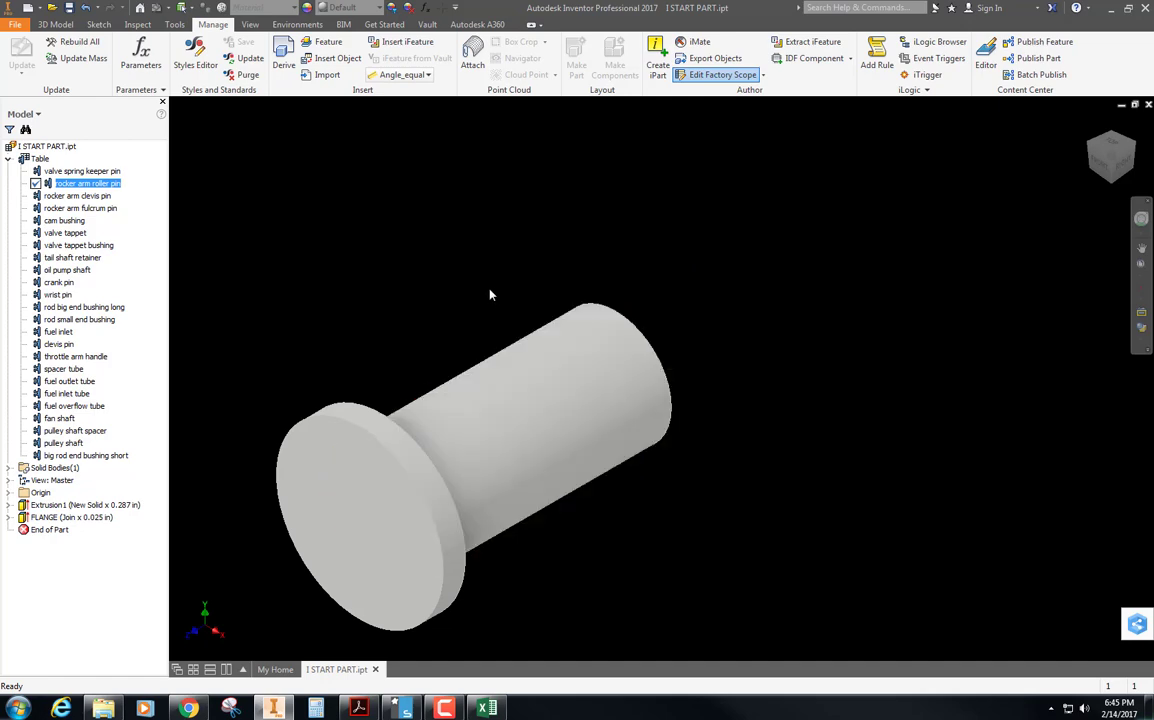
# Start a sketch on the YZ plane and slice the graphics at the sketch plane
pyautogui.click(10, 492)
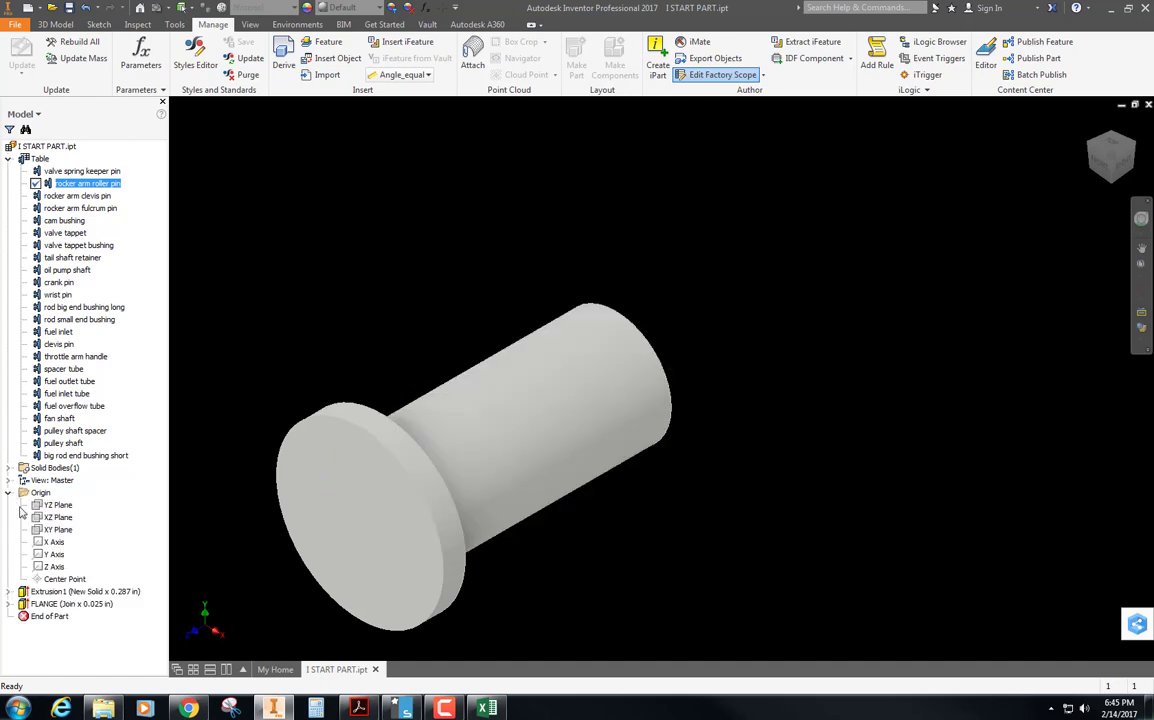
pyautogui.click(57, 505)
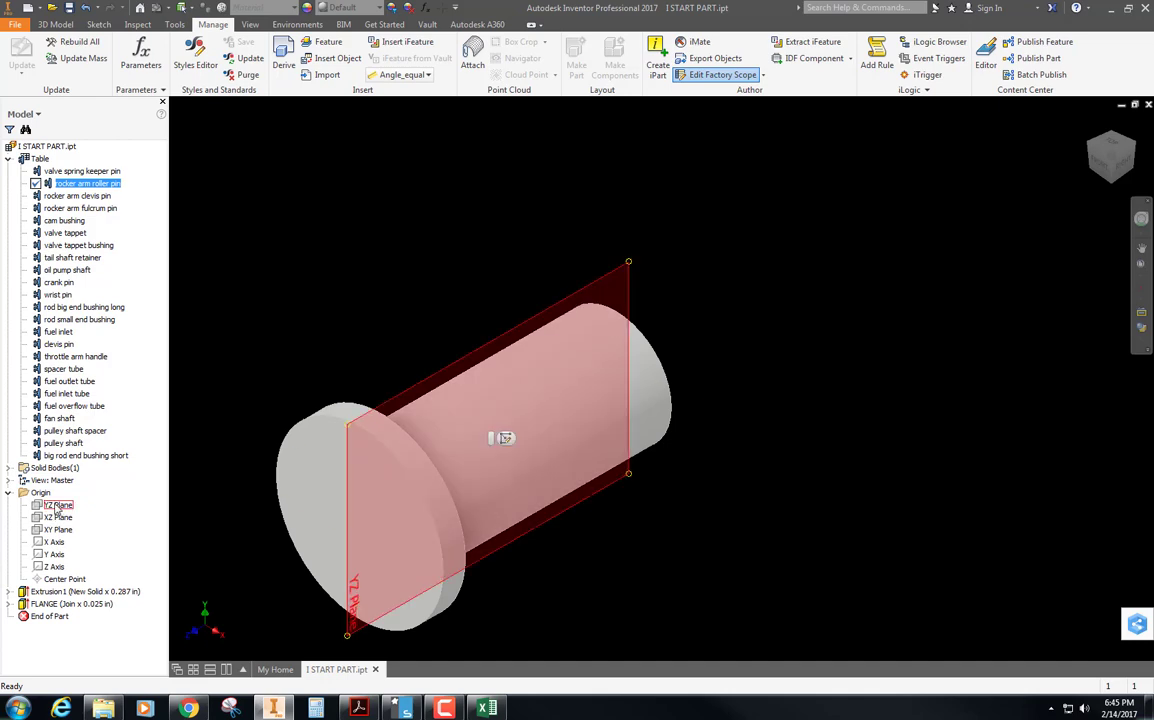
pyautogui.click(505, 437)
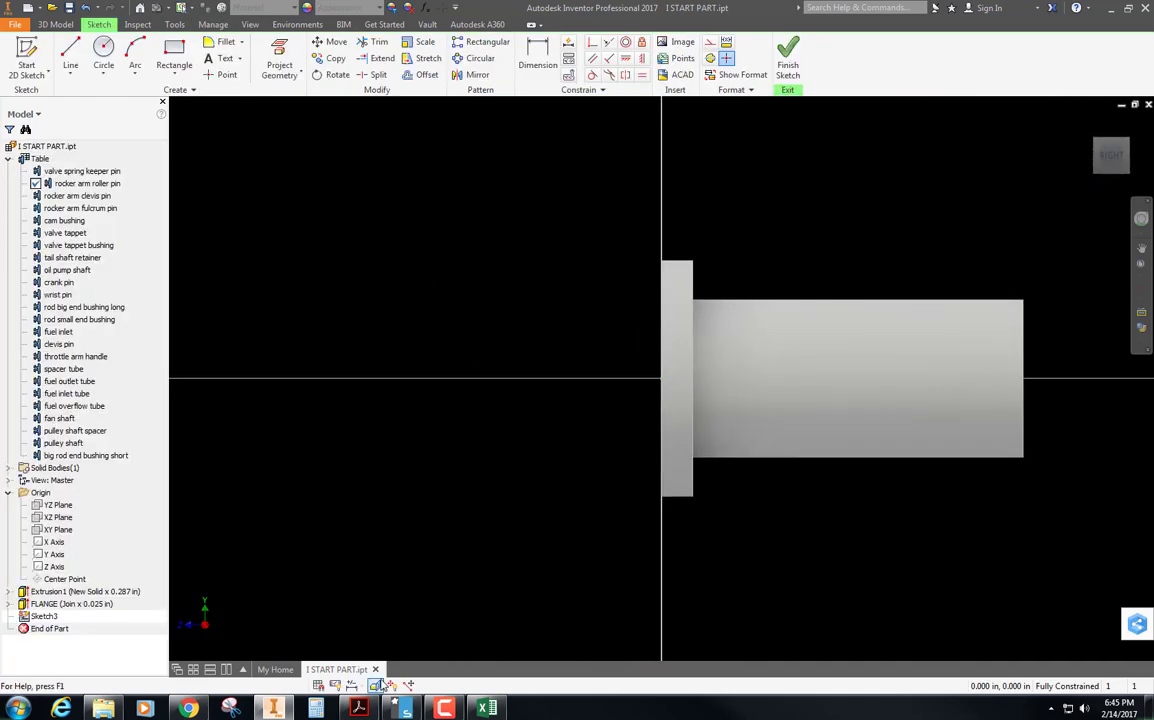
pyautogui.click(375, 686)
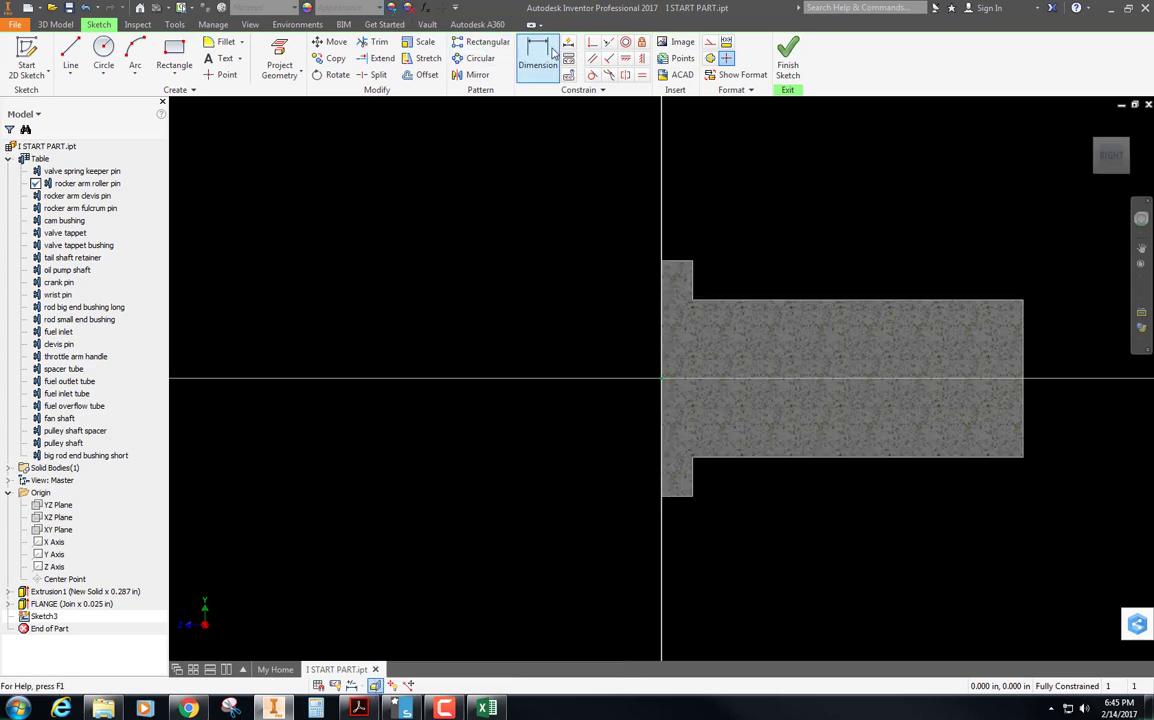
# Project the XZ and XY origin planes into the sketch as reference lines
pyautogui.click(281, 57)
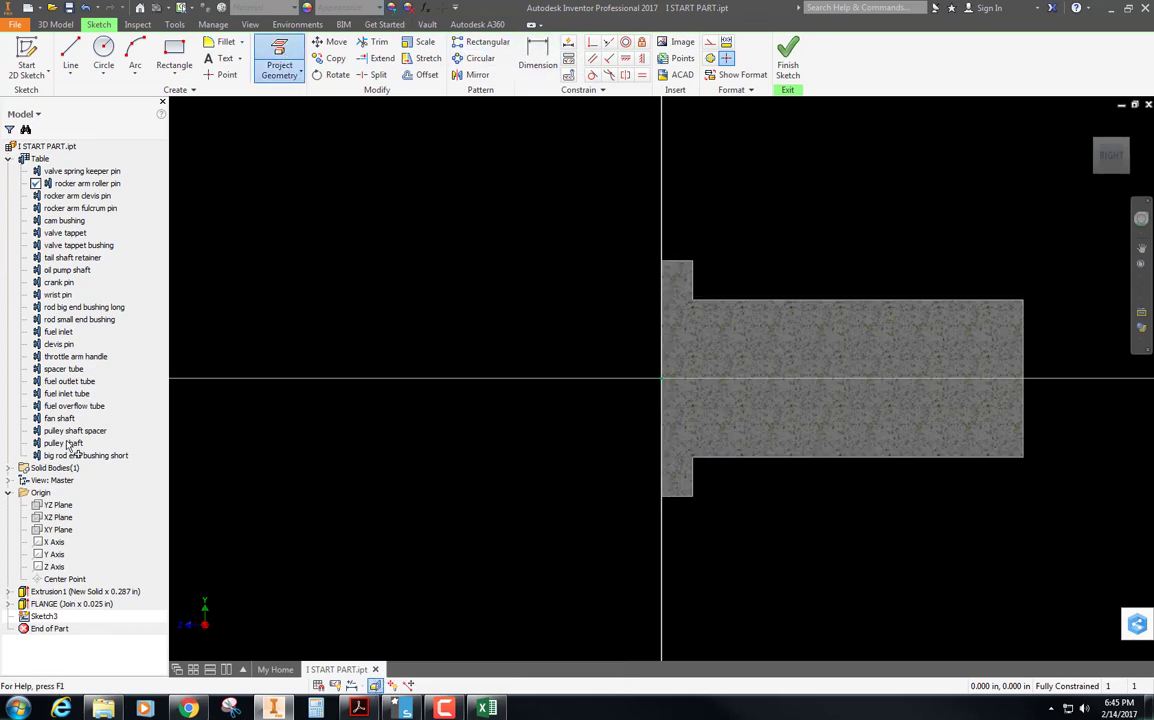
pyautogui.click(58, 517)
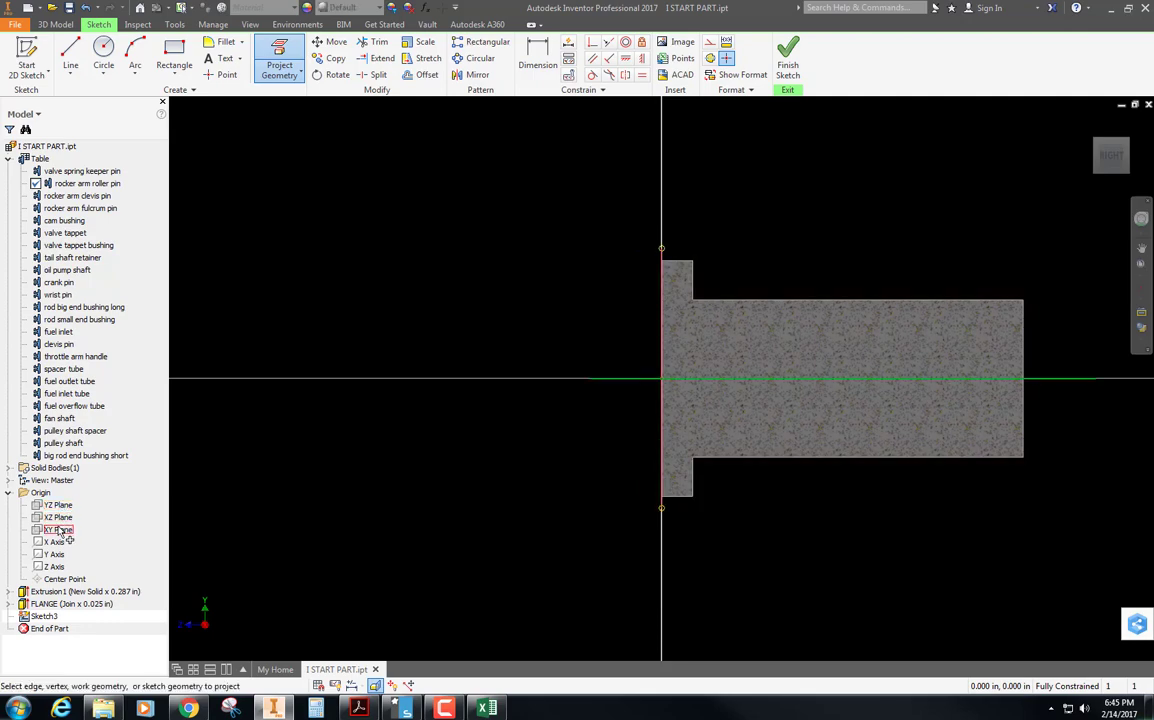
pyautogui.click(58, 505)
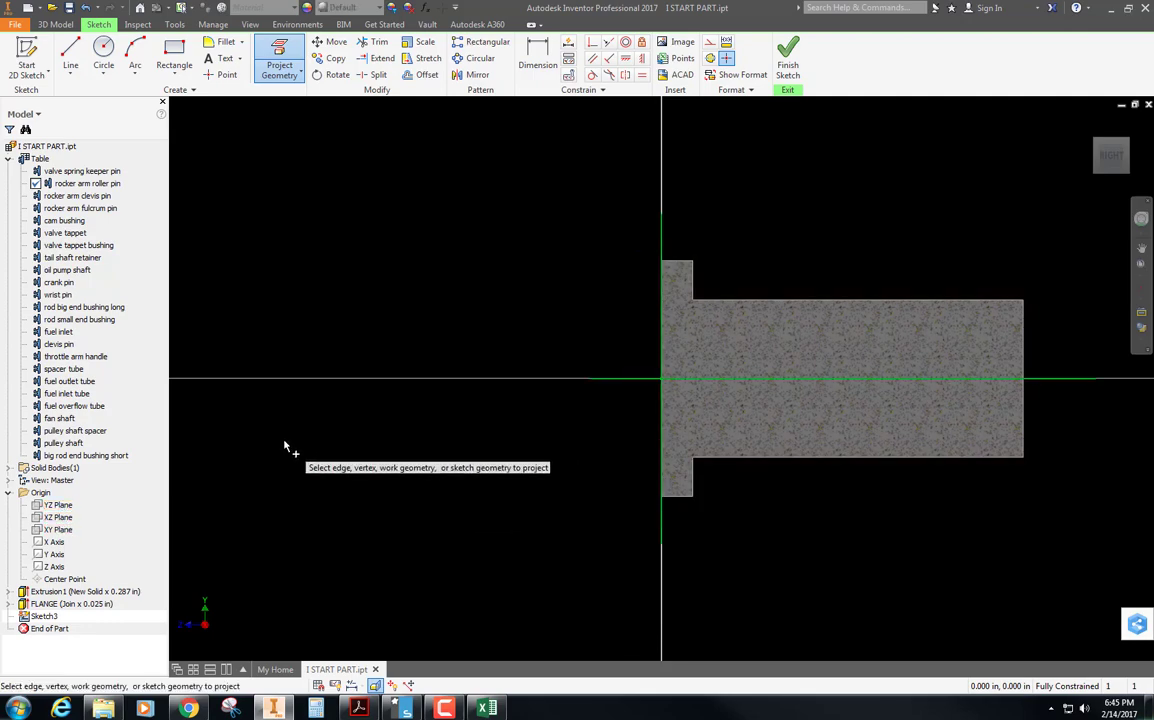
# Project the pin's free end edge and its upper long edge into the sketch
pyautogui.moveTo(945, 375); pyautogui.dragTo(823, 366, button='middle')
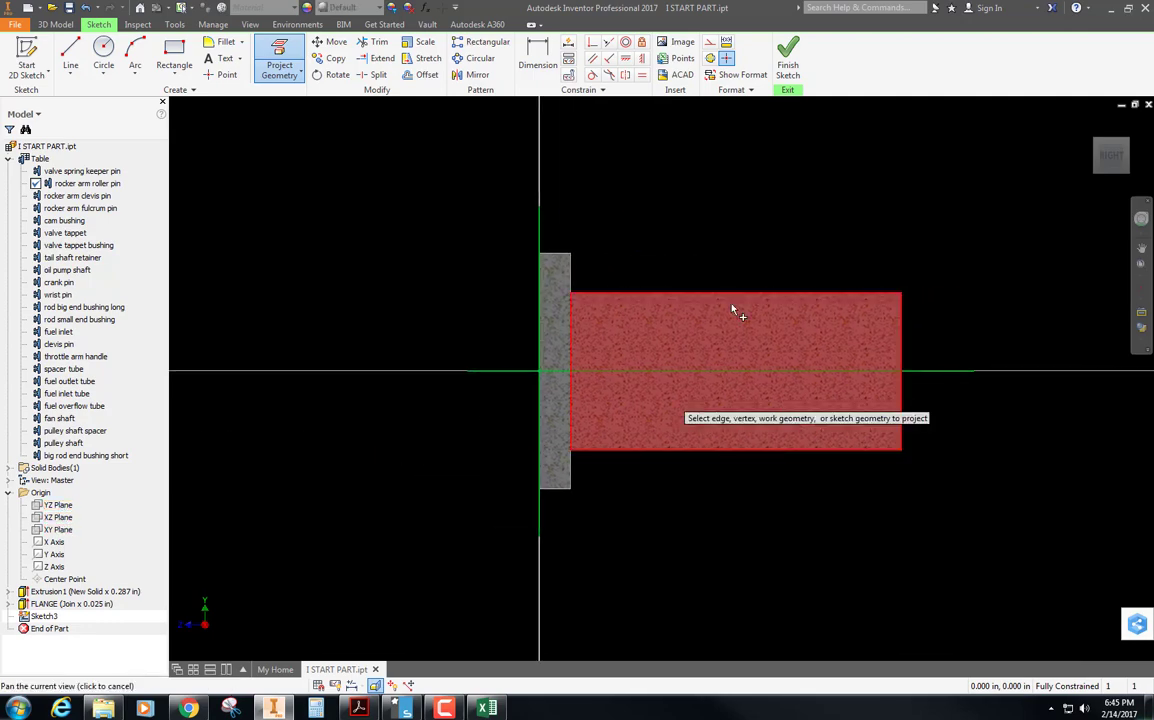
pyautogui.click(282, 79)
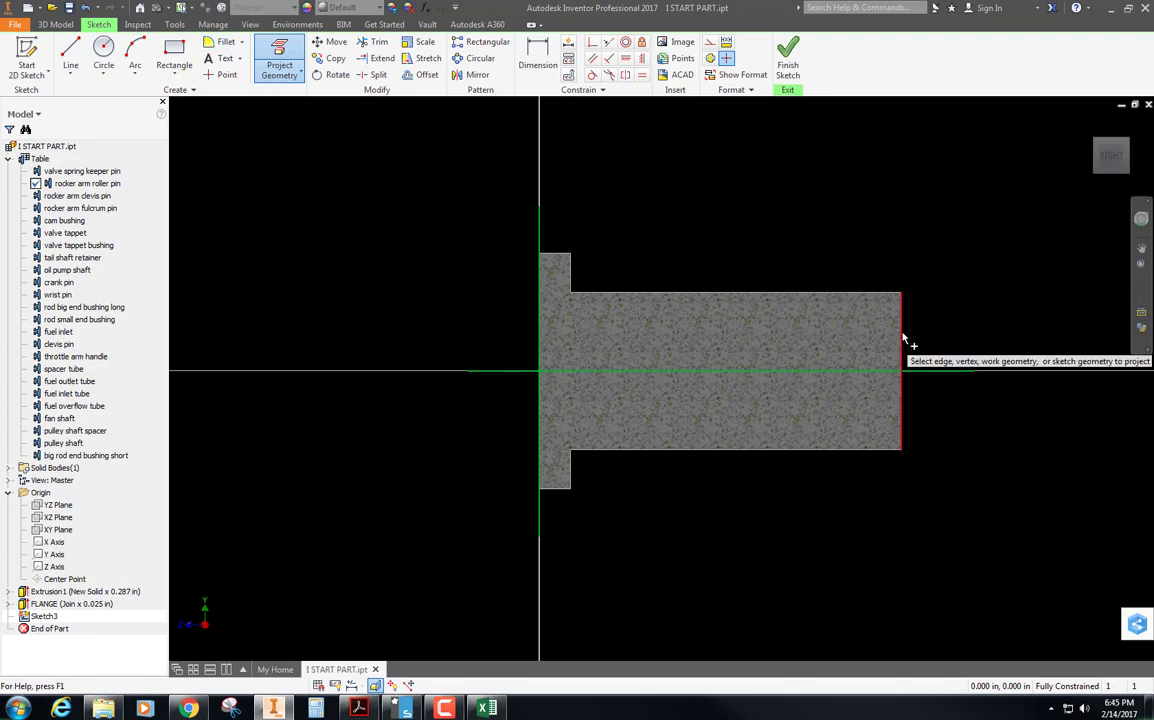
pyautogui.click(902, 337)
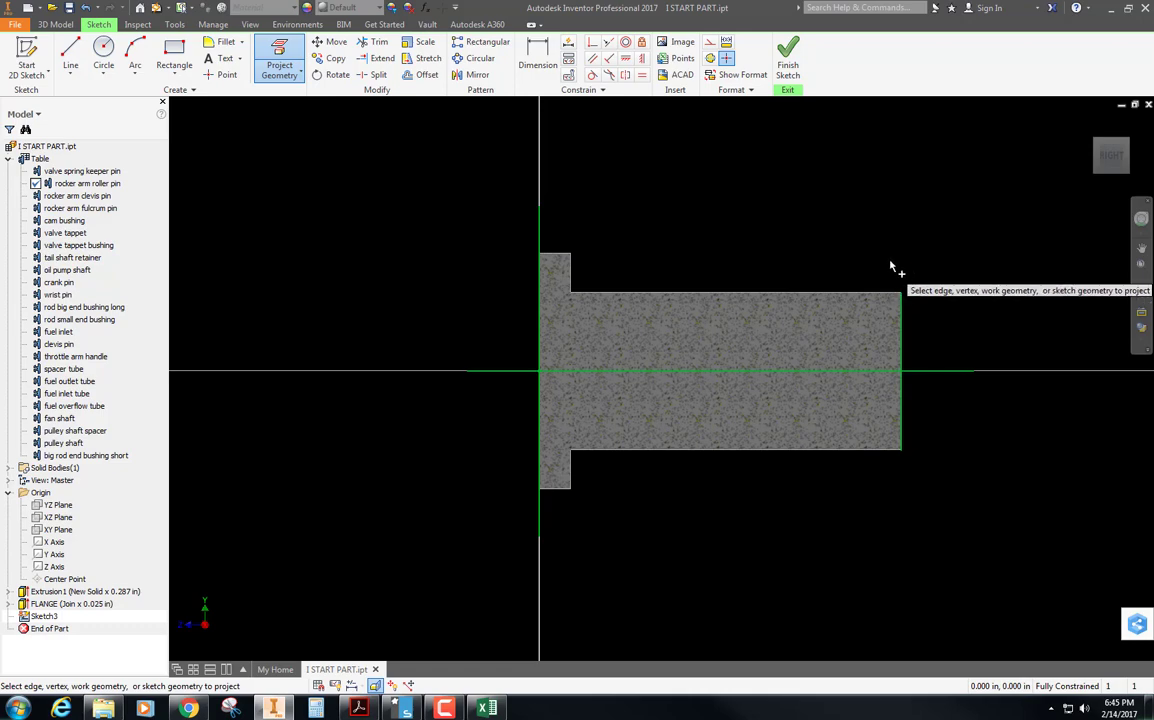
pyautogui.click(174, 55)
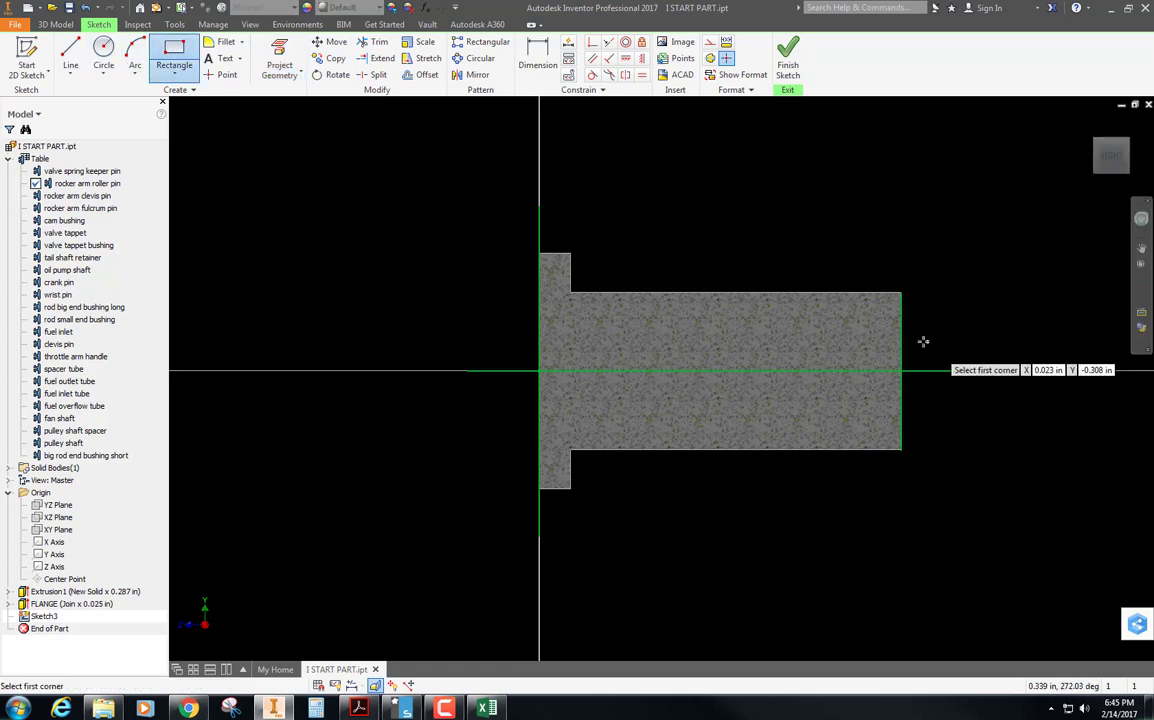
pyautogui.click(279, 60)
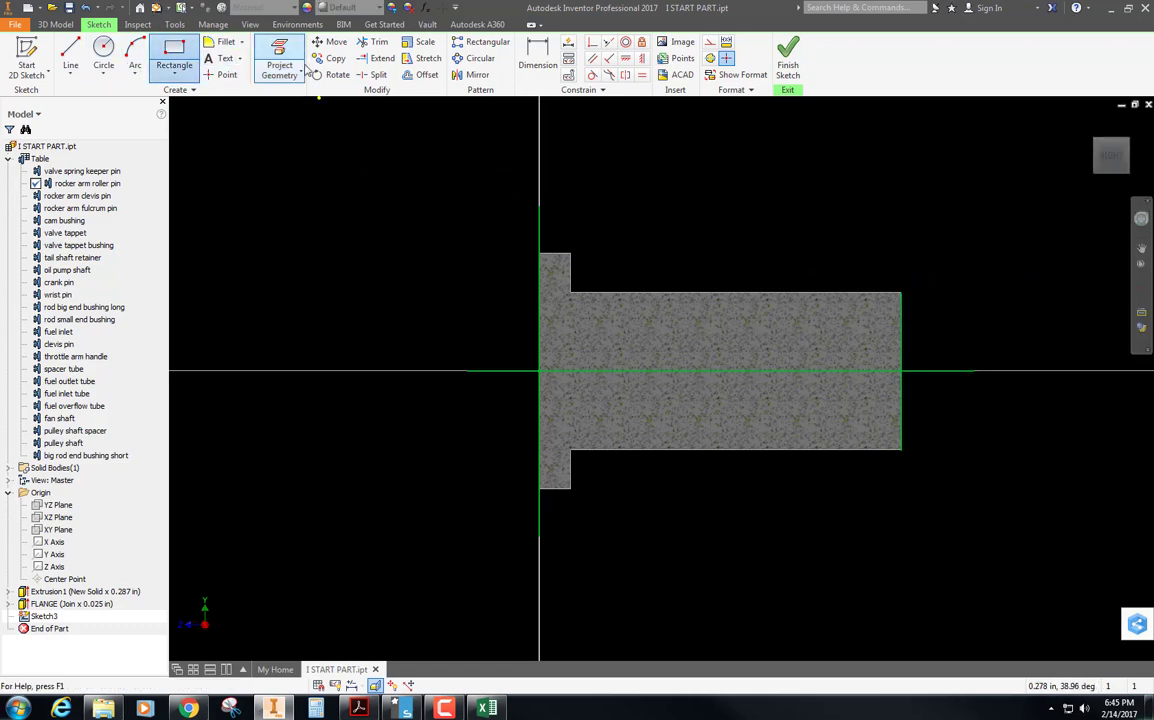
pyautogui.click(826, 301)
# Sketch a small rectangle for the neck from the pin's upper edge down into the body, near the free end
pyautogui.press('r')
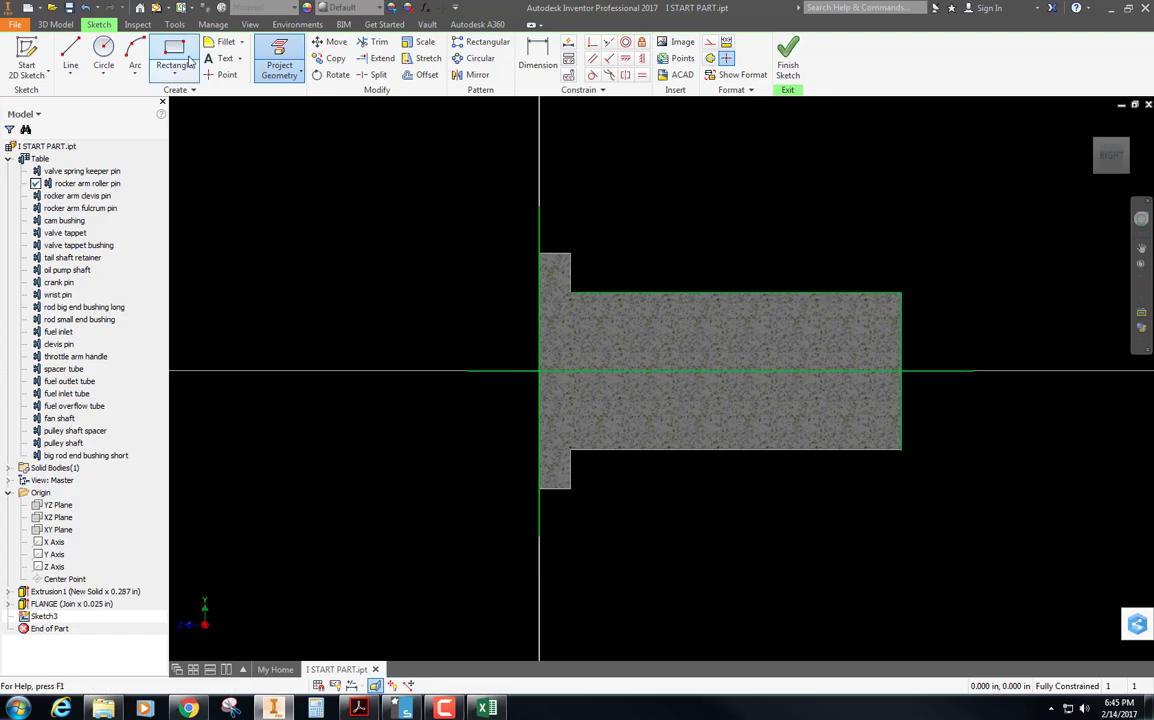
pyautogui.click(813, 295)
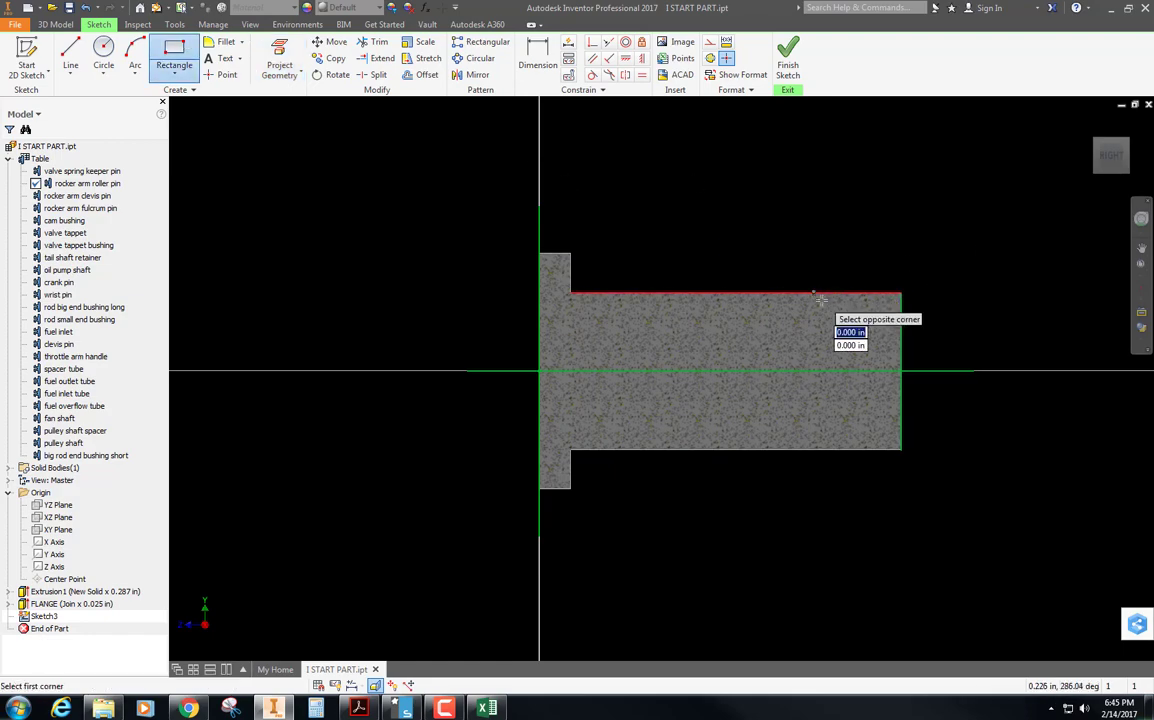
pyautogui.click(845, 337)
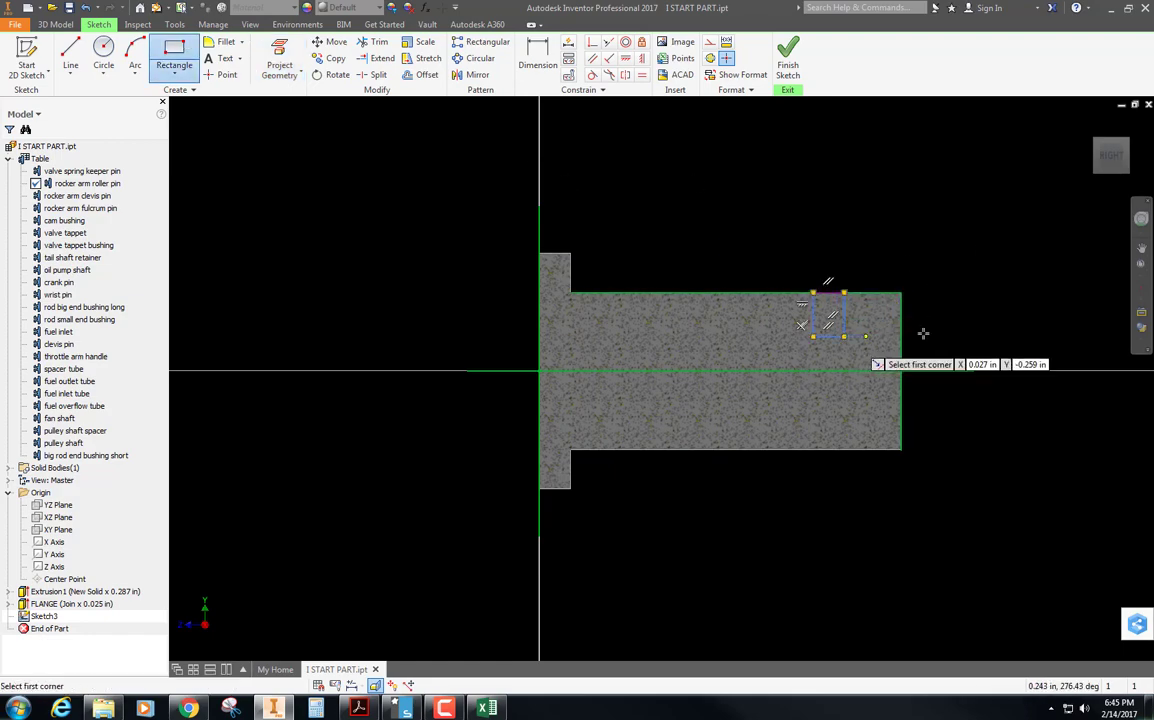
# Dimension the gap between the rectangle's outer side and the pin's free end edge as .03 in
pyautogui.click(537, 55)
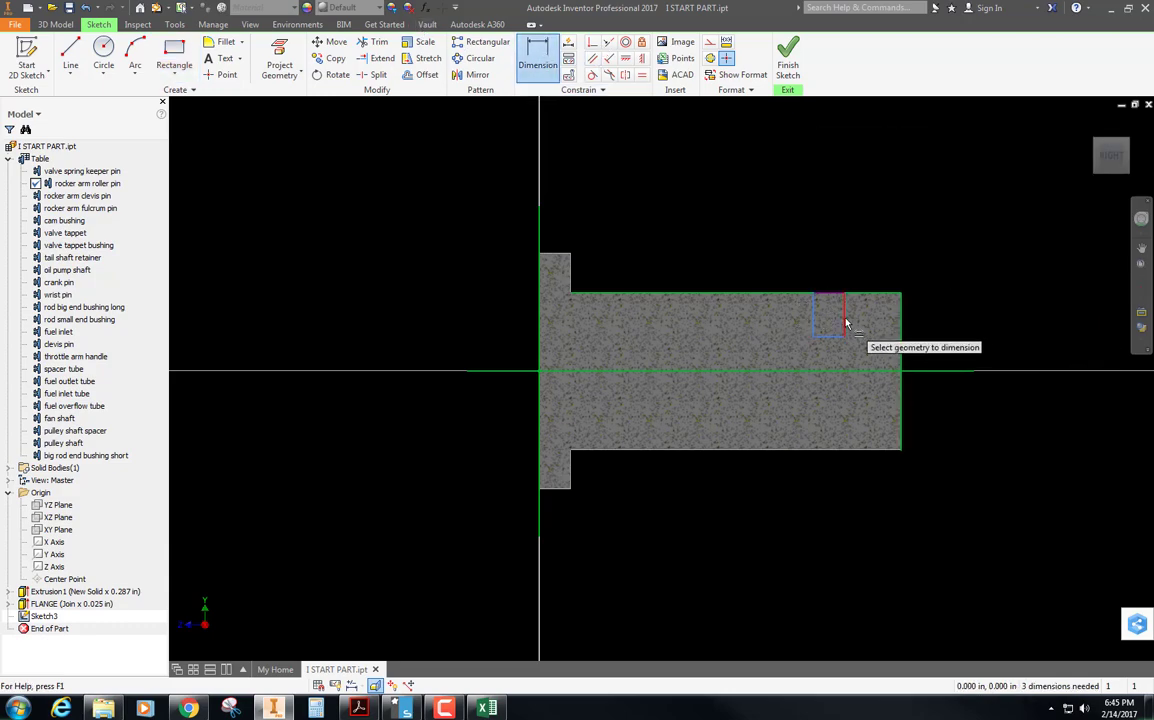
pyautogui.click(899, 322)
pyautogui.click(872, 256)
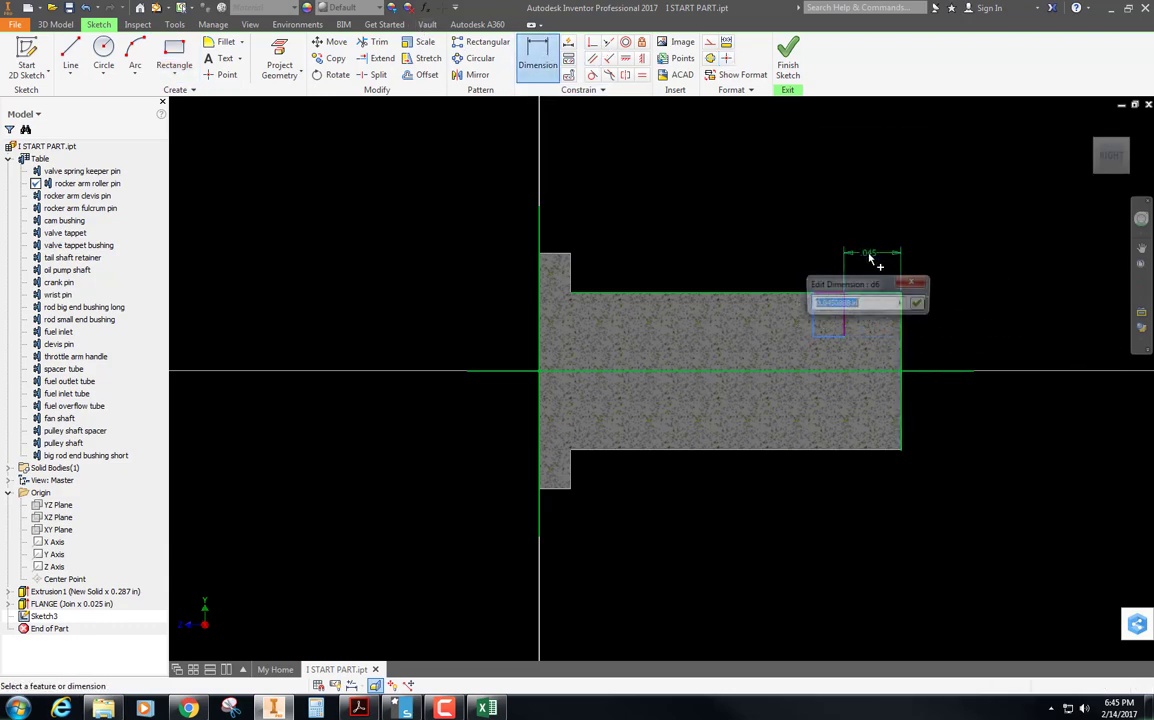
pyautogui.write('.03')
pyautogui.press('Return')
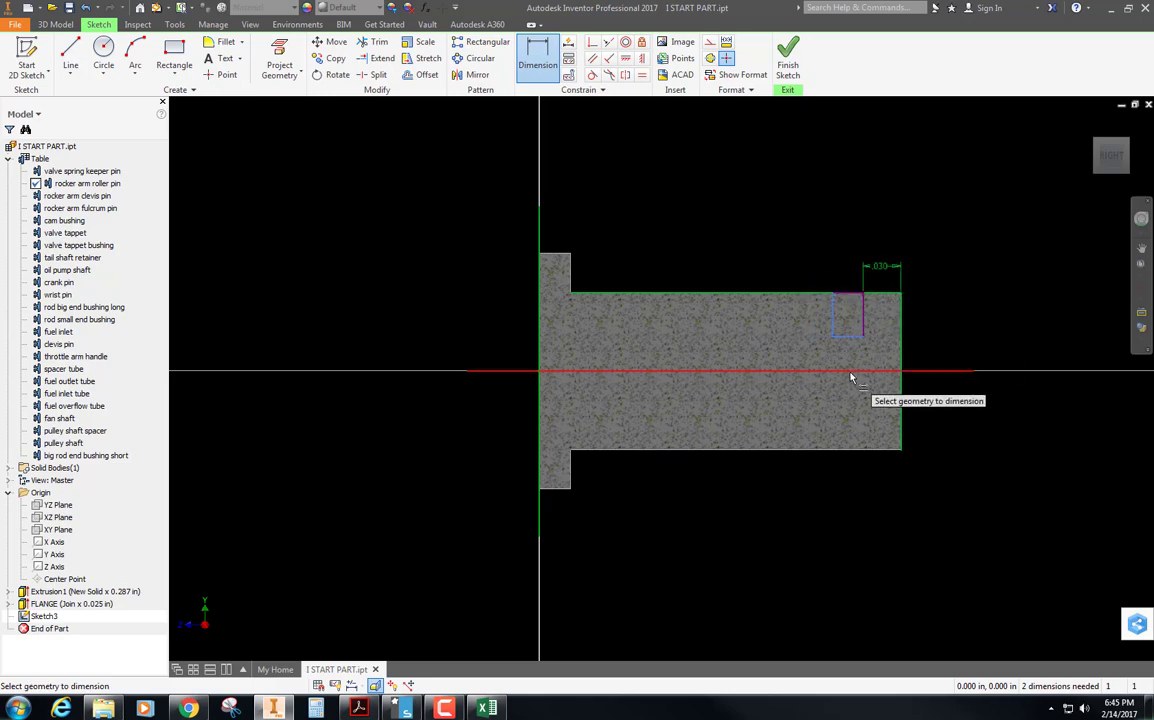
pyautogui.press('Escape')
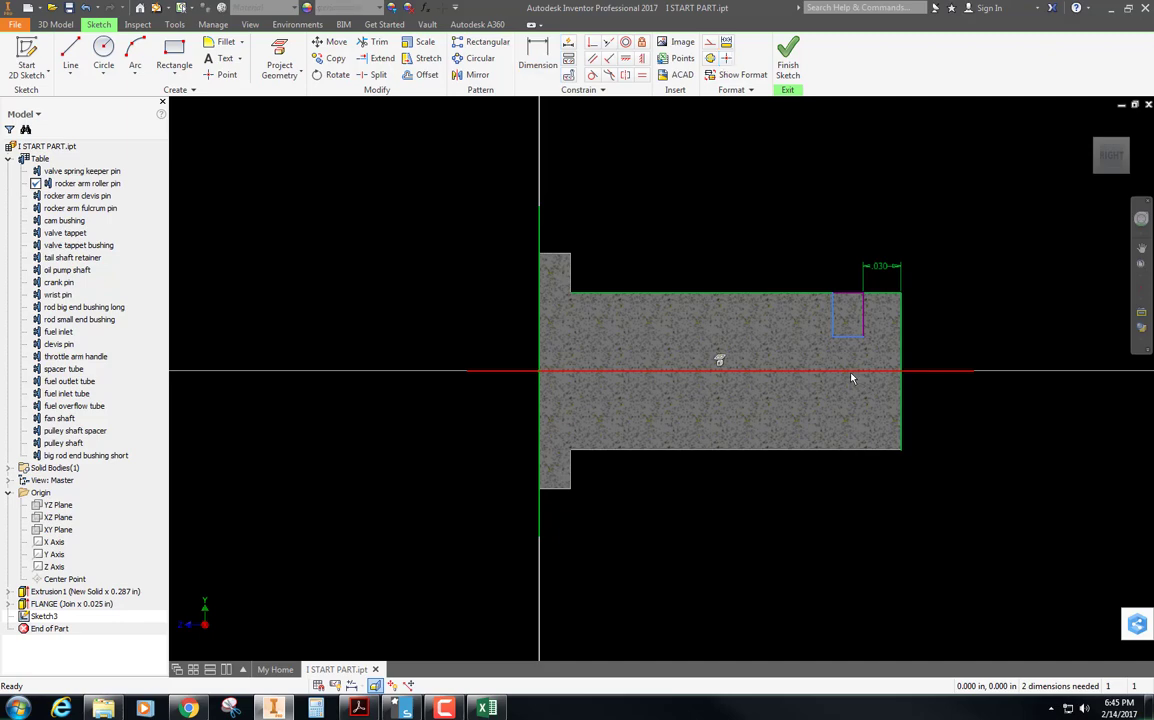
# Convert the horizontal reference line to a centerline and dimension the rectangle's inner edge about it as a .073 in diameter
pyautogui.click(726, 58)
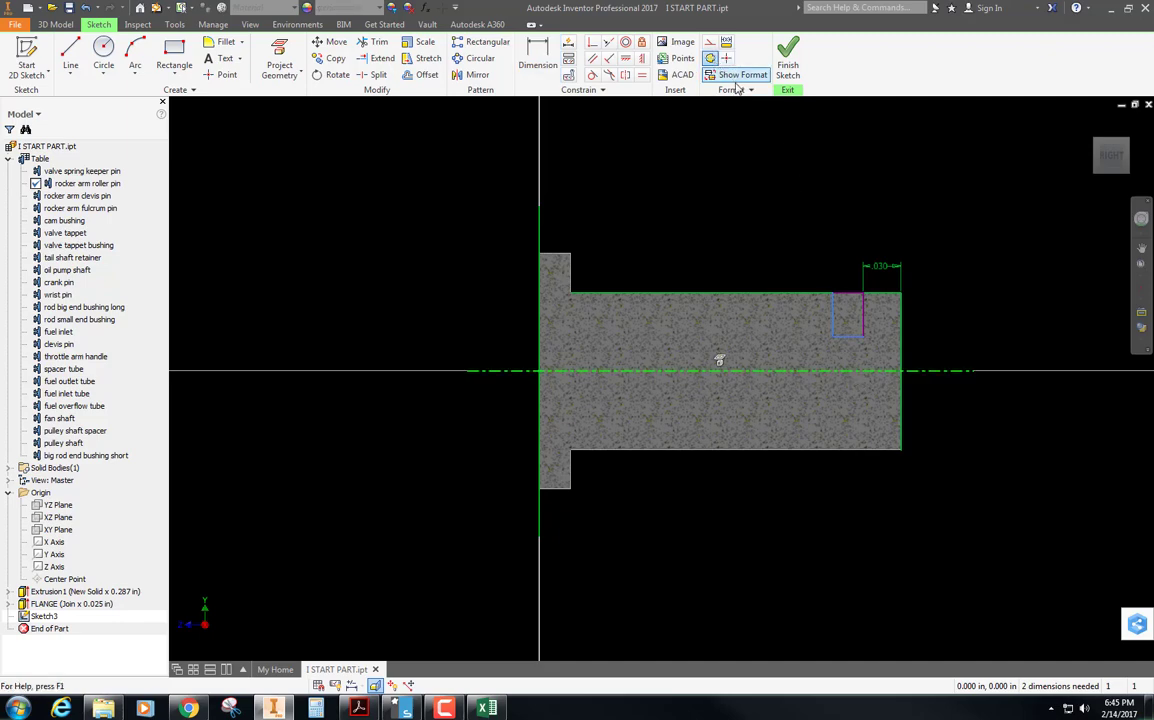
pyautogui.click(537, 58)
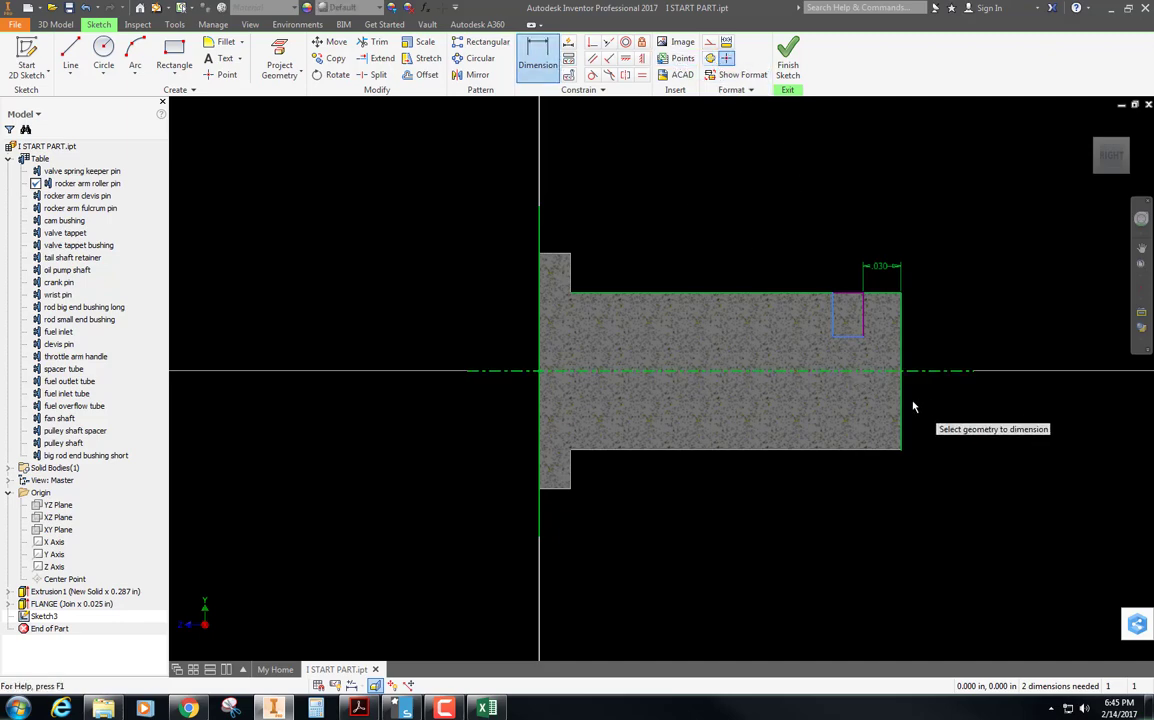
pyautogui.click(848, 336)
pyautogui.click(853, 372)
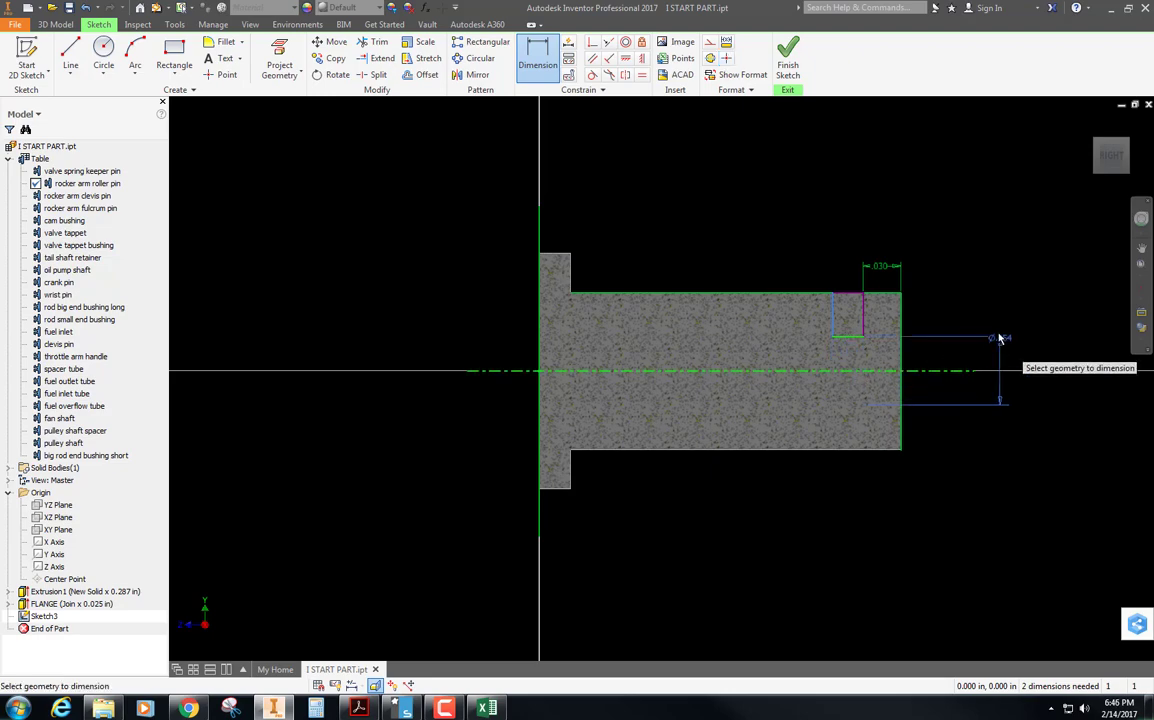
pyautogui.click(990, 327)
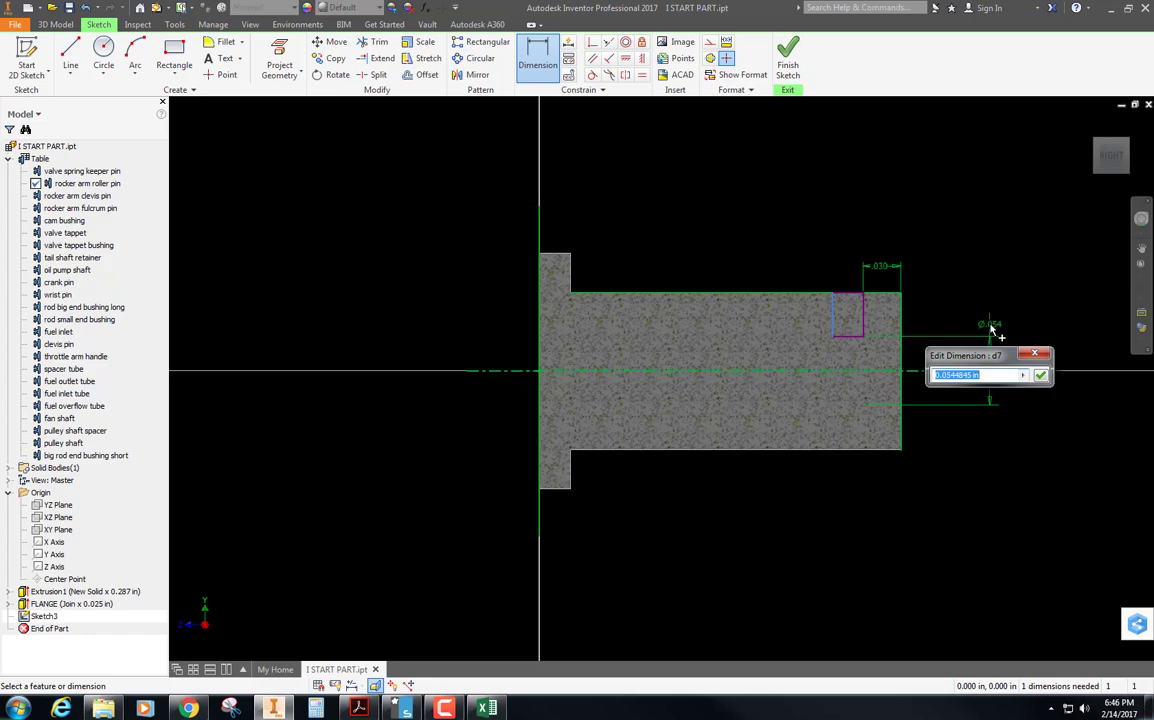
pyautogui.press('F2')
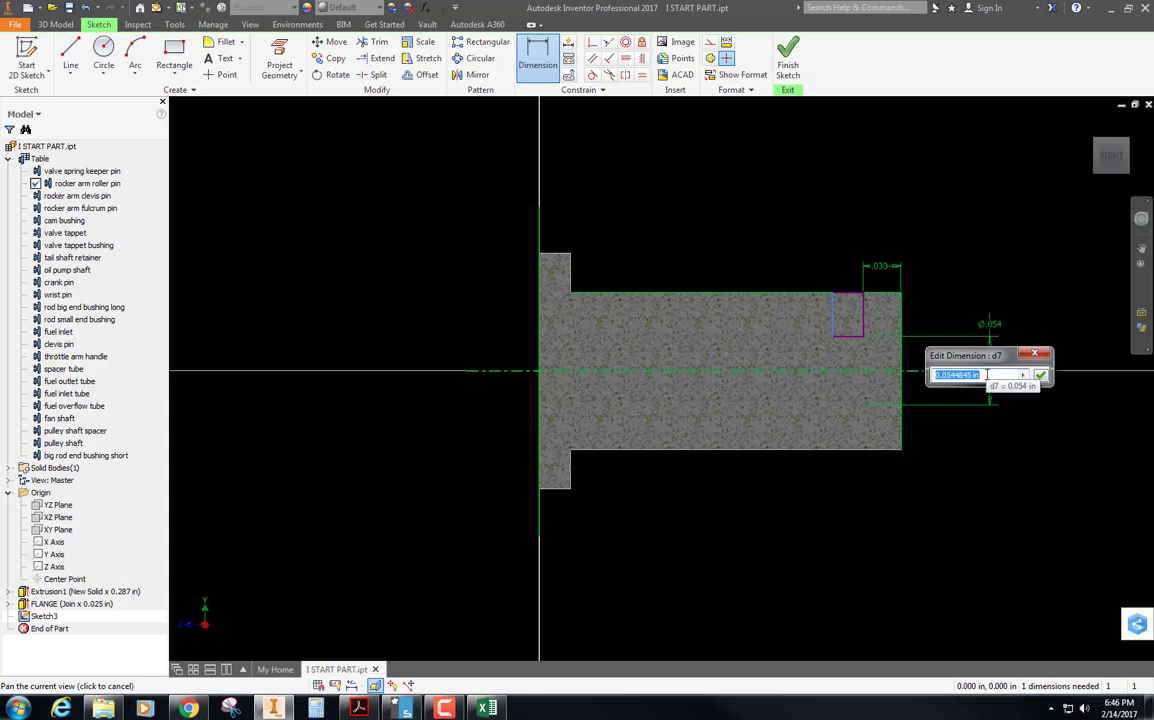
pyautogui.write('.073')
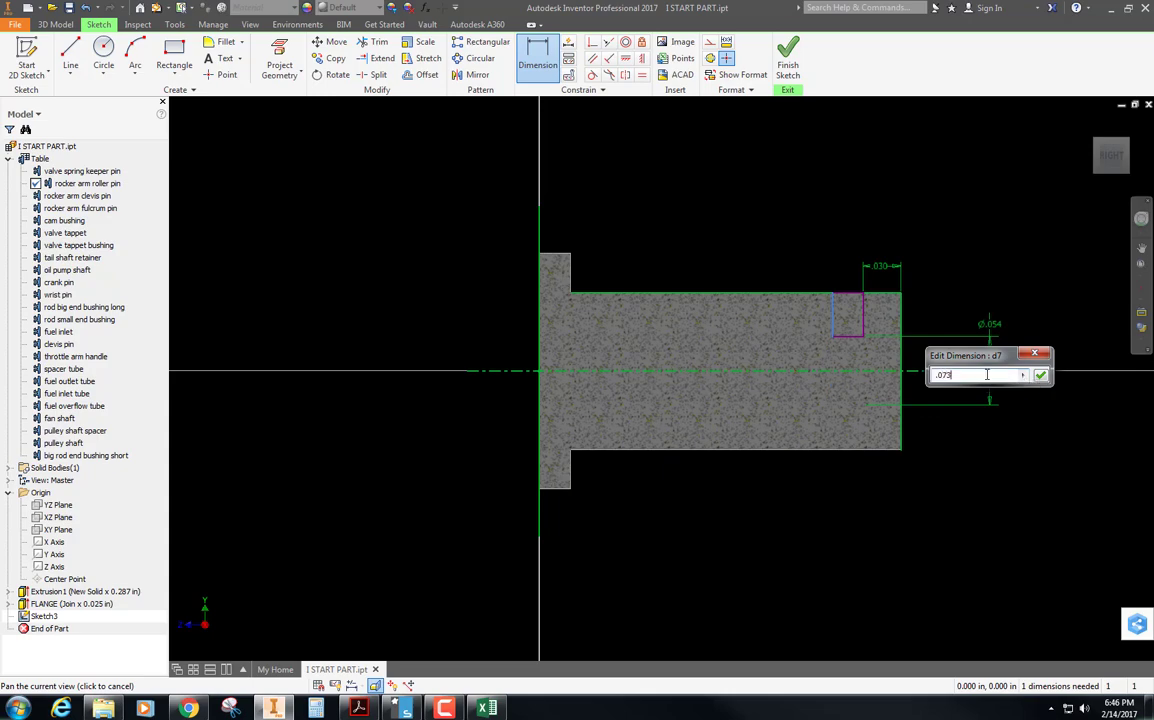
pyautogui.press('Return')
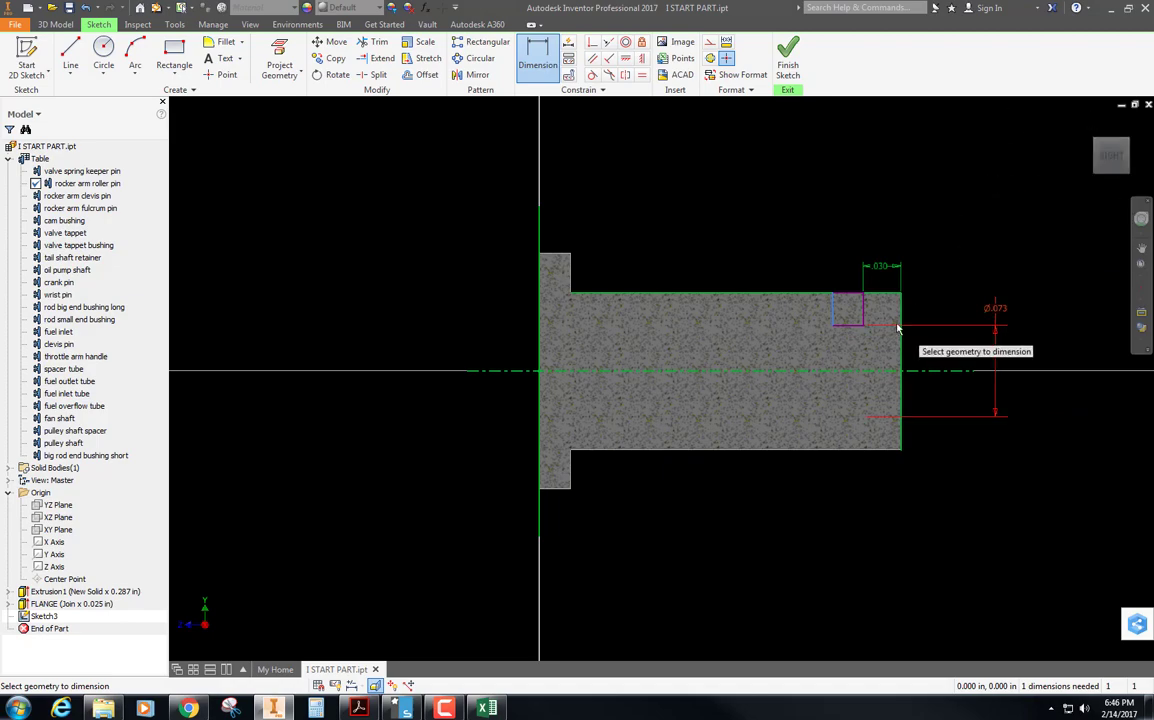
# Dimension the neck rectangle's width as .018 in
pyautogui.click(845, 326)
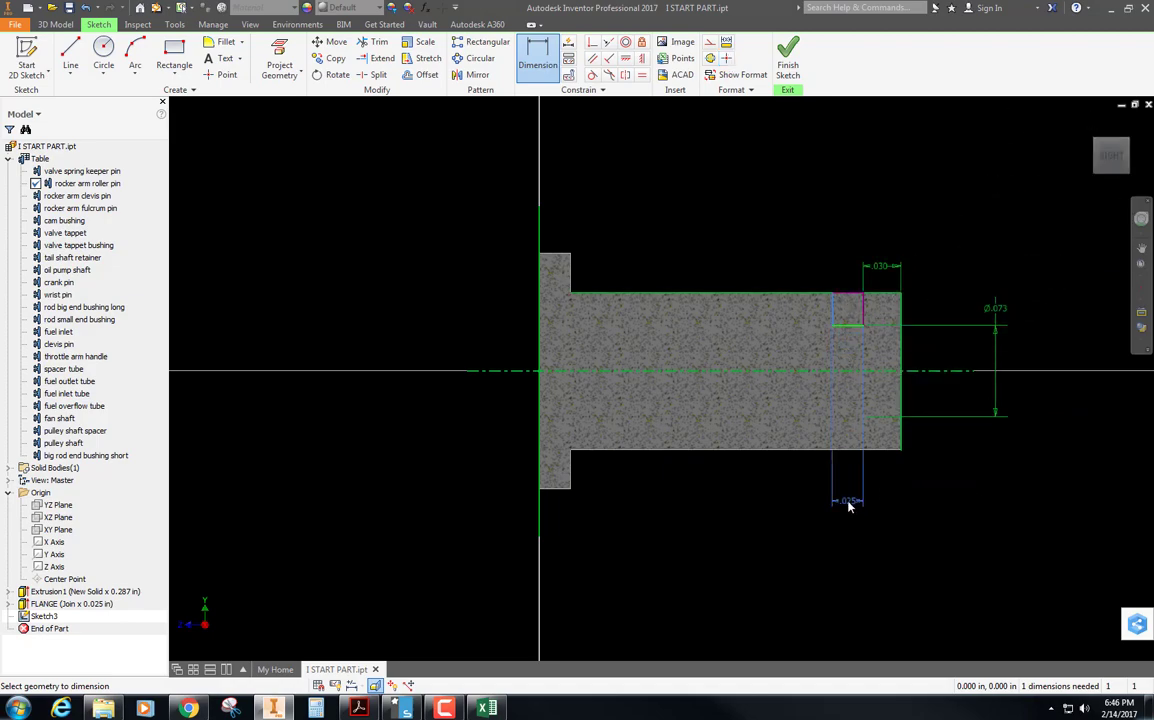
pyautogui.click(848, 500)
pyautogui.write('.018')
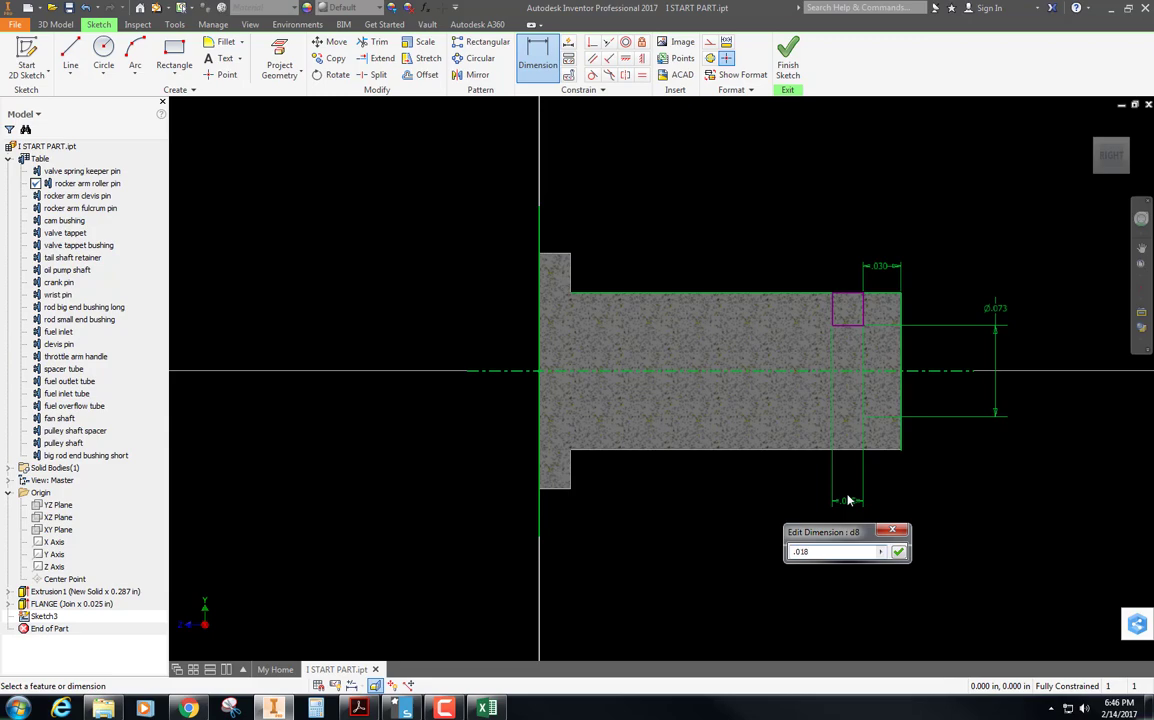
pyautogui.press('Return')
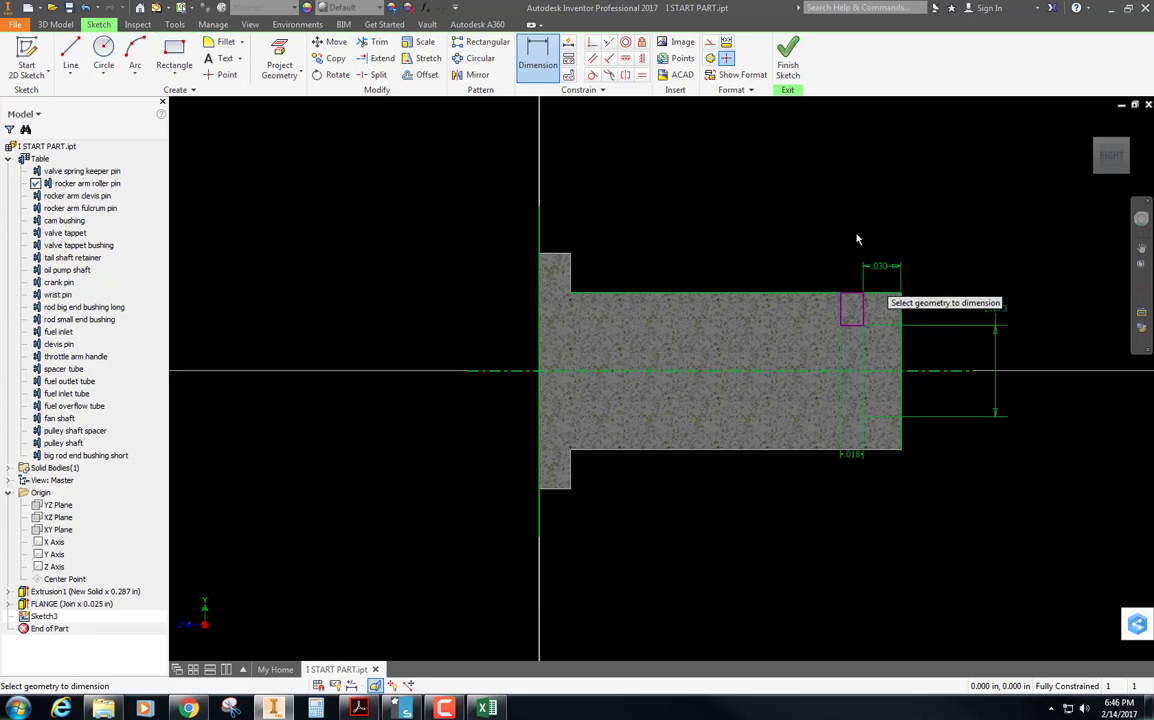
# Revolve the rectangle as a full cut around the pin's centerline to form the neck groove
pyautogui.press('r')
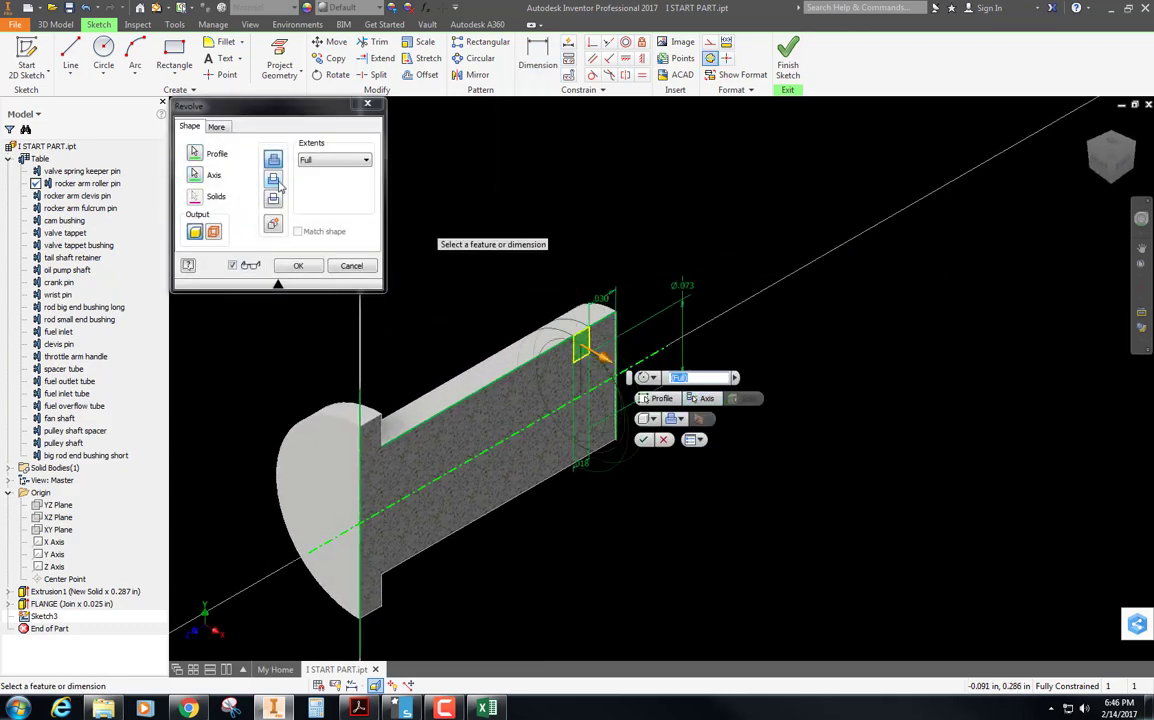
pyautogui.click(195, 175)
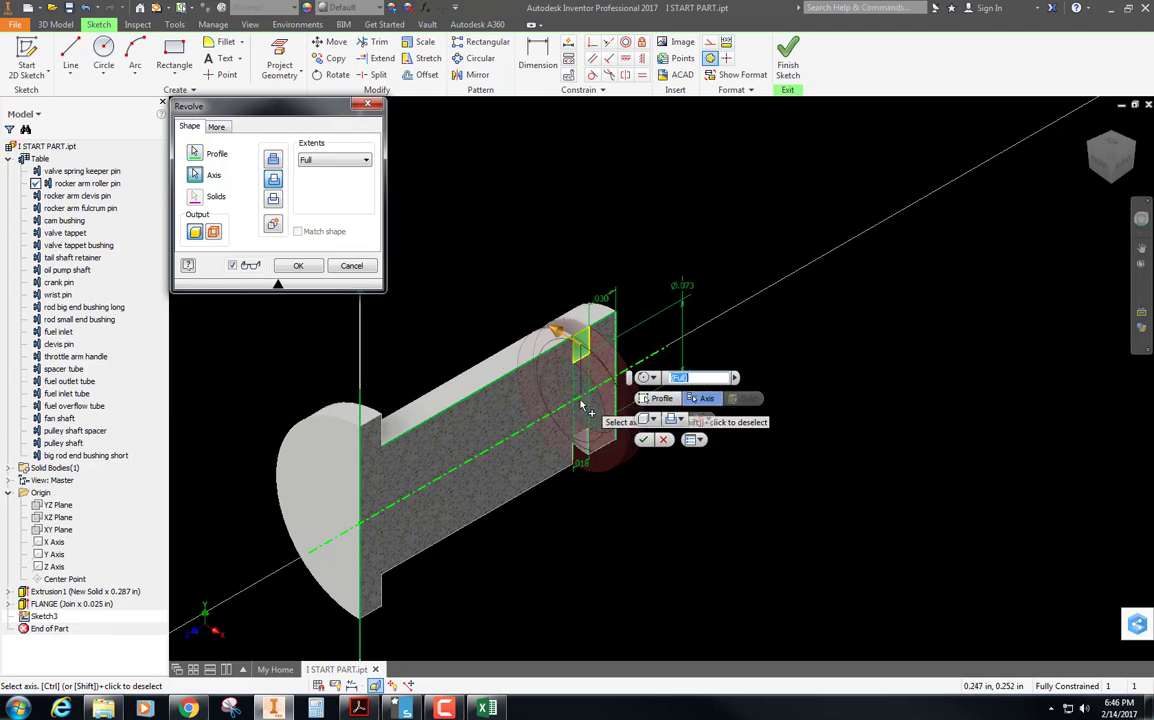
pyautogui.scroll(5, 580, 402)
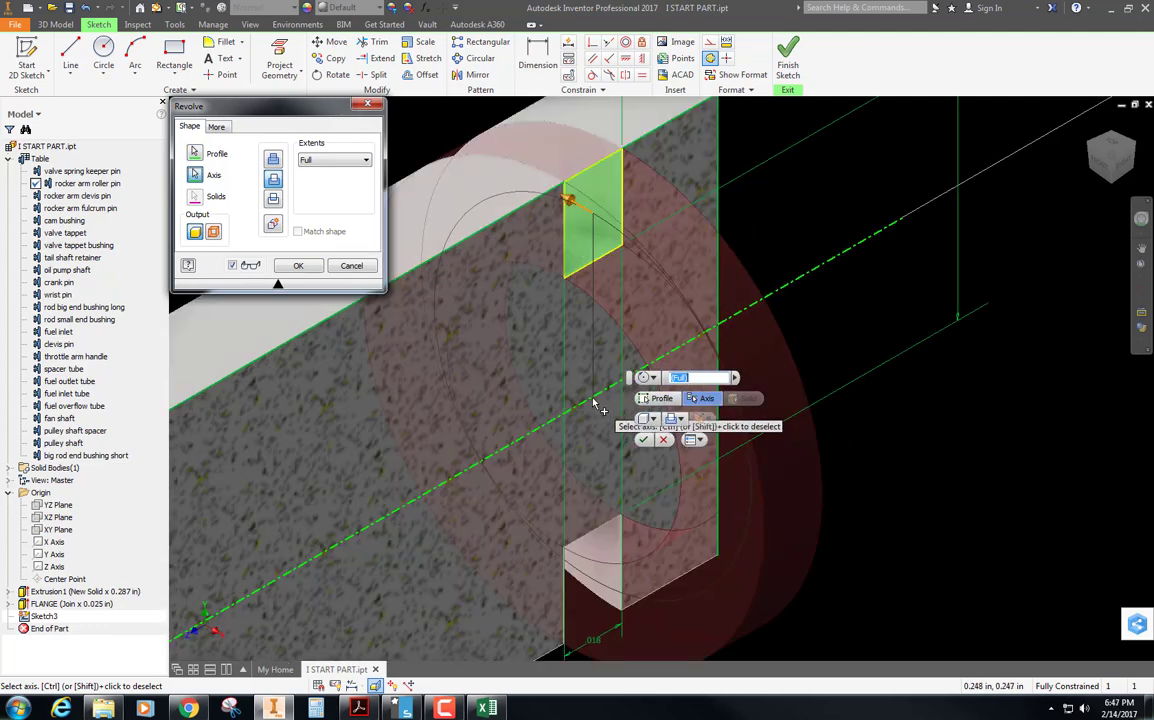
pyautogui.scroll(-5, 574, 309)
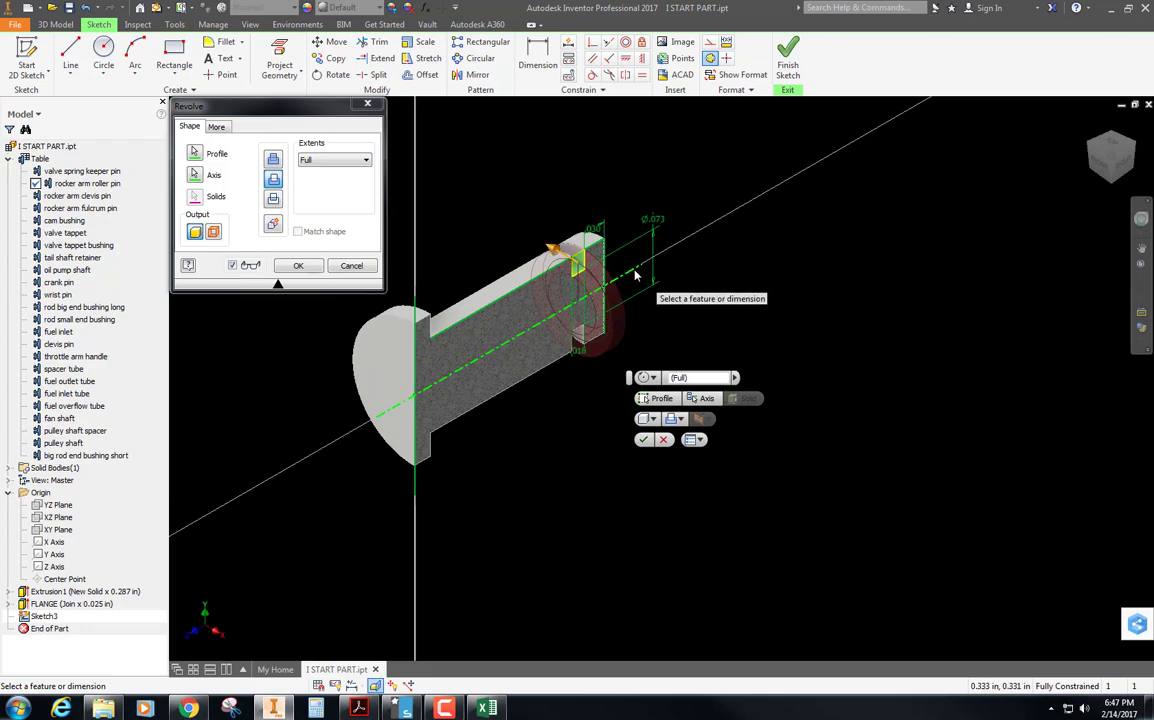
pyautogui.click(298, 266)
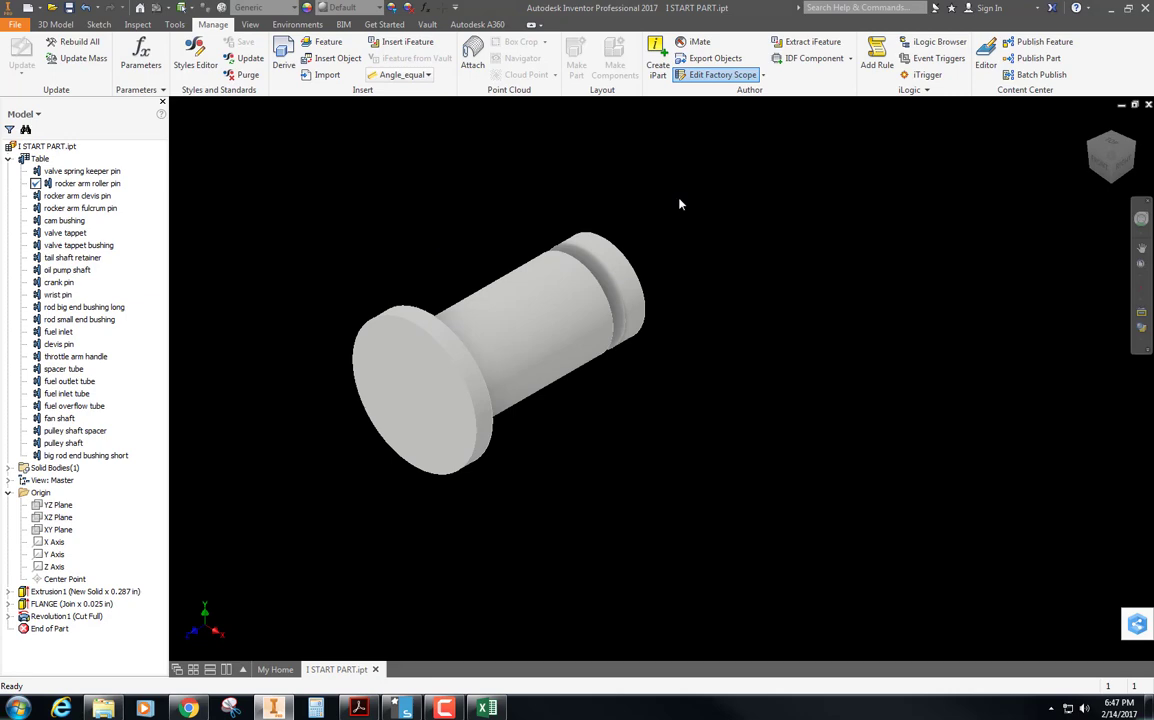
# Rename the new revolved cut feature as NECK
pyautogui.click(40, 617)
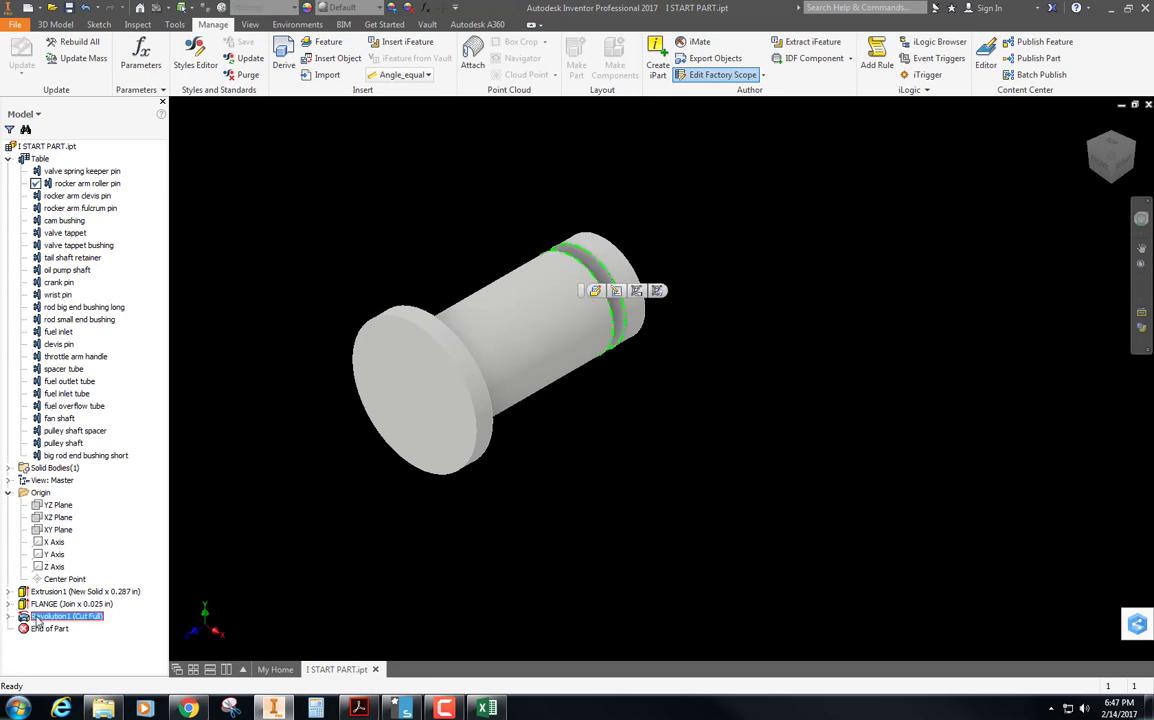
pyautogui.click(40, 617)
pyautogui.write('NECK')
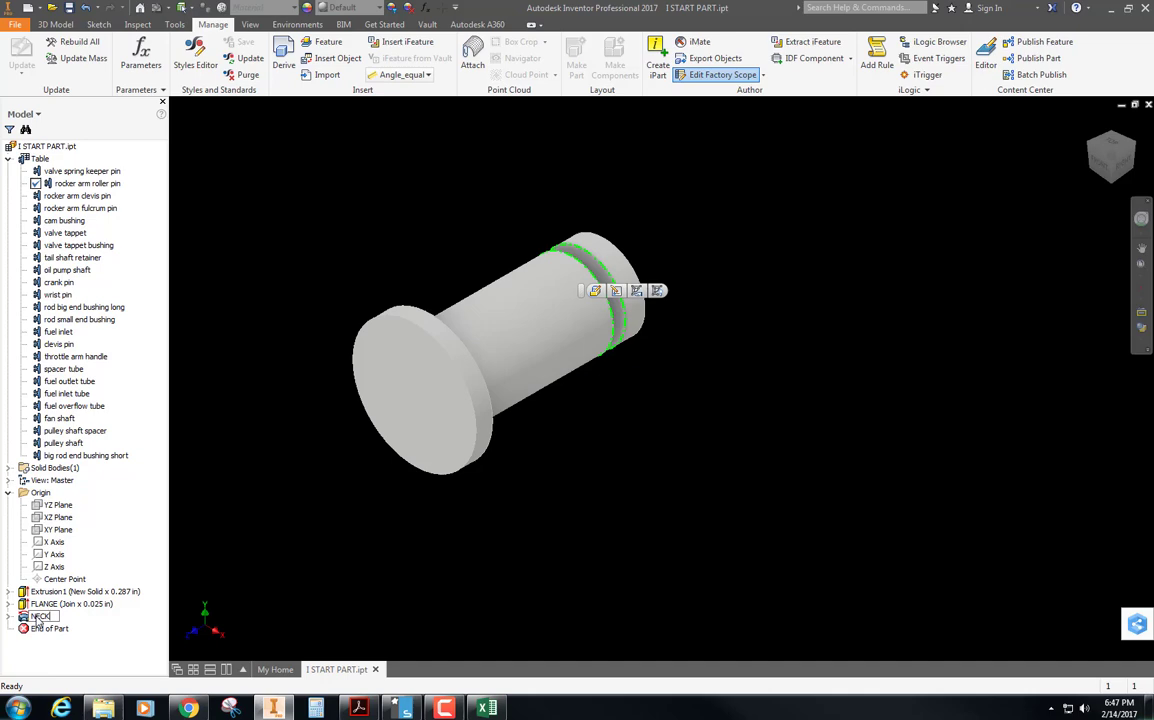
pyautogui.press('Return')
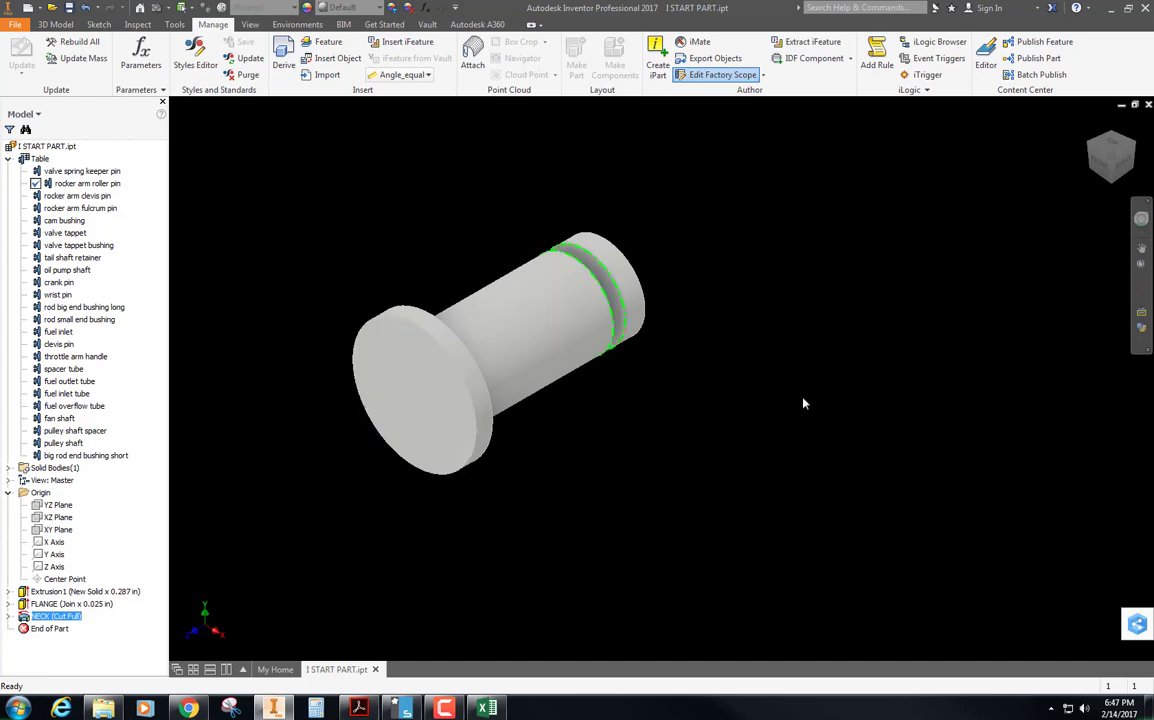
pyautogui.click(733, 320)
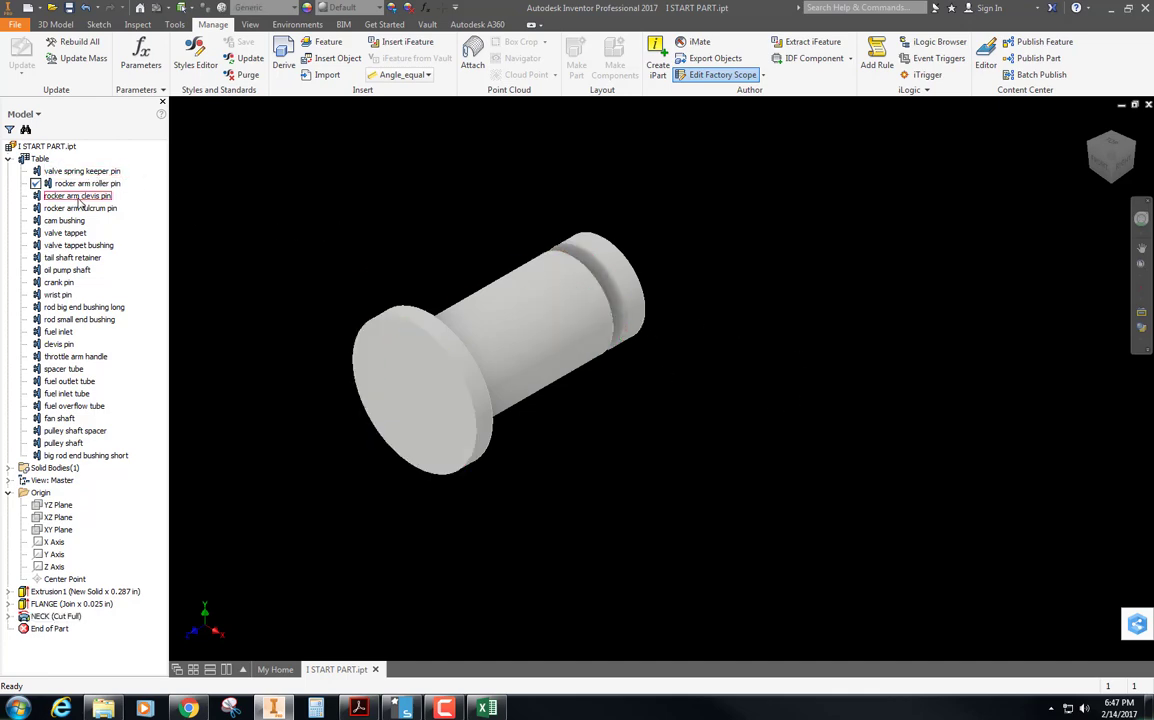
# Check the neck by activating rocker arm clevis pin, rocker arm fulcrum pin, cam bushing and valve spring keeper pin, then return to rocker arm roller pin
pyautogui.click(78, 197)
pyautogui.doubleClick(78, 197)
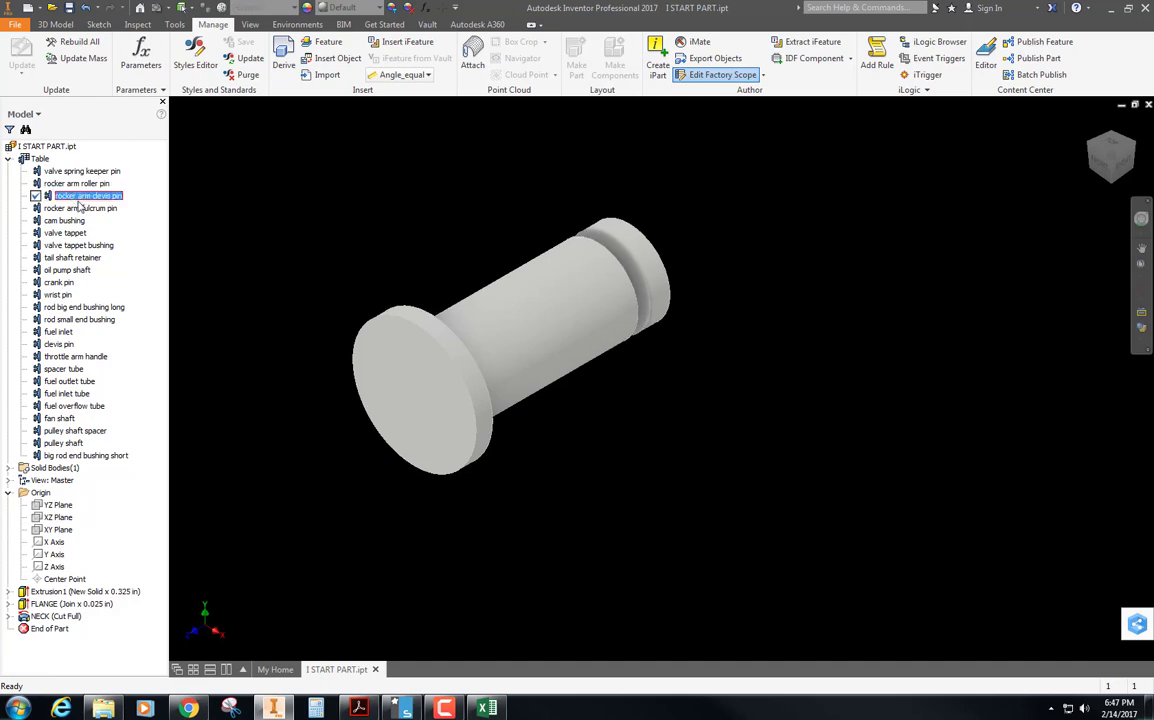
pyautogui.click(78, 208)
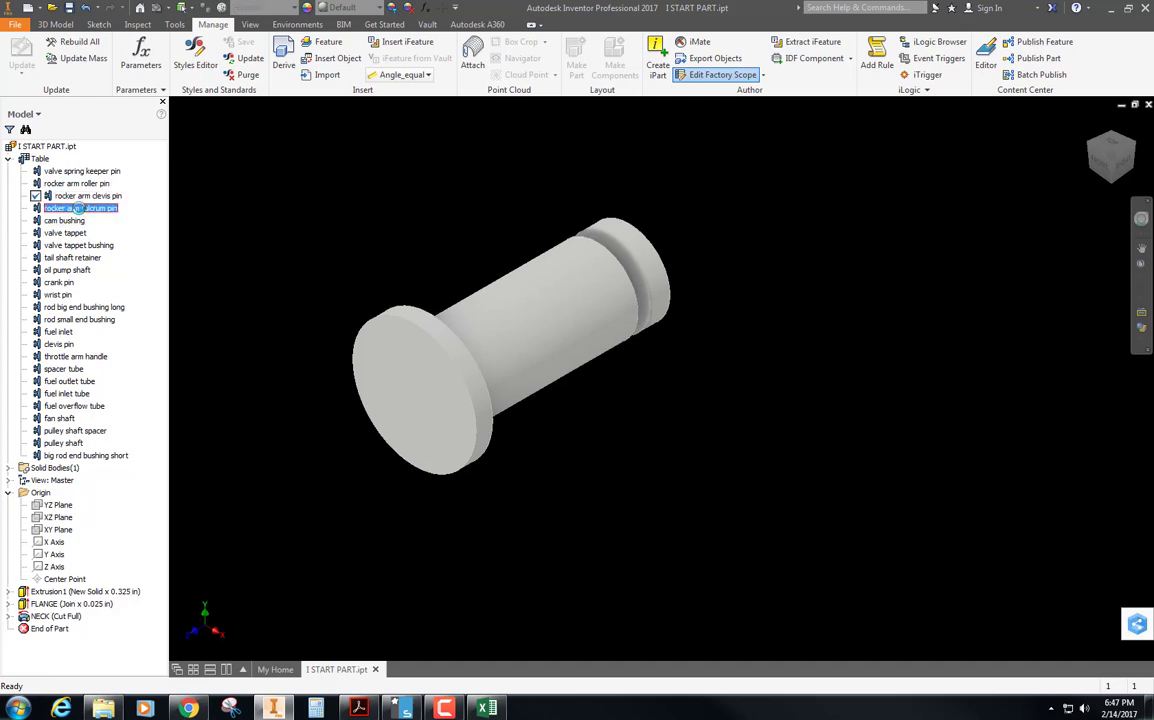
pyautogui.doubleClick(78, 208)
pyautogui.click(68, 220)
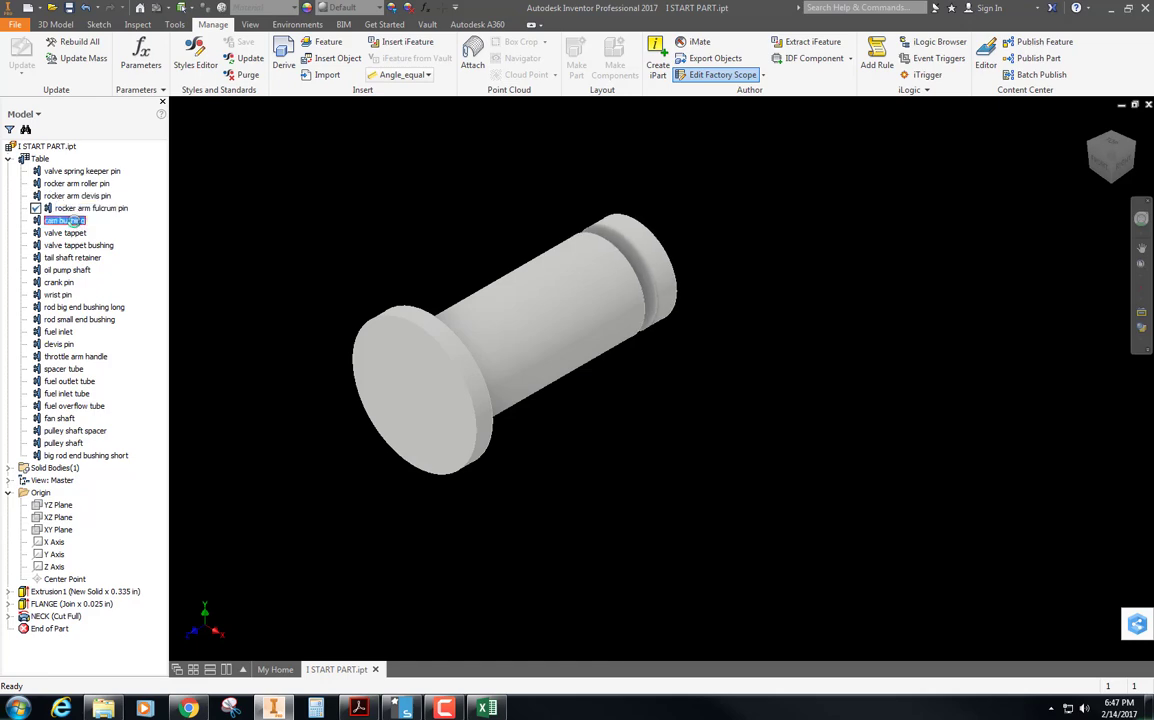
pyautogui.doubleClick(68, 220)
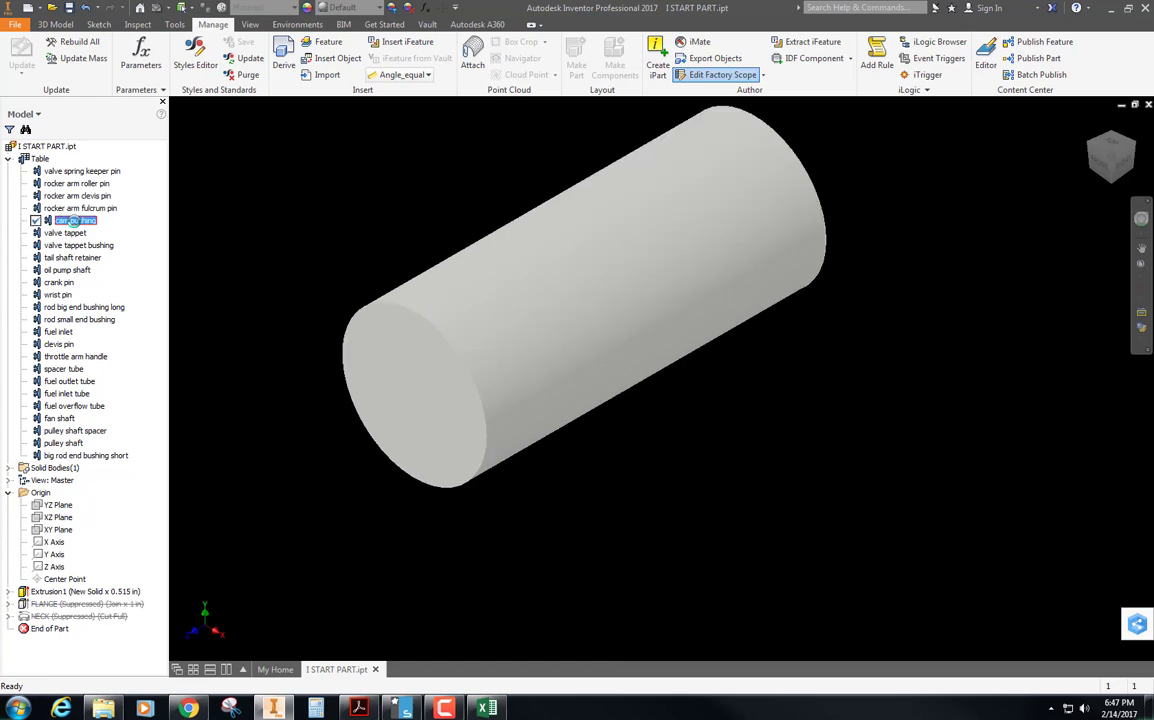
pyautogui.click(80, 171)
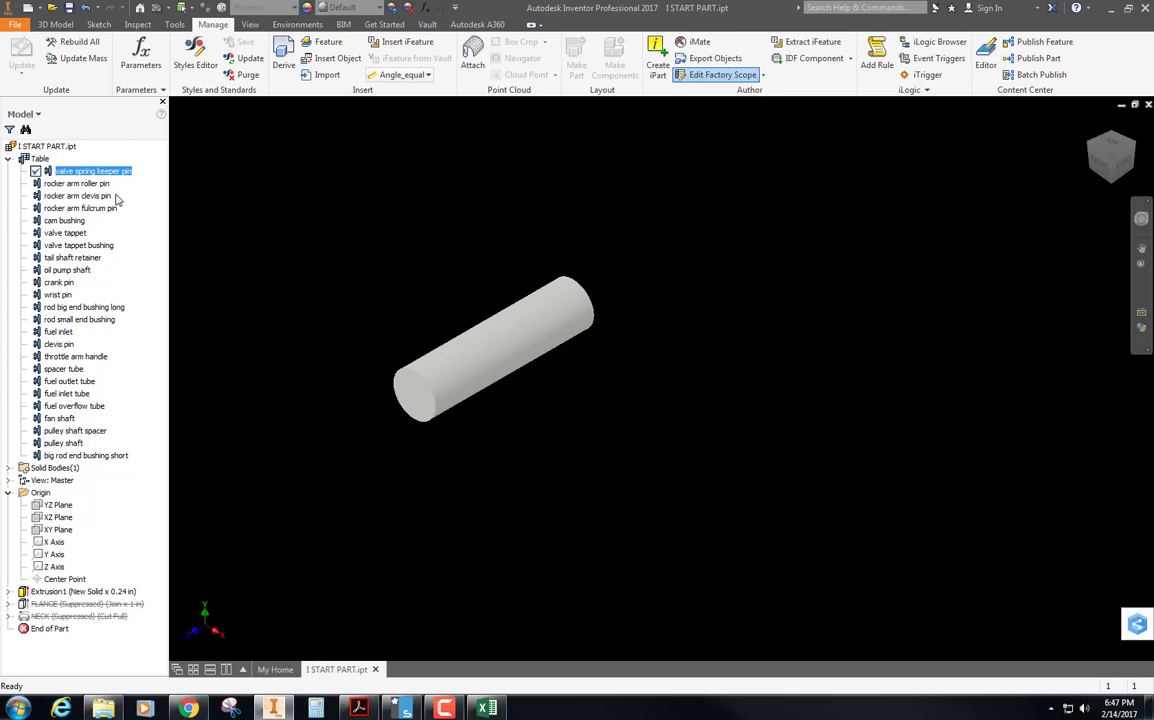
pyautogui.click(87, 183)
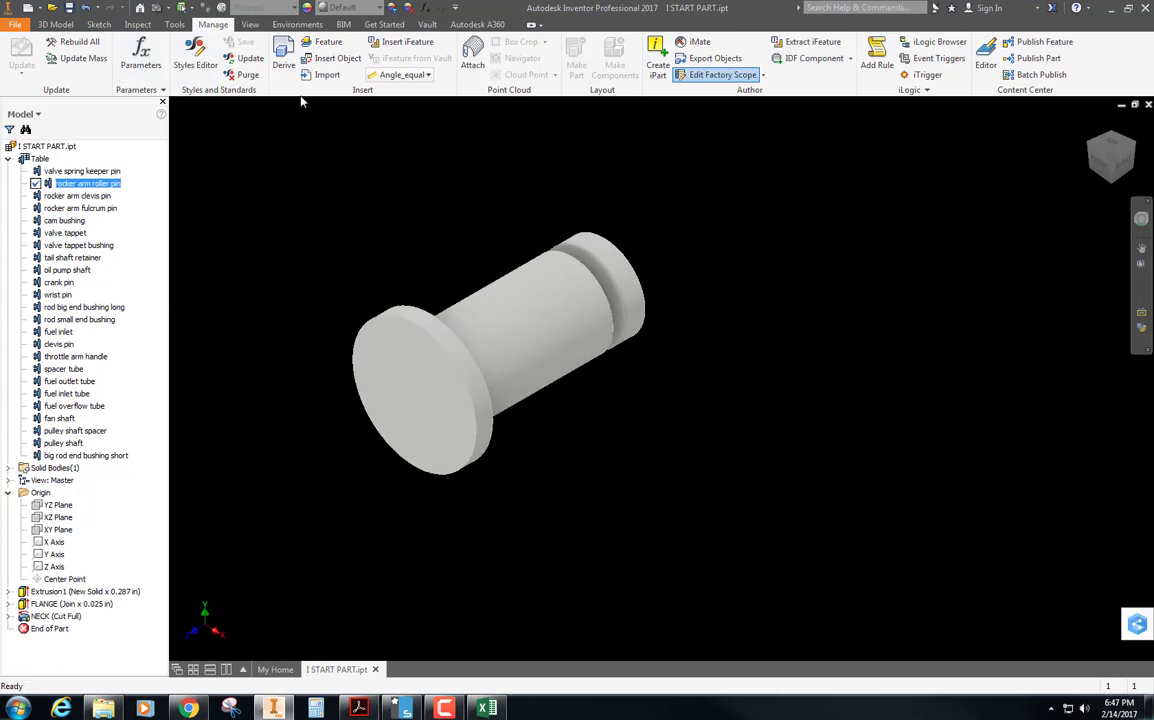
# Chamfer the outer circular edge at the pin's free end by .015 in
pyautogui.click(56, 24)
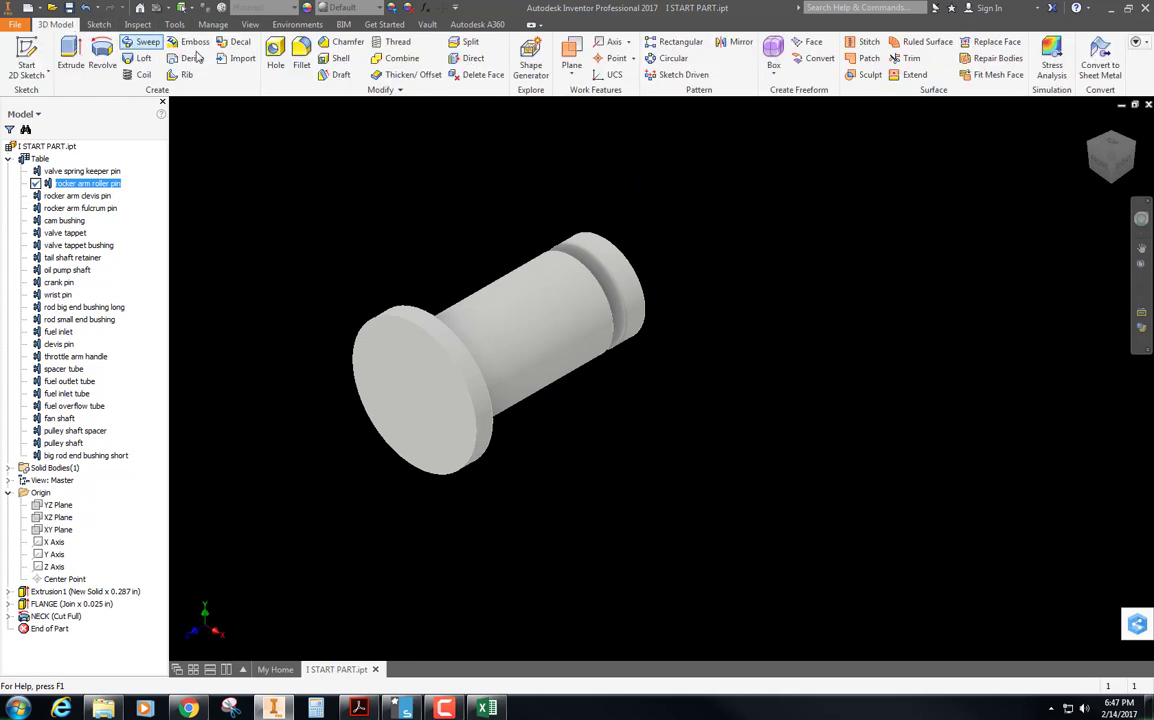
pyautogui.click(345, 42)
pyautogui.click(600, 232)
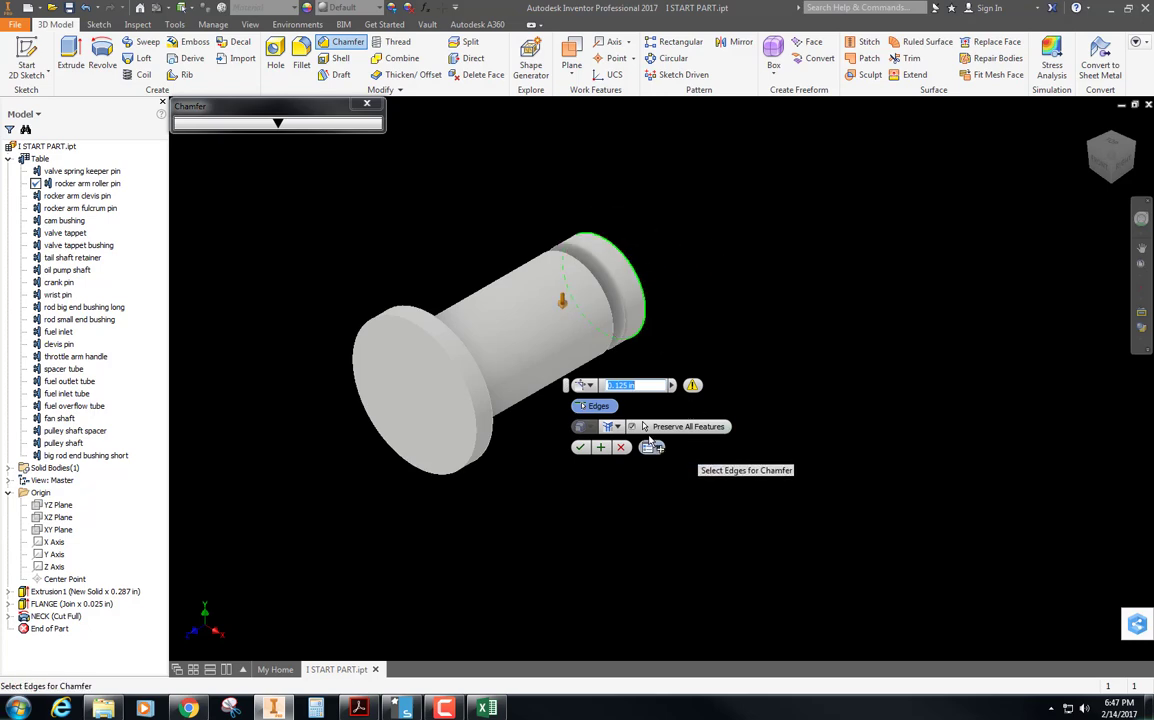
pyautogui.write('.015')
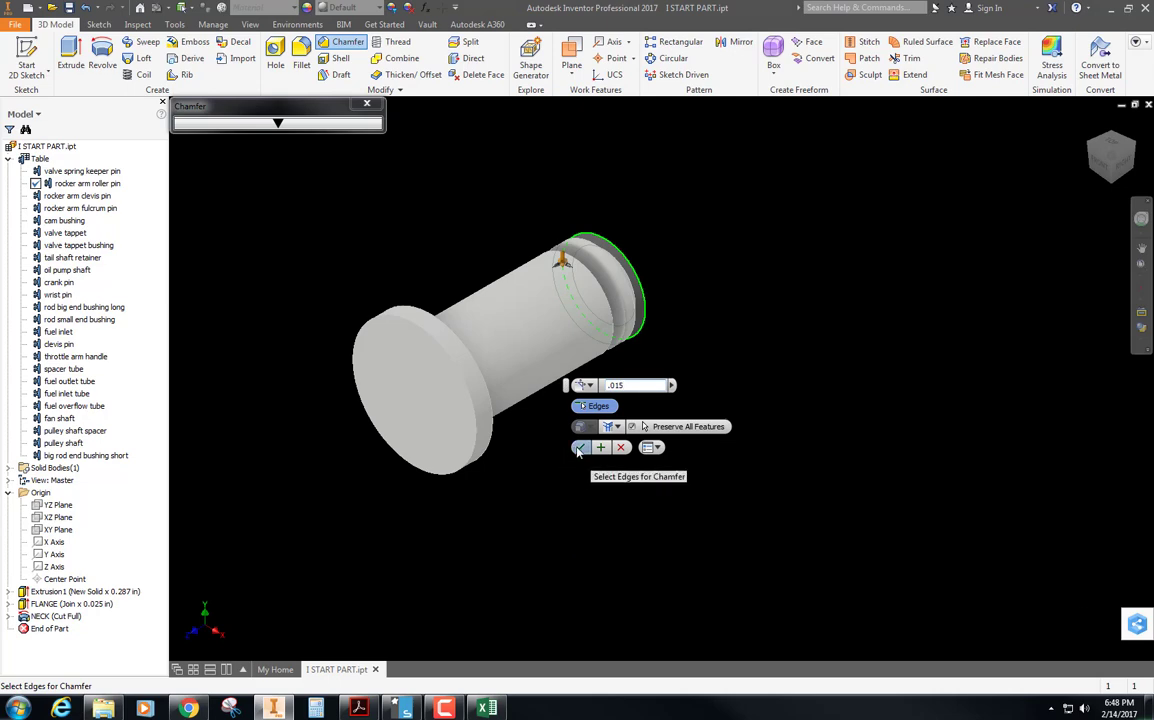
pyautogui.click(578, 449)
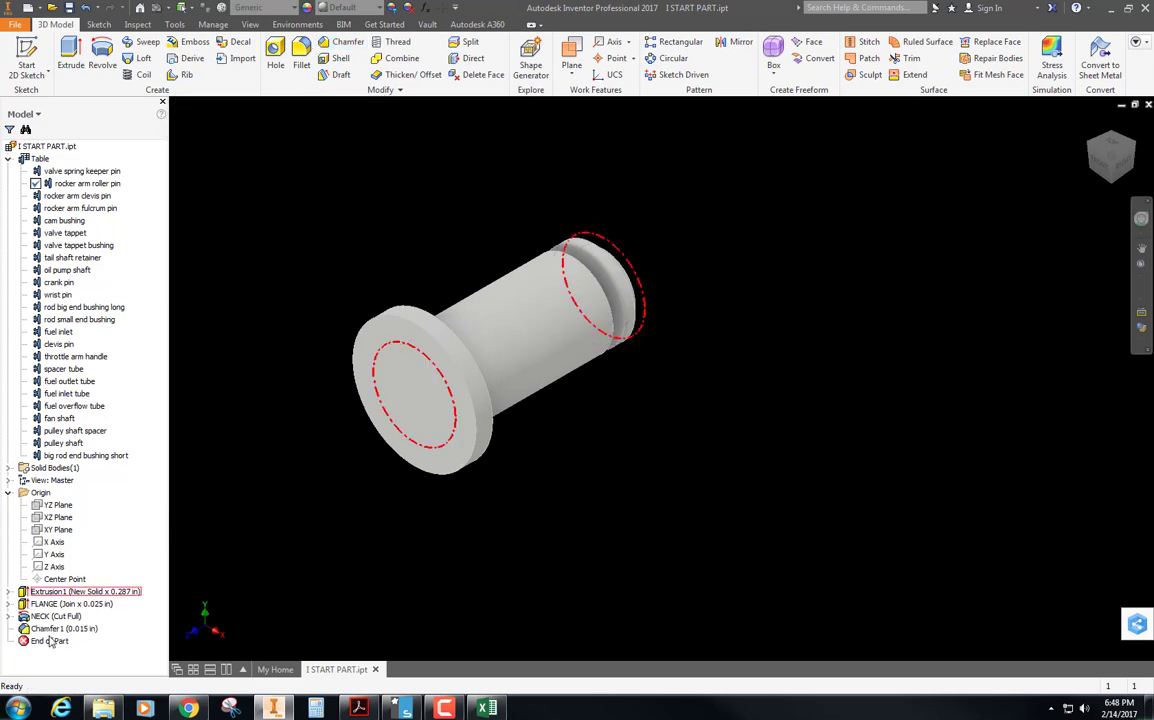
# Rename the new chamfer feature as CHAMFER
pyautogui.doubleClick(50, 628)
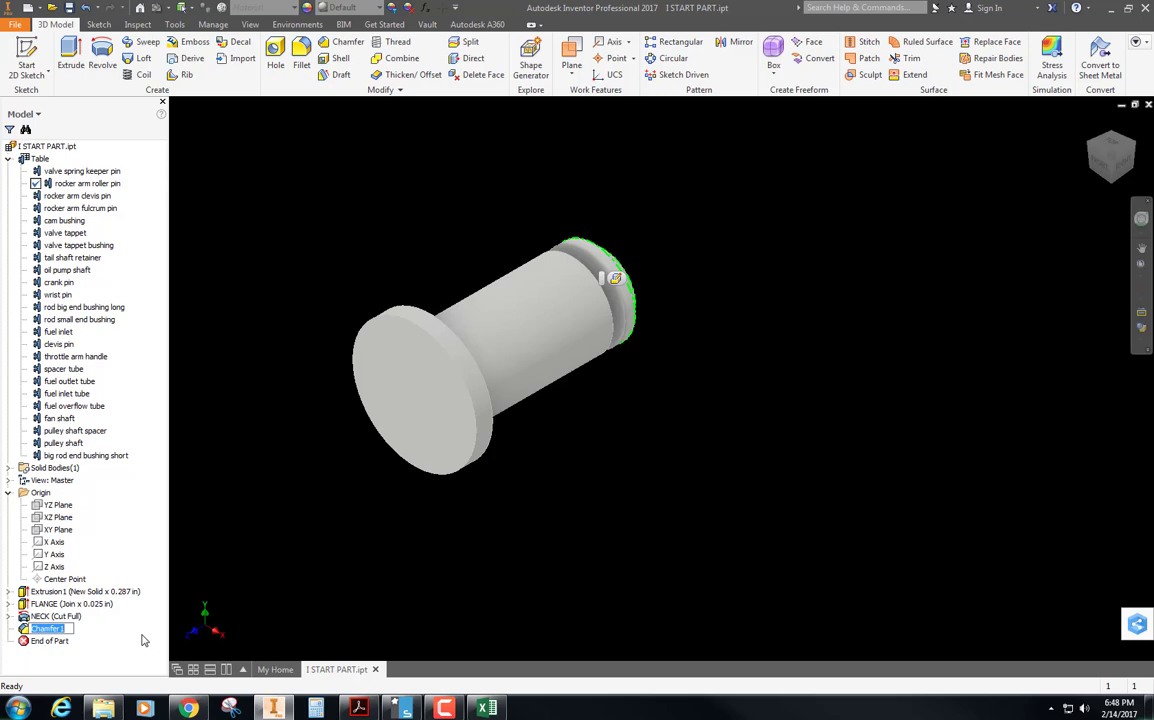
pyautogui.write('CHAMFER')
pyautogui.press('Return')
pyautogui.click(706, 428)
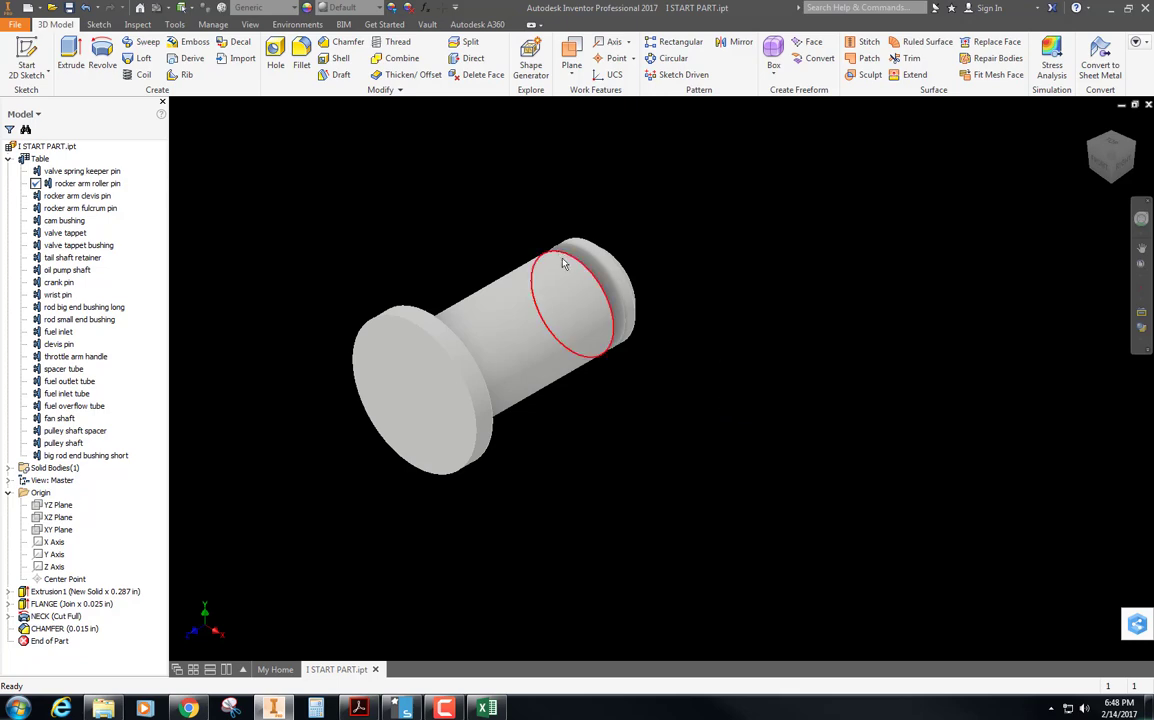
# Activate the cam bushing member and cut a .1562 in concentric through-all hole into its front end face
pyautogui.click(60, 220)
pyautogui.click(60, 220)
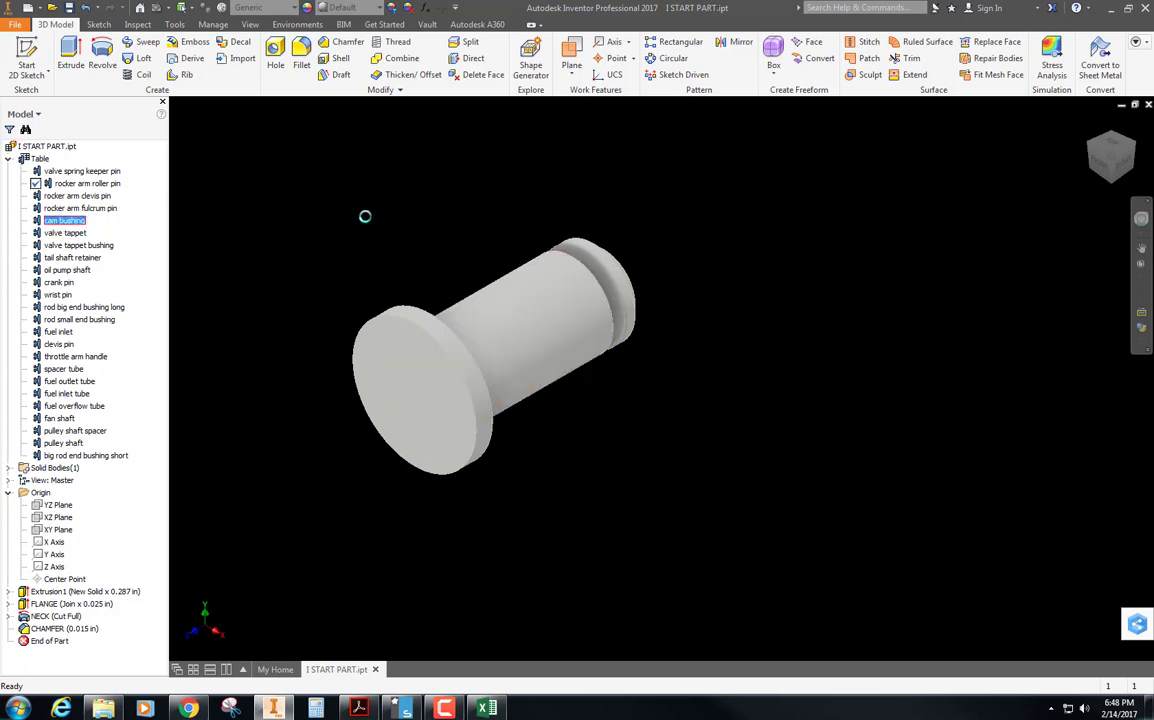
pyautogui.click(274, 60)
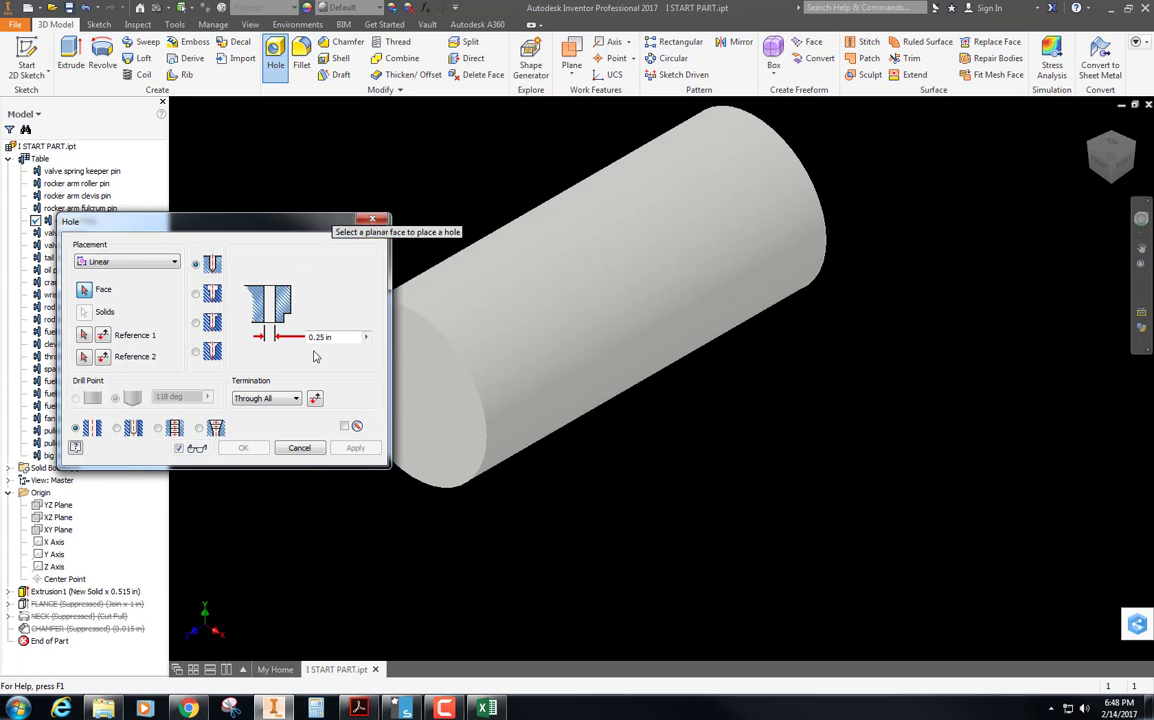
pyautogui.click(125, 261)
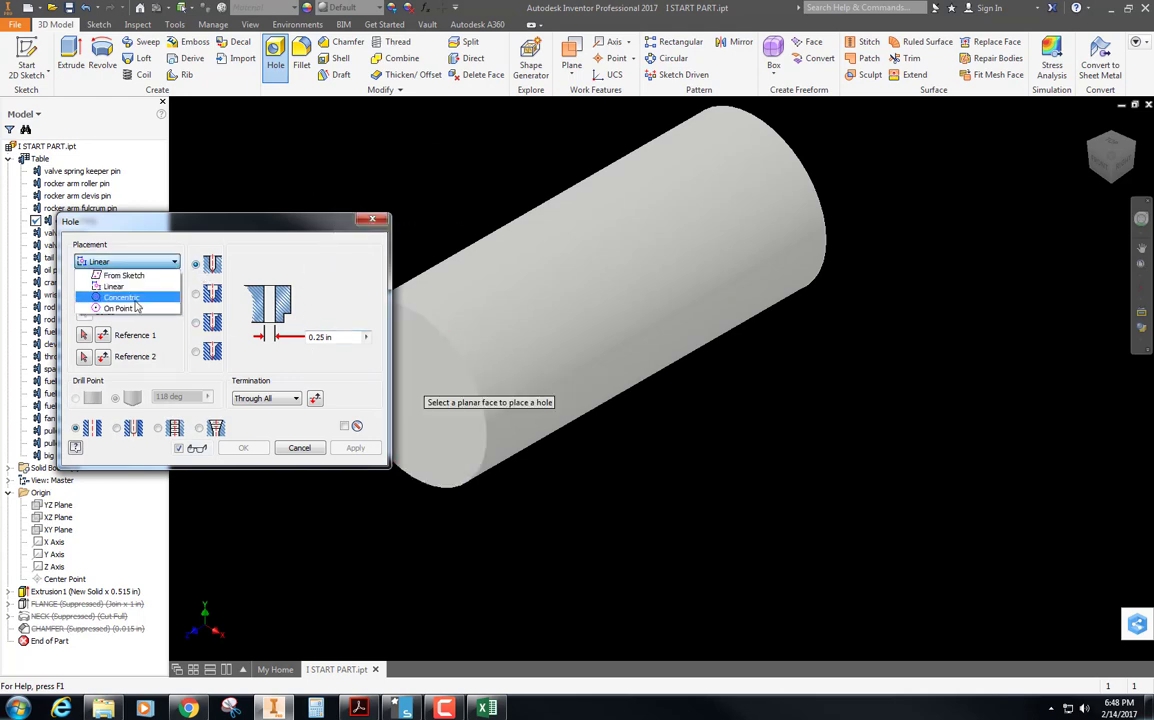
pyautogui.click(125, 299)
pyautogui.click(423, 392)
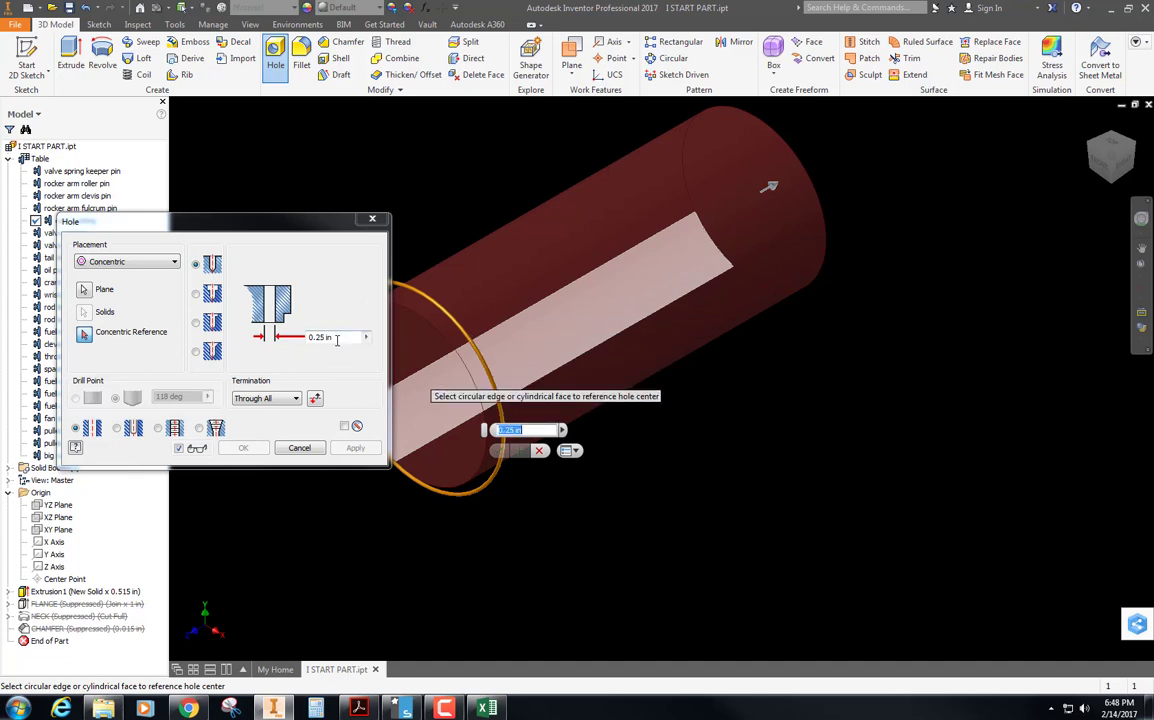
pyautogui.moveTo(337, 339); pyautogui.dragTo(232, 335)
pyautogui.write('.1562')
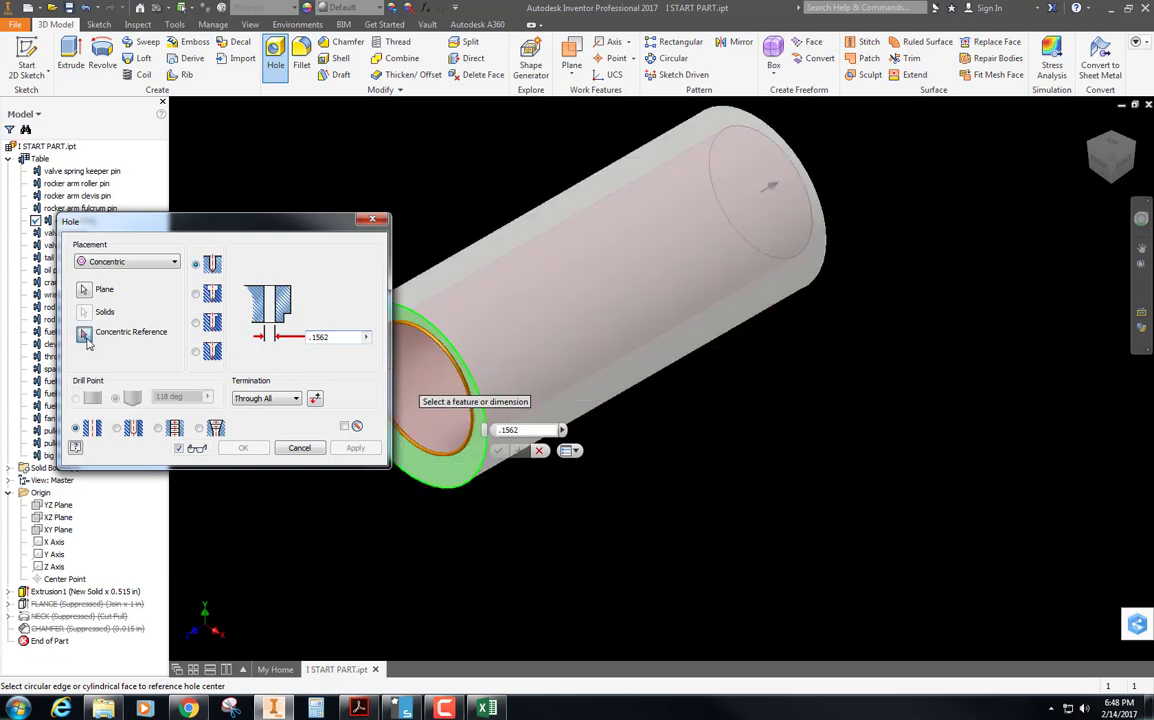
pyautogui.click(454, 313)
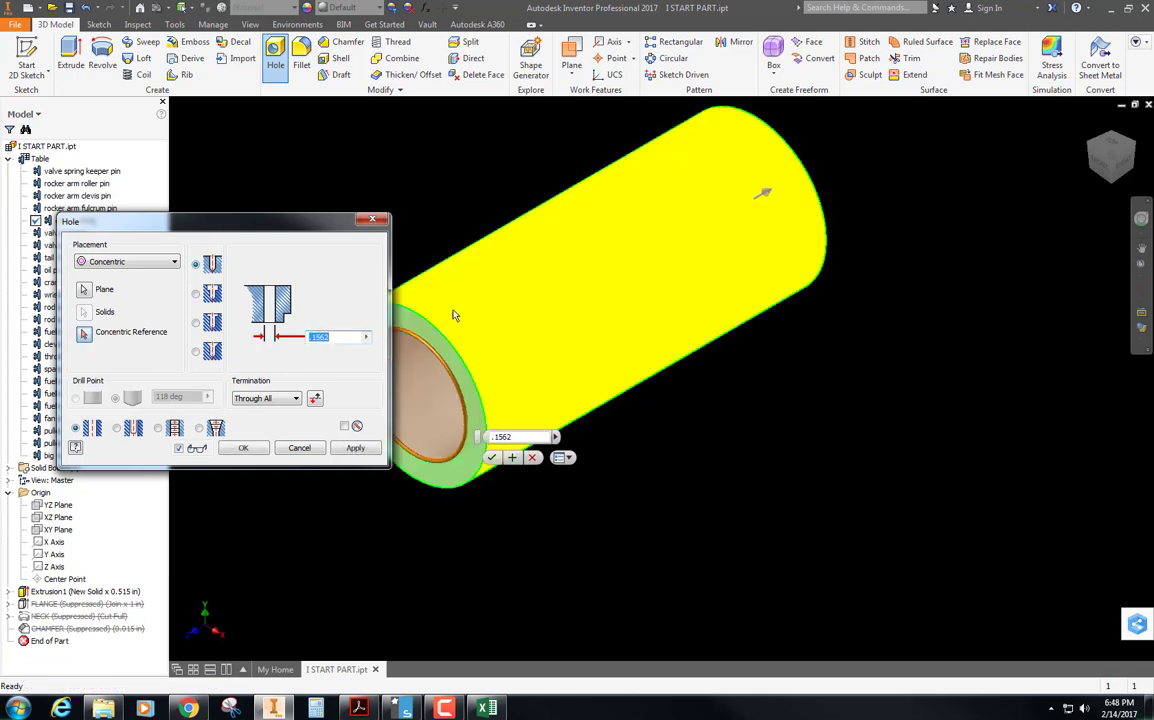
pyautogui.click(243, 449)
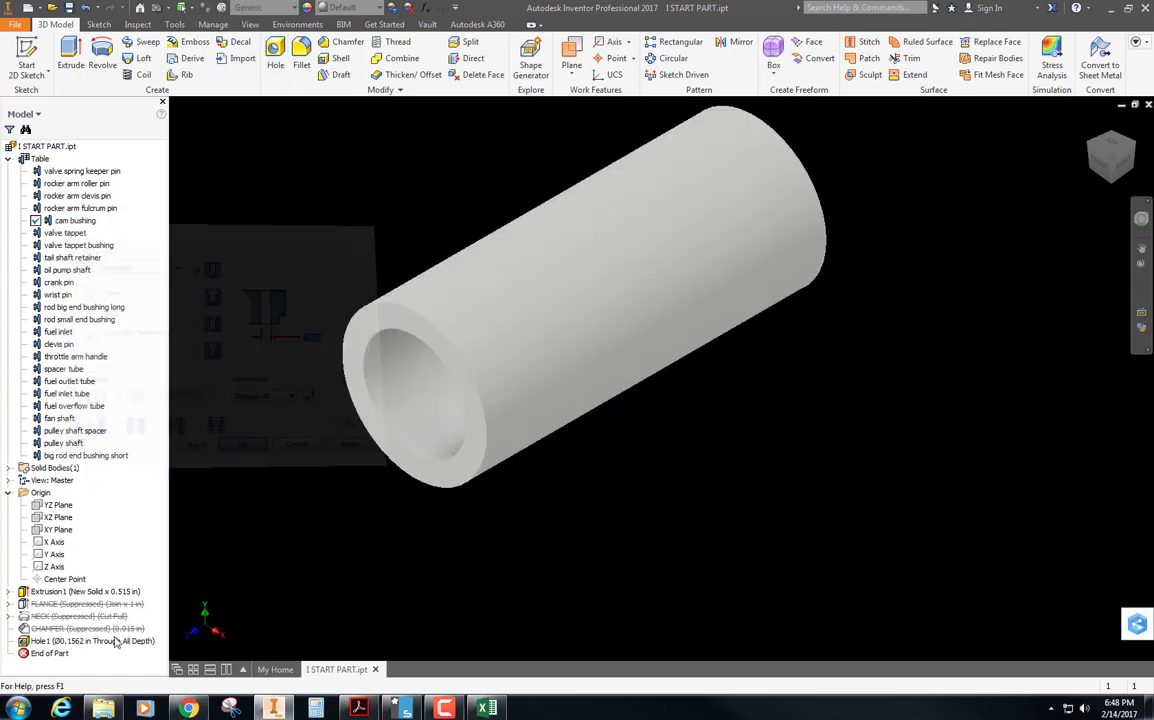
# Rename the new hole feature as CONC HOLE
pyautogui.click(42, 645)
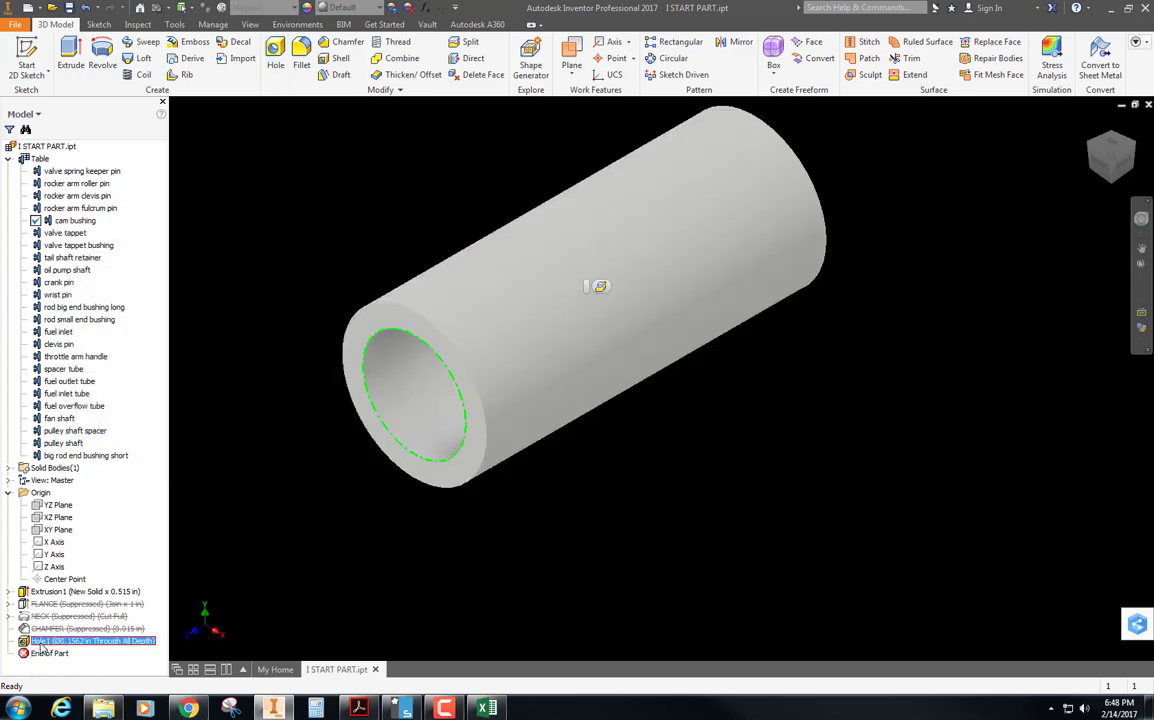
pyautogui.click(42, 645)
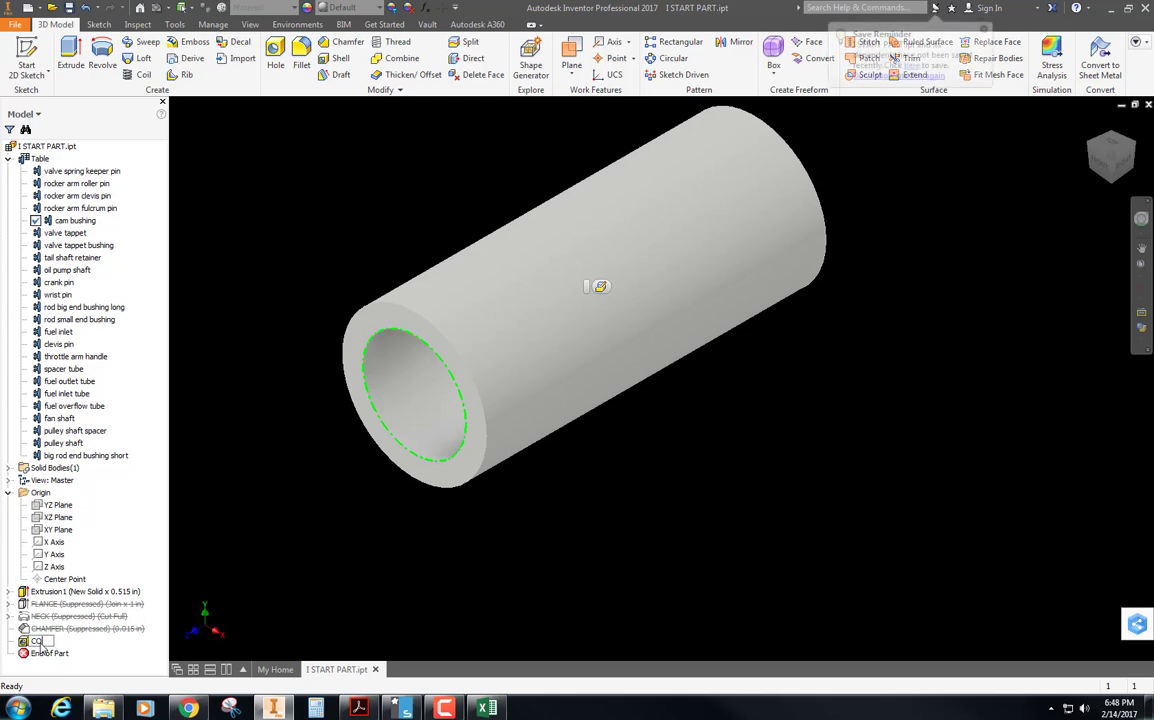
pyautogui.write('CONC')
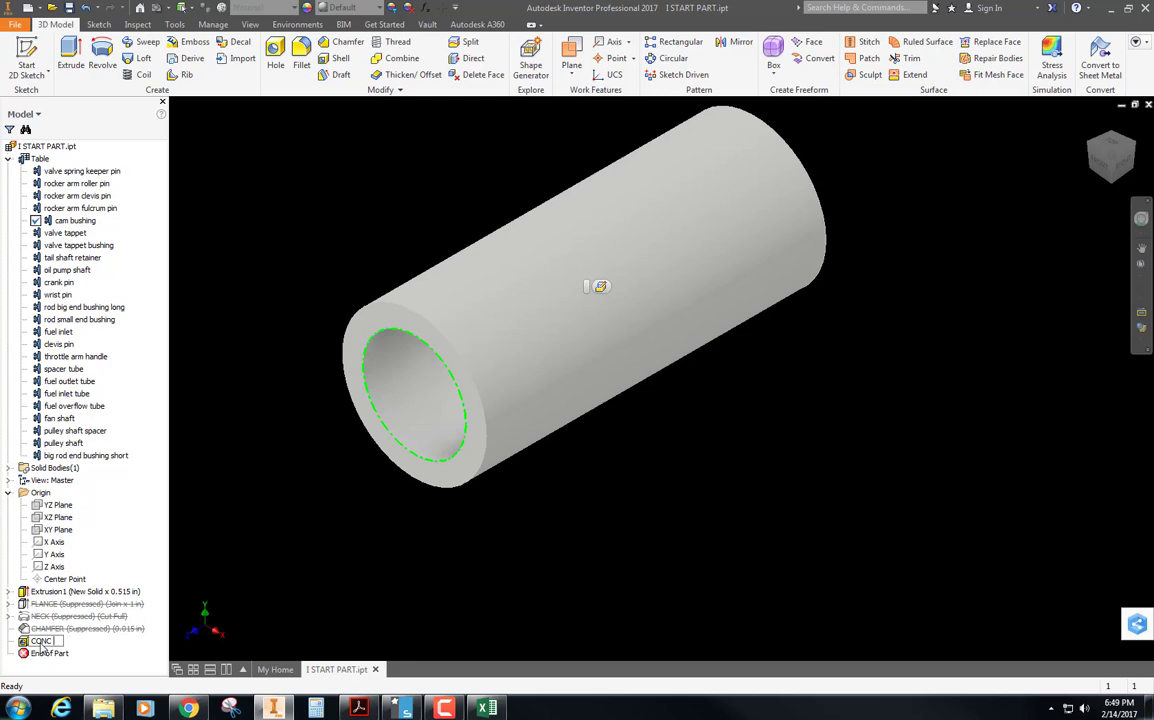
pyautogui.write('HOLE')
pyautogui.press('Return')
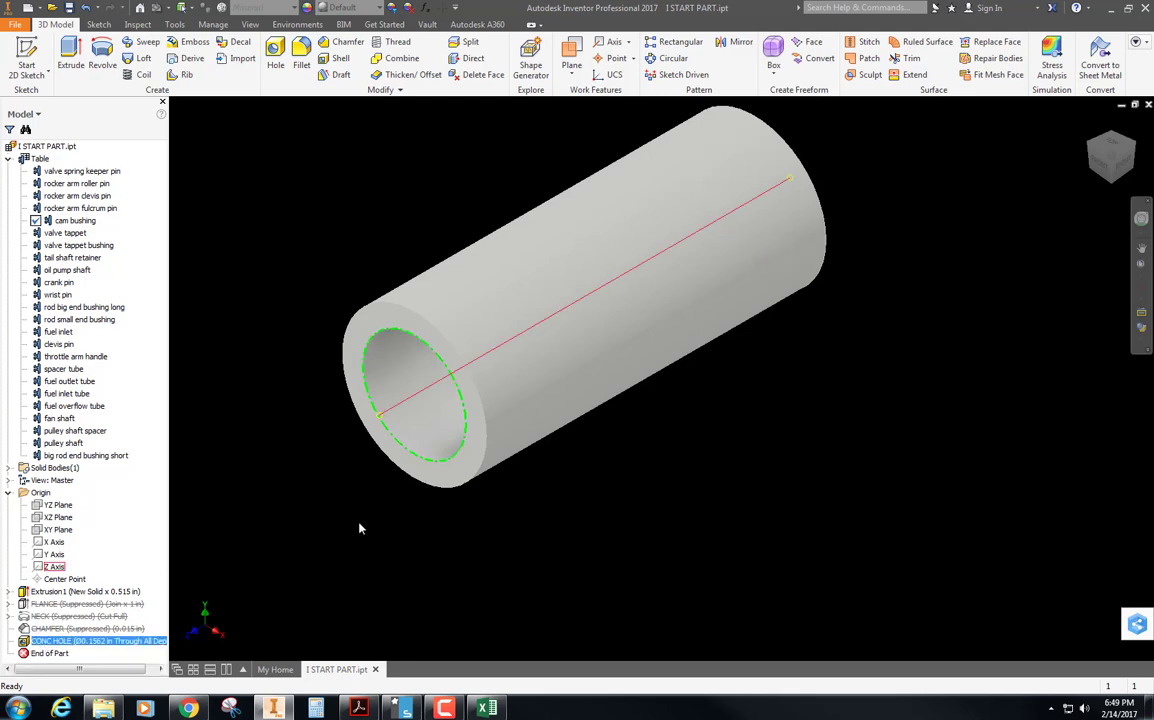
pyautogui.click(54, 566)
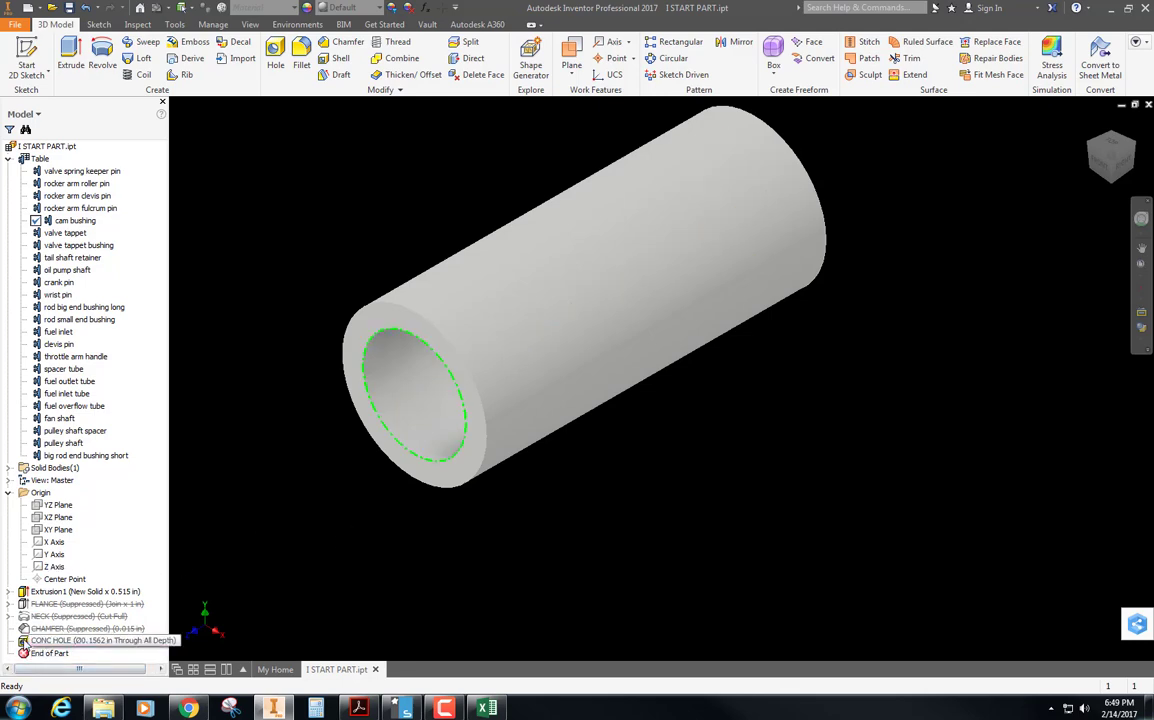
# Edit the concentric hole so its 0.1562 in diameter parameter is named CONC_HOLE
pyautogui.doubleClick(90, 641)
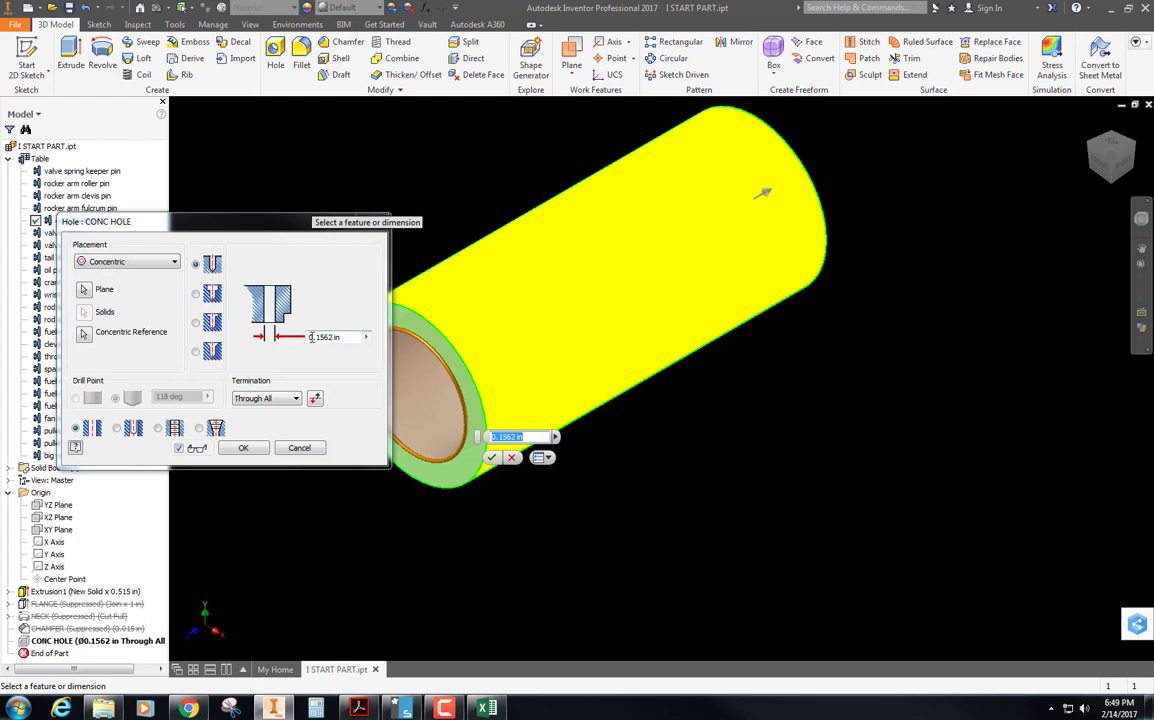
pyautogui.click(309, 337)
pyautogui.write('CONC_')
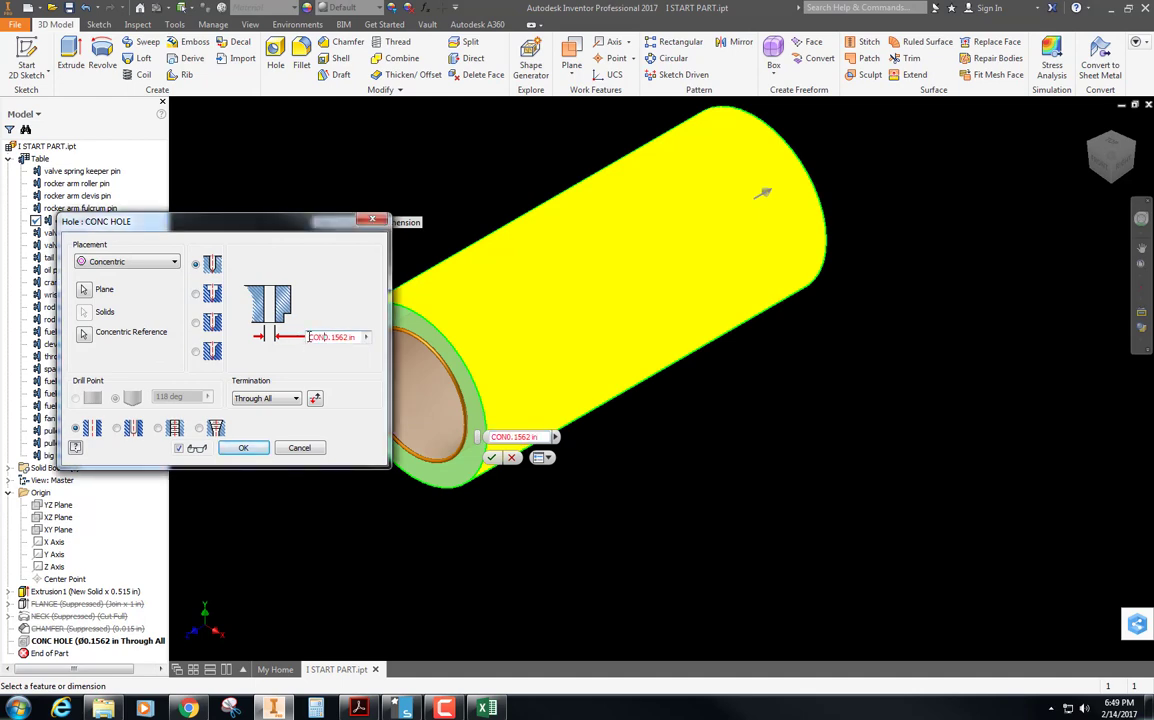
pyautogui.write('HOLE=')
pyautogui.click(232, 448)
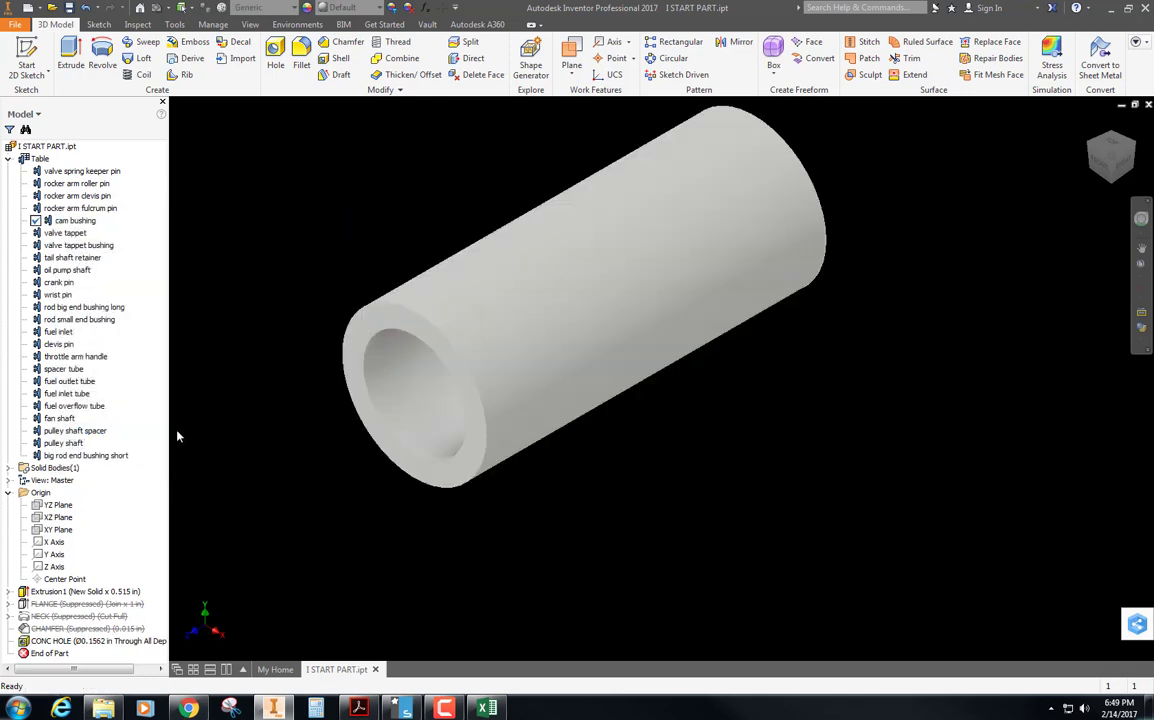
# Check the concentric hole across members by activating valve tappet, valve tappet bushing, tail shaft retainer and oil pump shaft
pyautogui.click(65, 232)
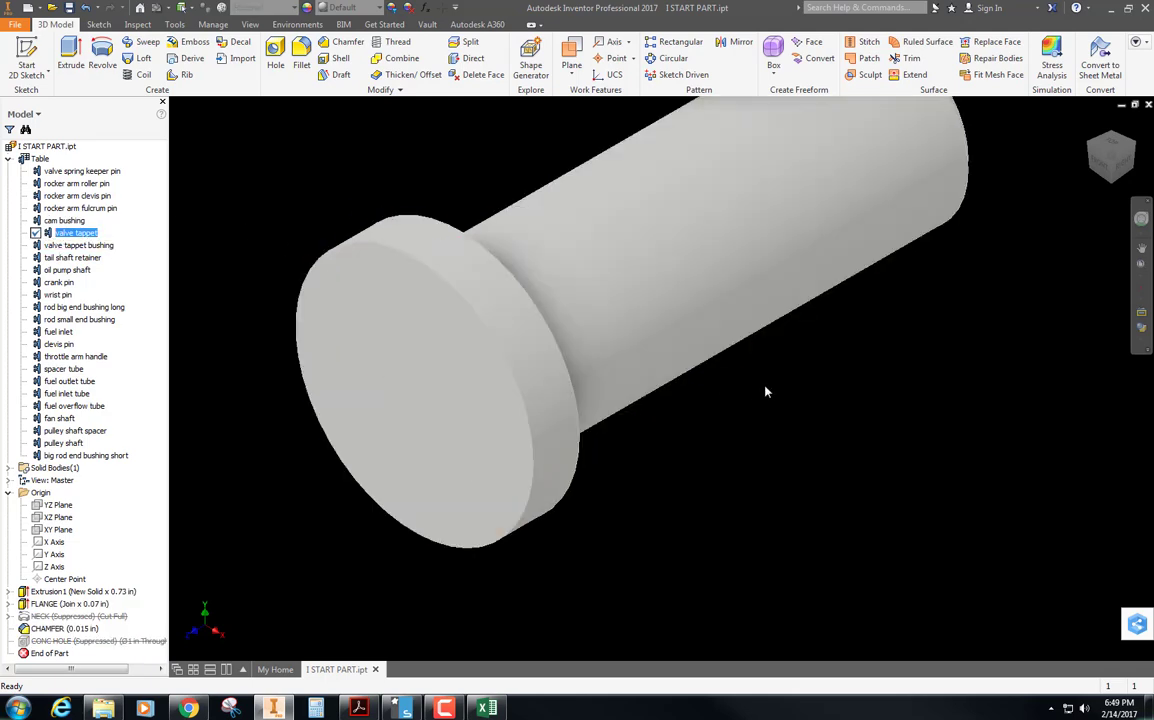
pyautogui.keyDown('shift'); pyautogui.moveTo(791, 396); pyautogui.dragTo(757, 331, button='middle'); pyautogui.keyUp('shift')
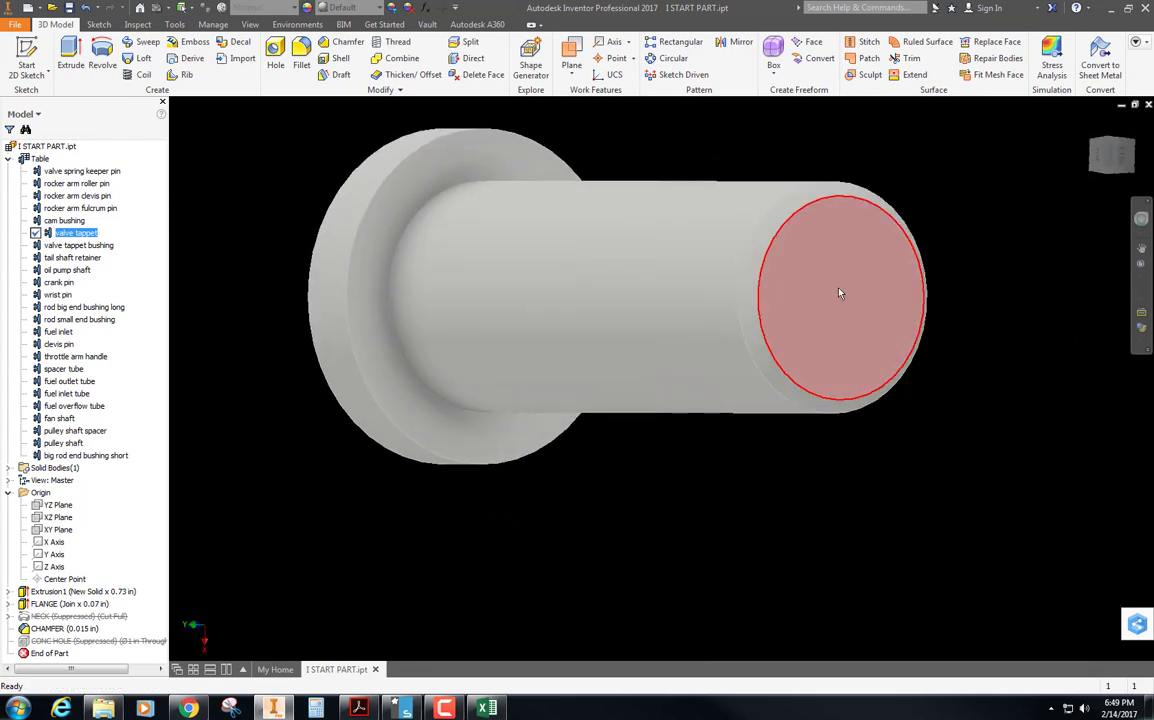
pyautogui.click(86, 246)
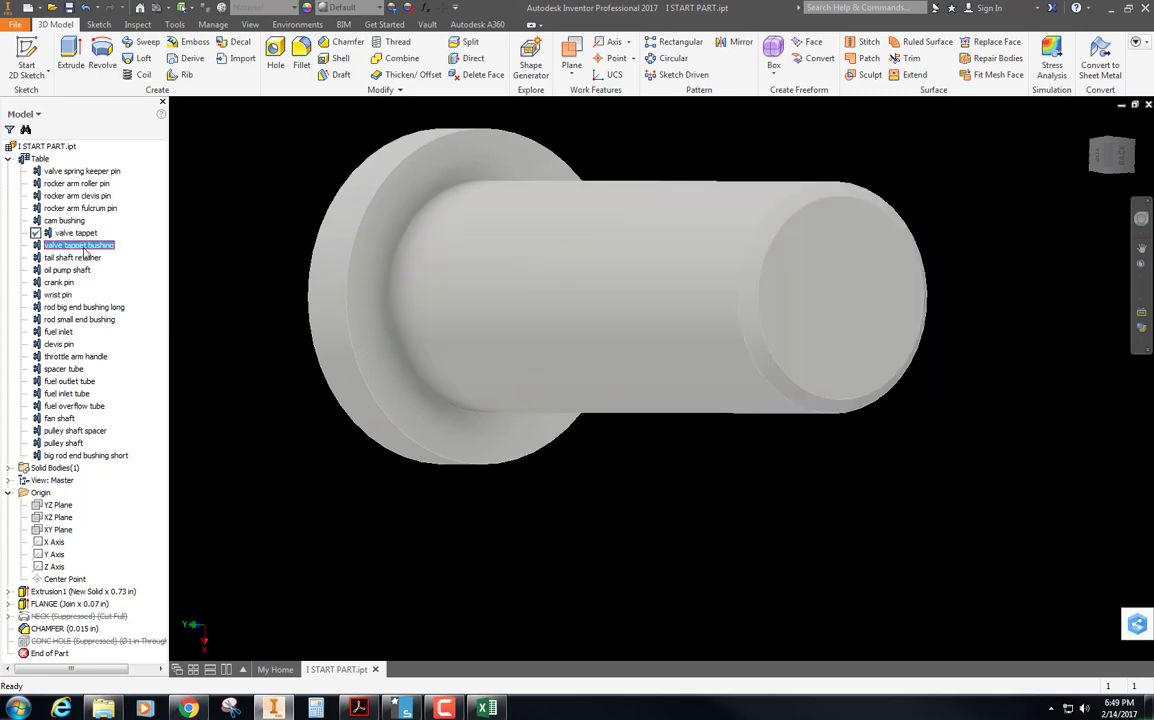
pyautogui.doubleClick(86, 246)
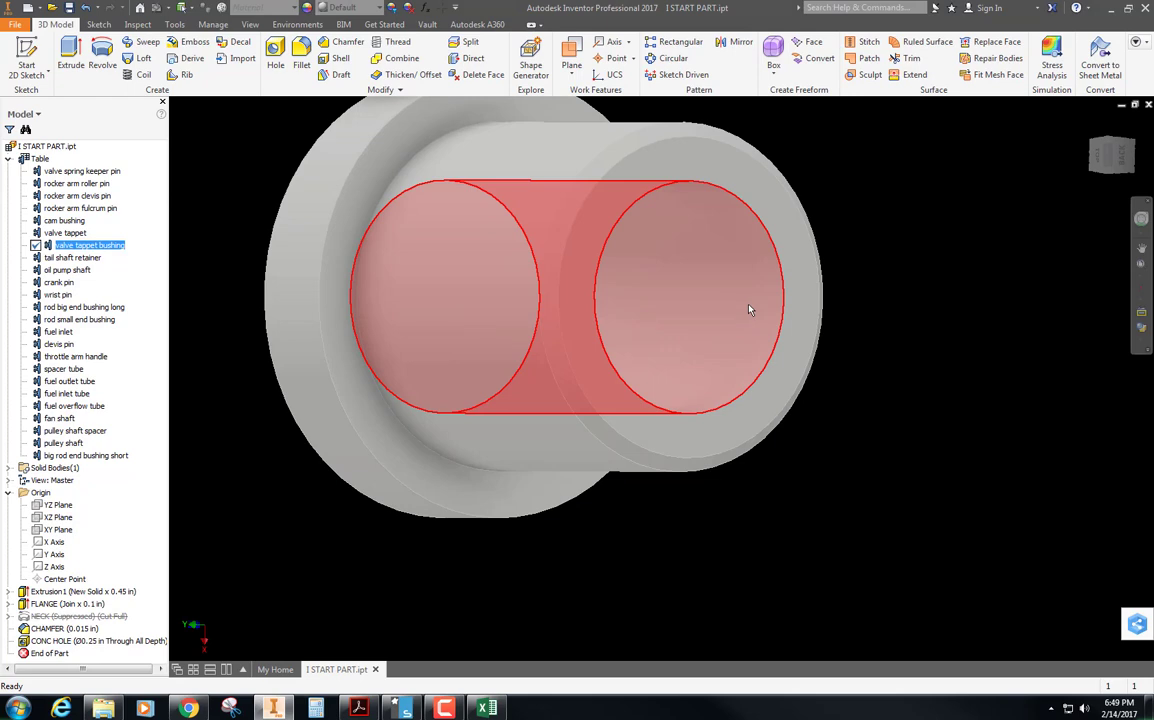
pyautogui.click(76, 258)
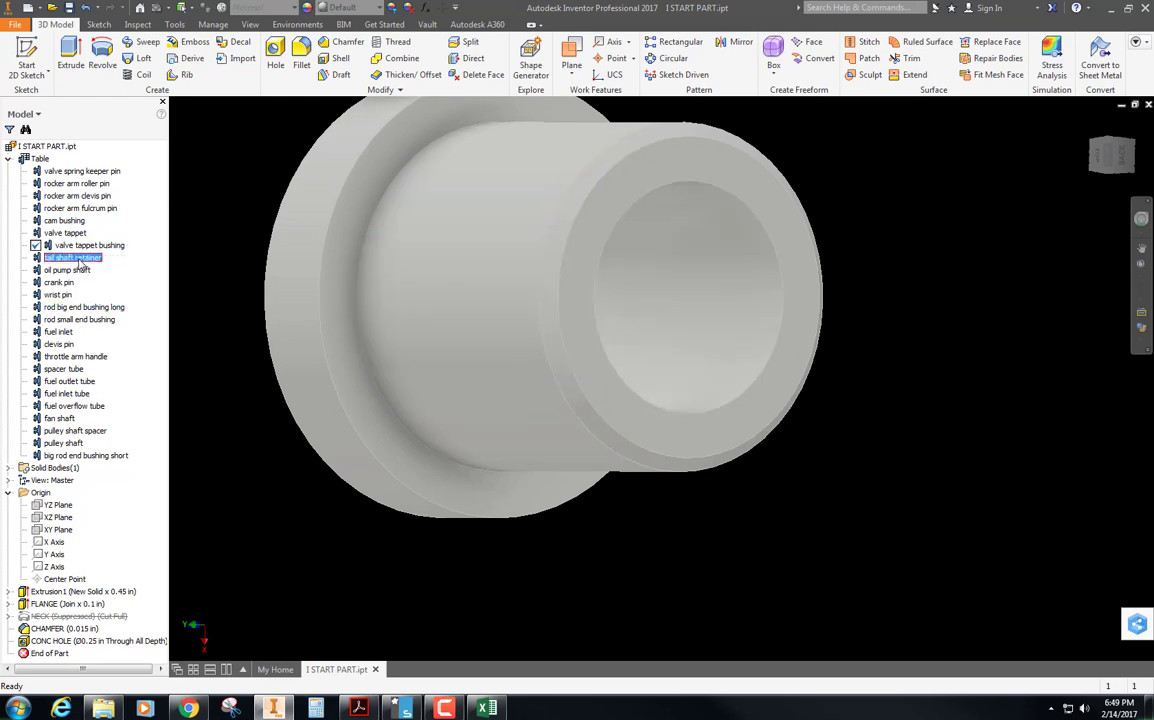
pyautogui.doubleClick(76, 259)
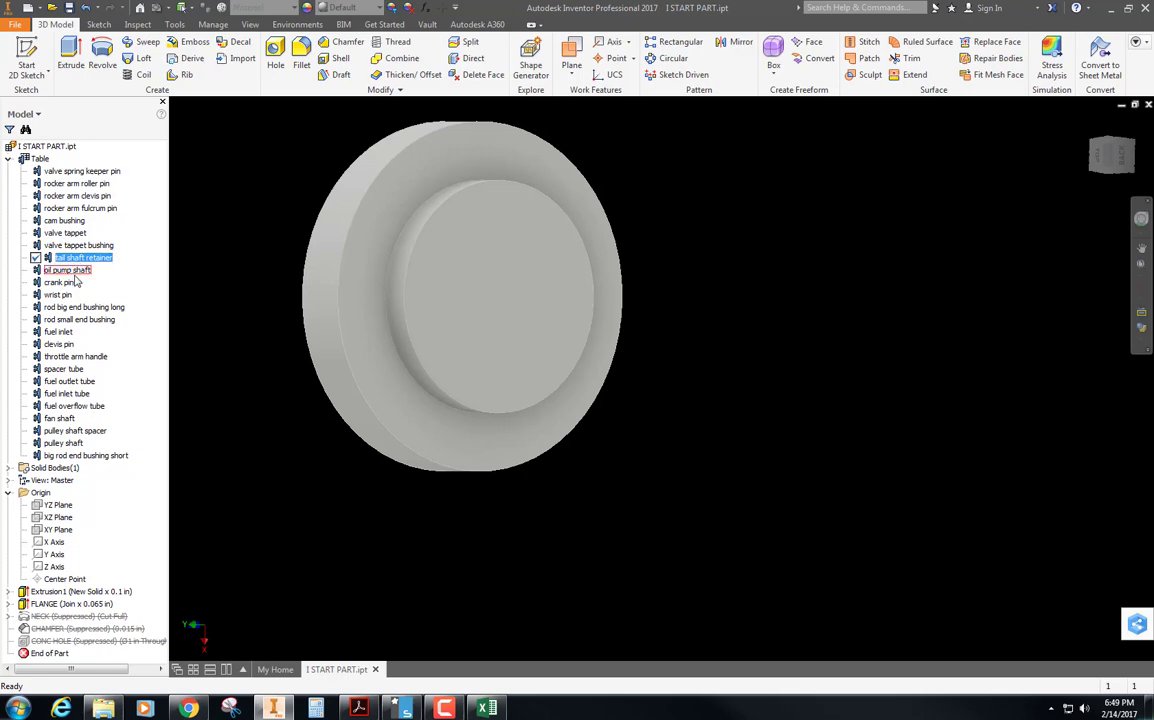
pyautogui.click(72, 270)
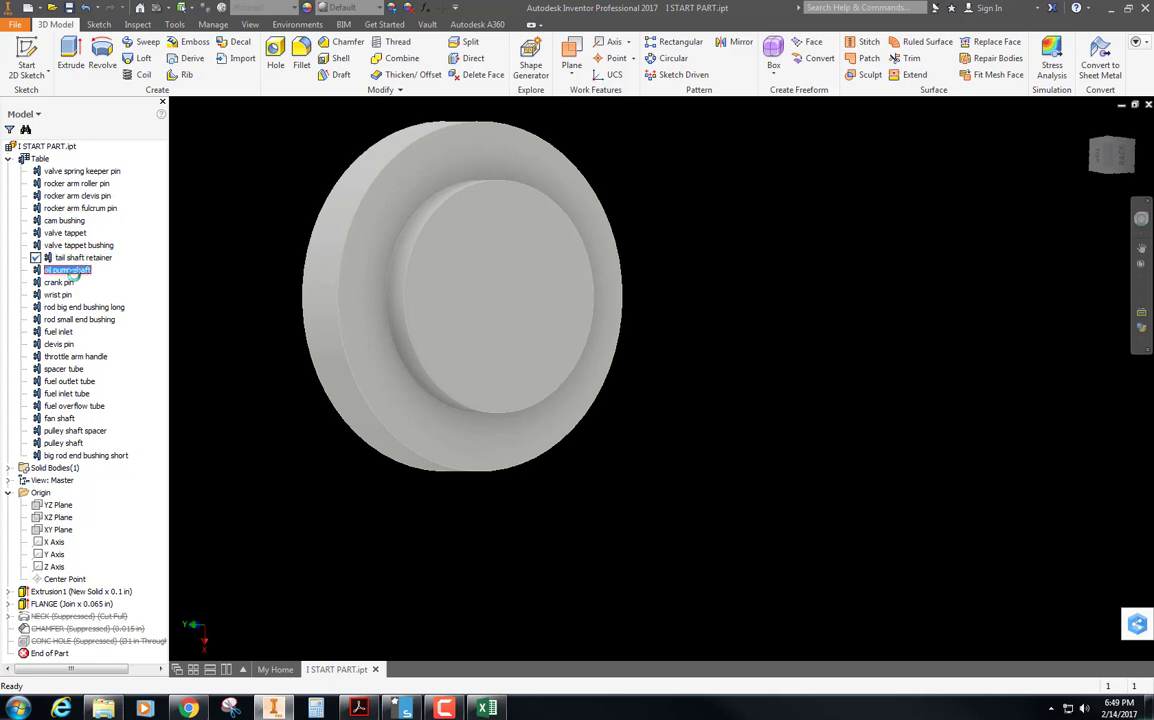
pyautogui.doubleClick(72, 270)
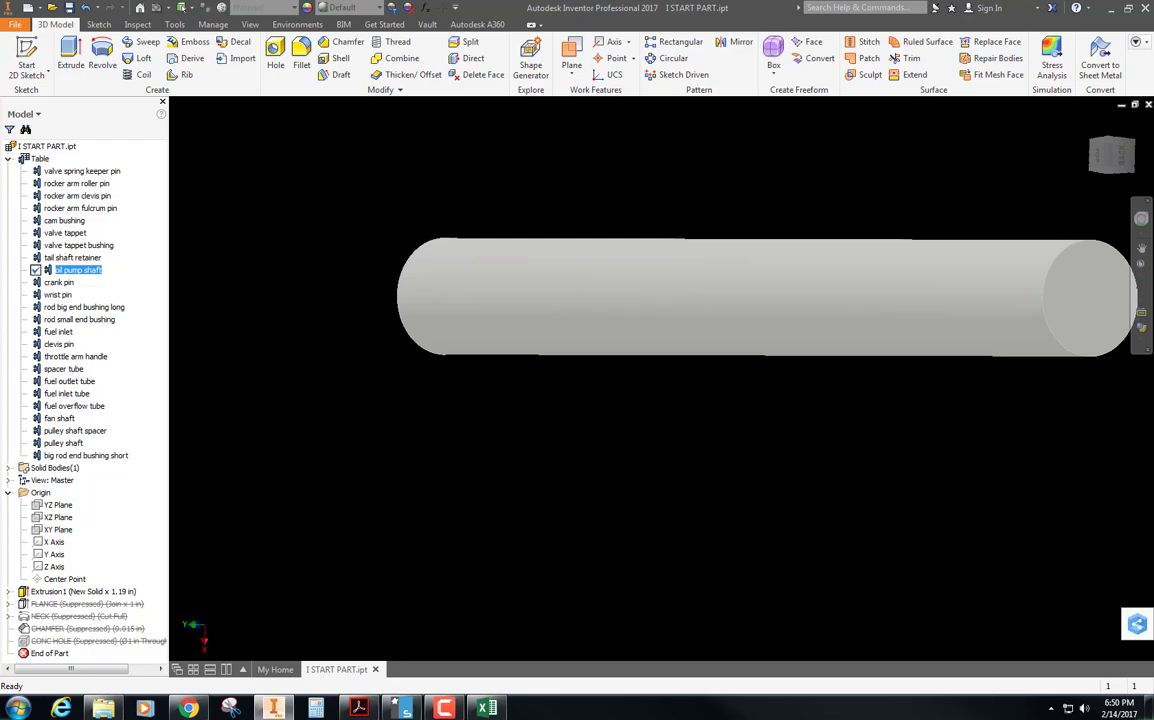
# Switch to Excel and place the student iparts(2) (2).xls workbook over the model to consult the iPart table
pyautogui.moveTo(1153, 85); pyautogui.dragTo(773, 48)
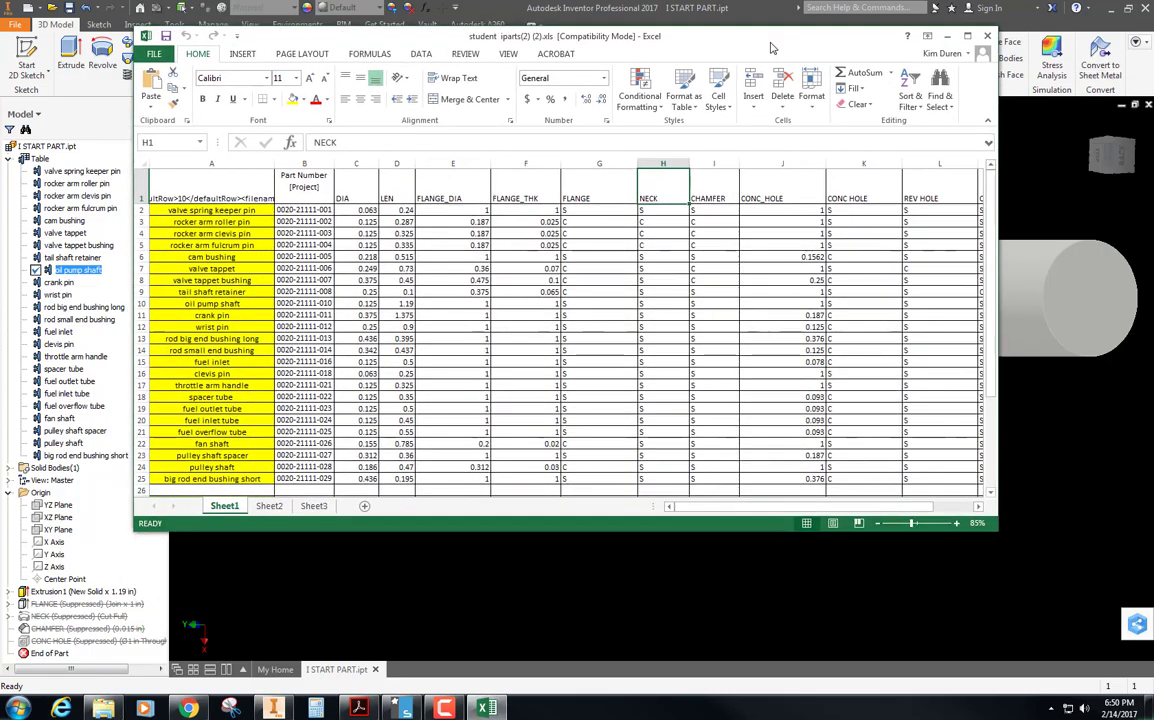